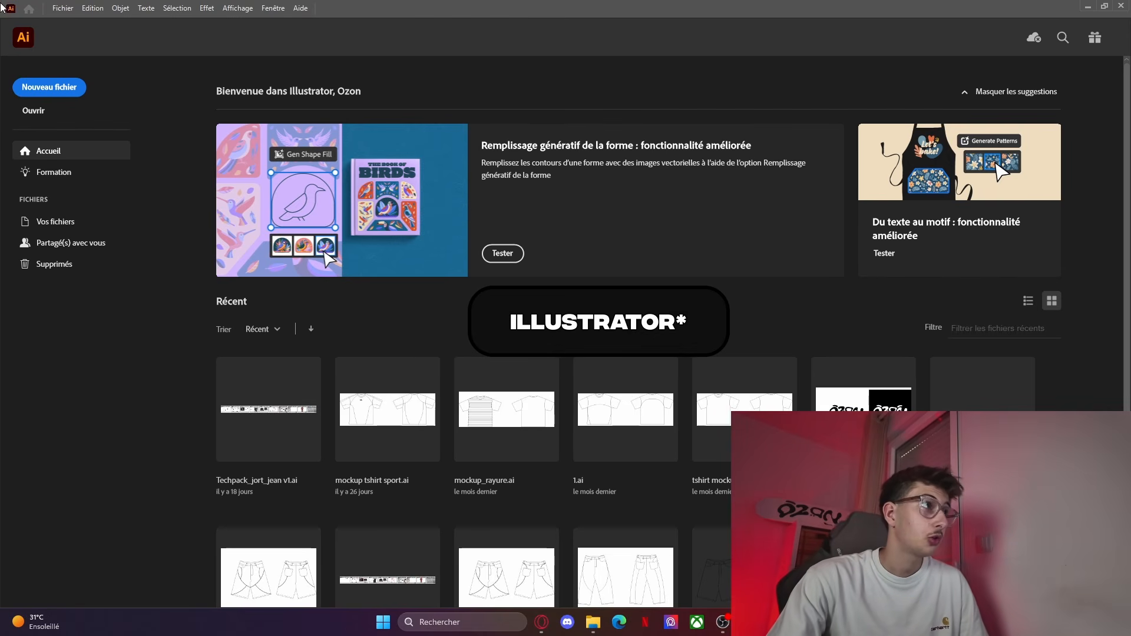
Step: Create a new blank document in centimetres with a width of 5000 cm
left_click(61, 8)
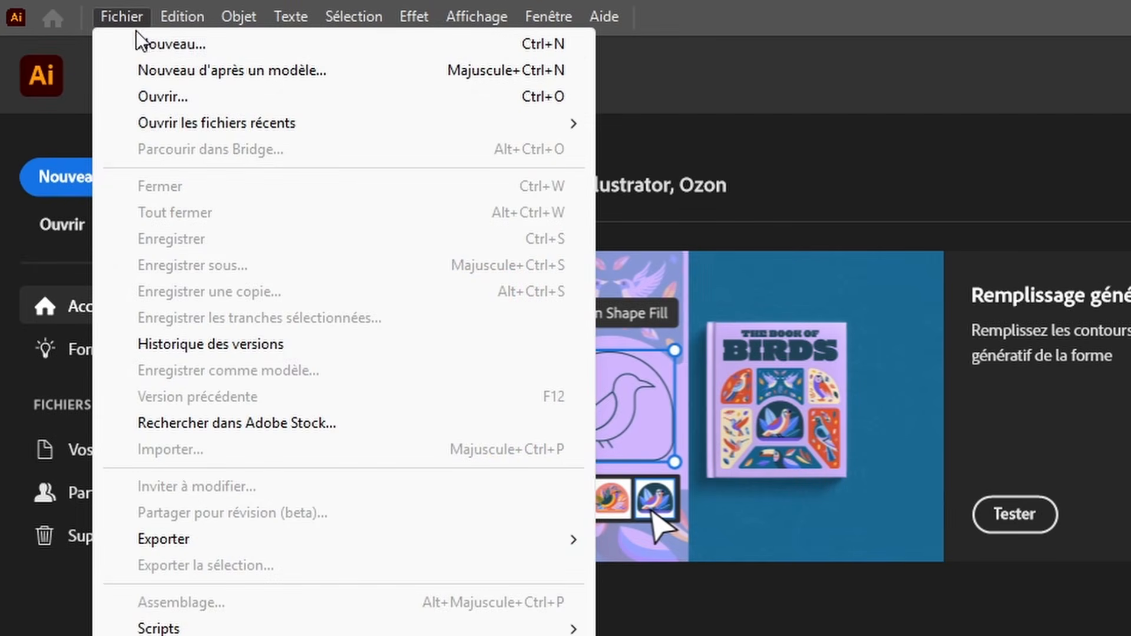
left_click(160, 45)
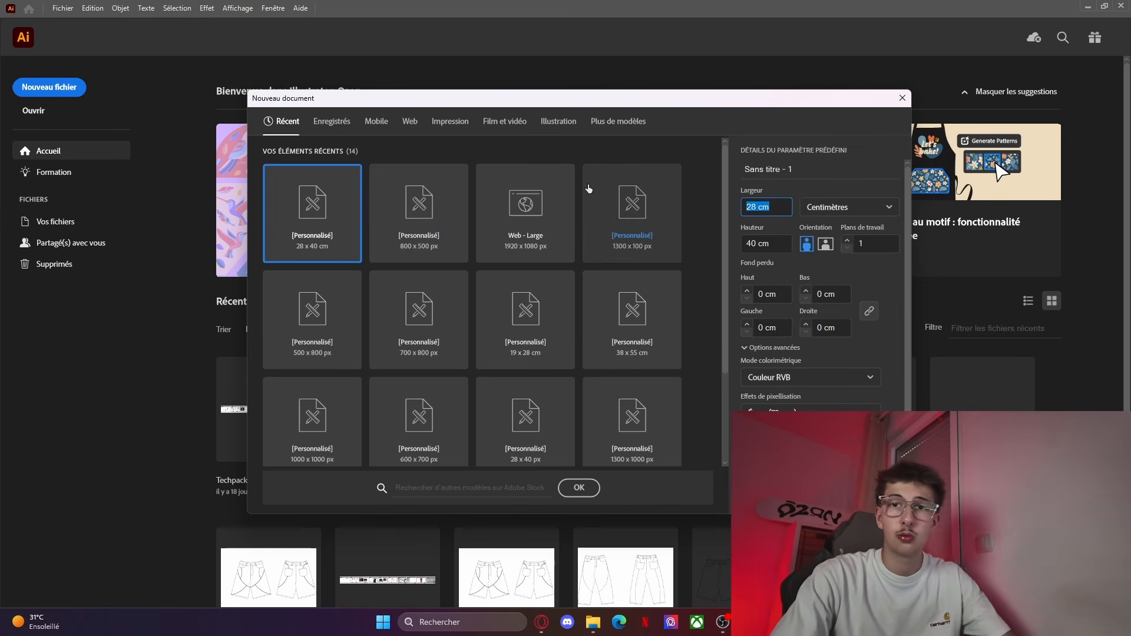
type("5")
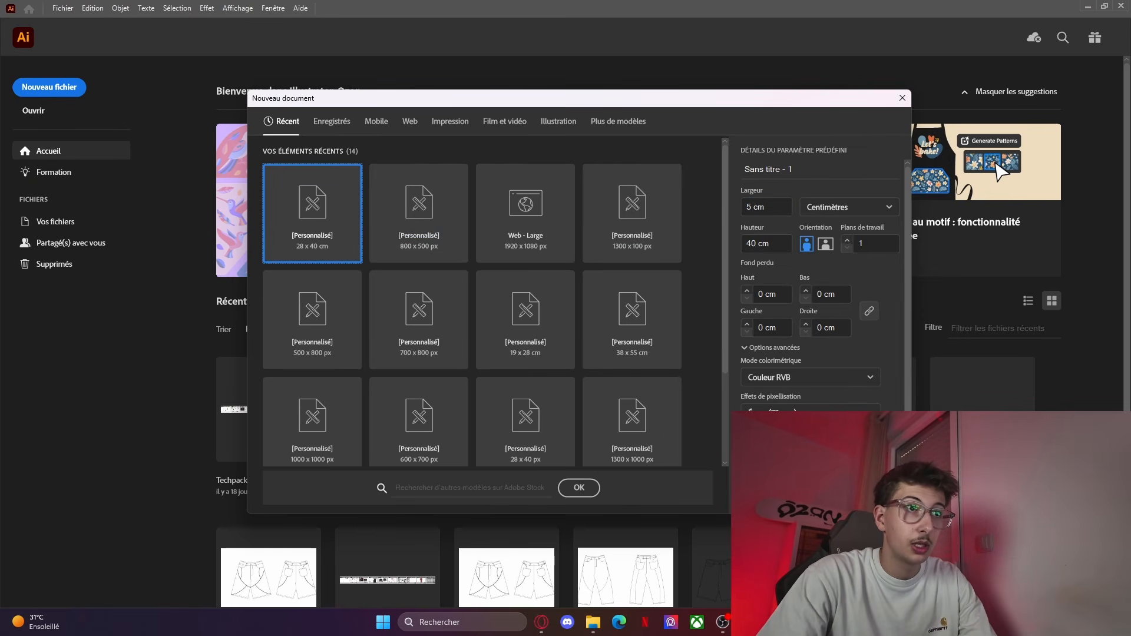
type("000")
left_click(751, 244)
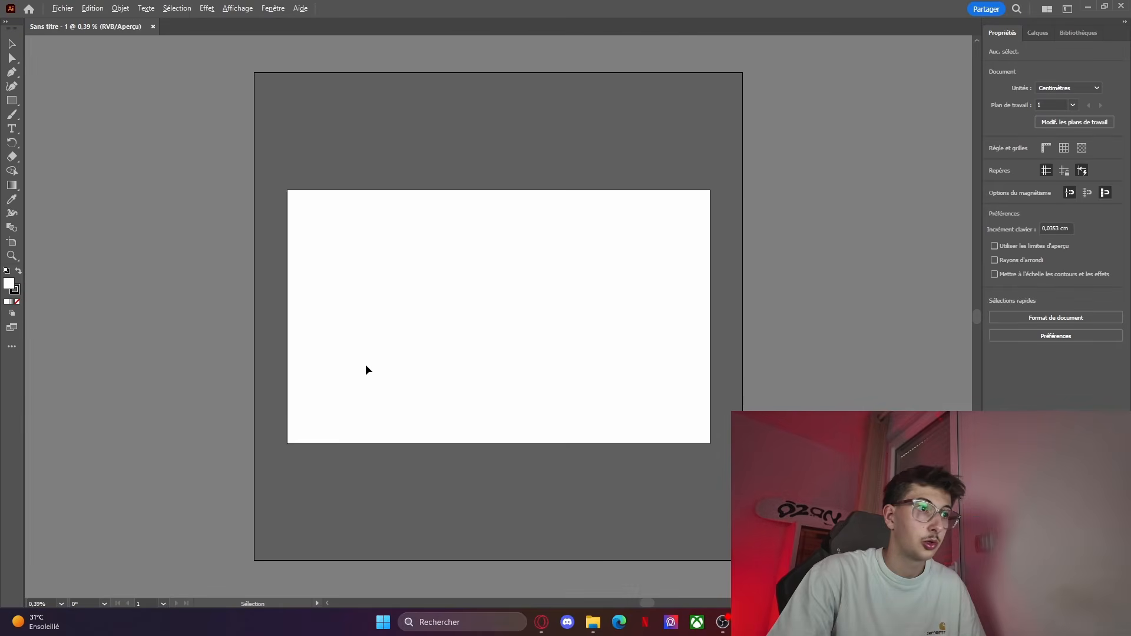
scroll(366, 364, "up", 2)
scroll(377, 366, "down", 1)
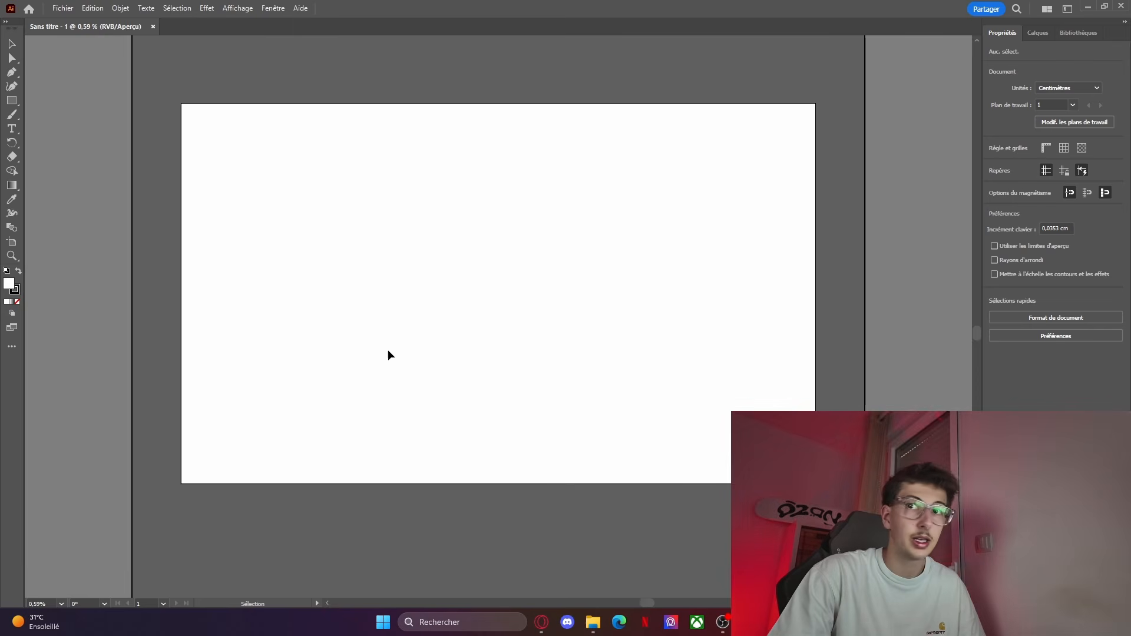
scroll(389, 350, "up", 1)
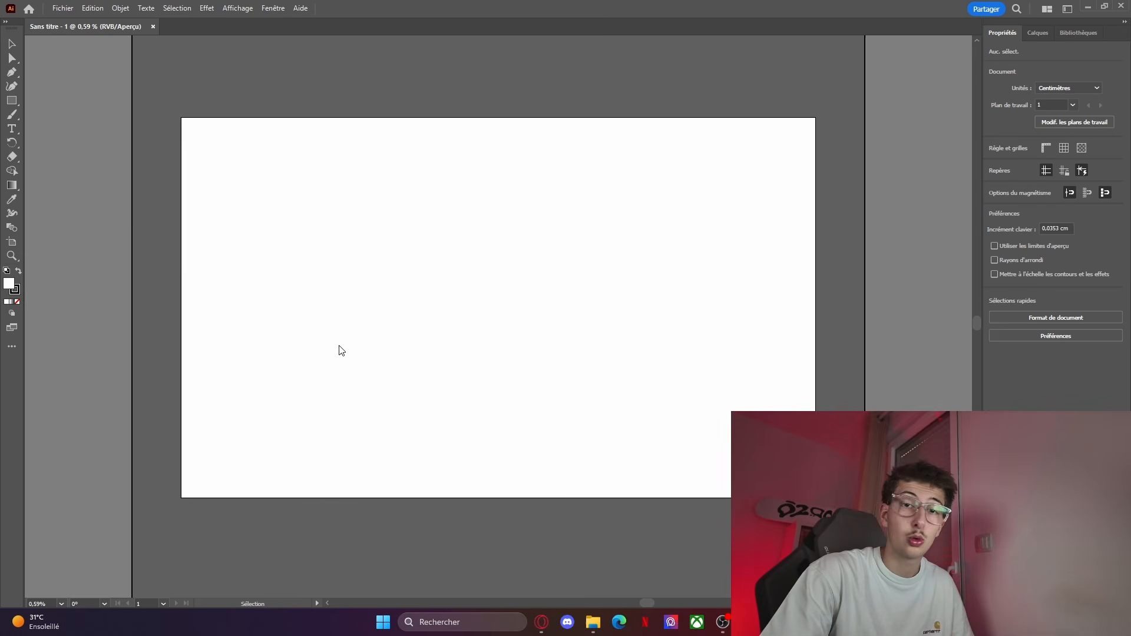
Step: Switch to the web browser and take a screen capture of the pink HIBISCUS TEE product image
left_click(539, 619)
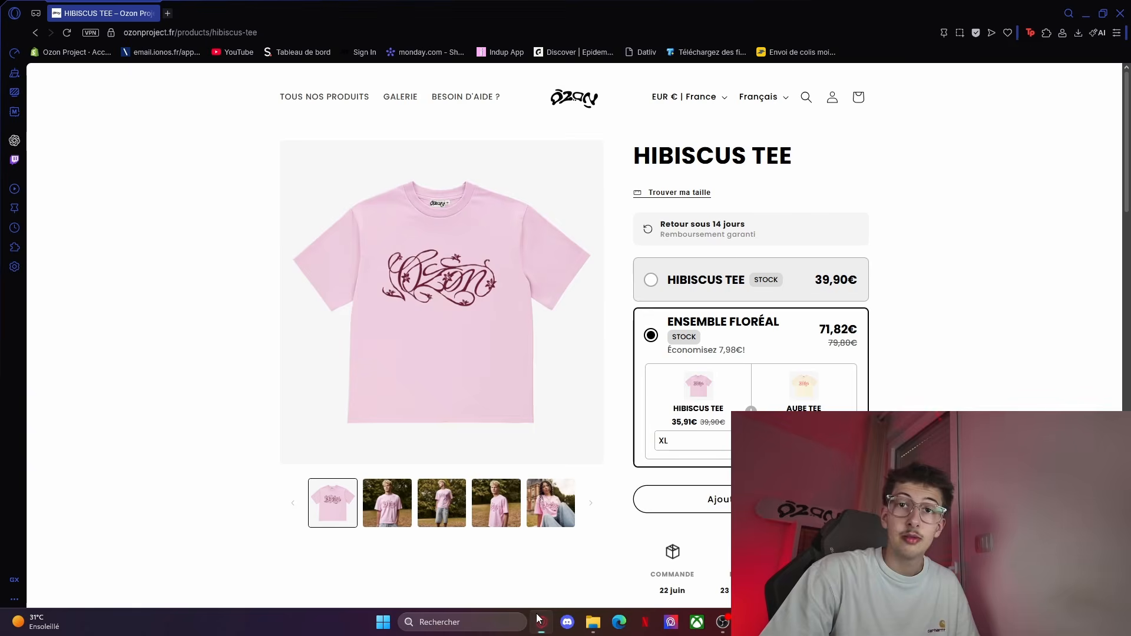
right_click(451, 302)
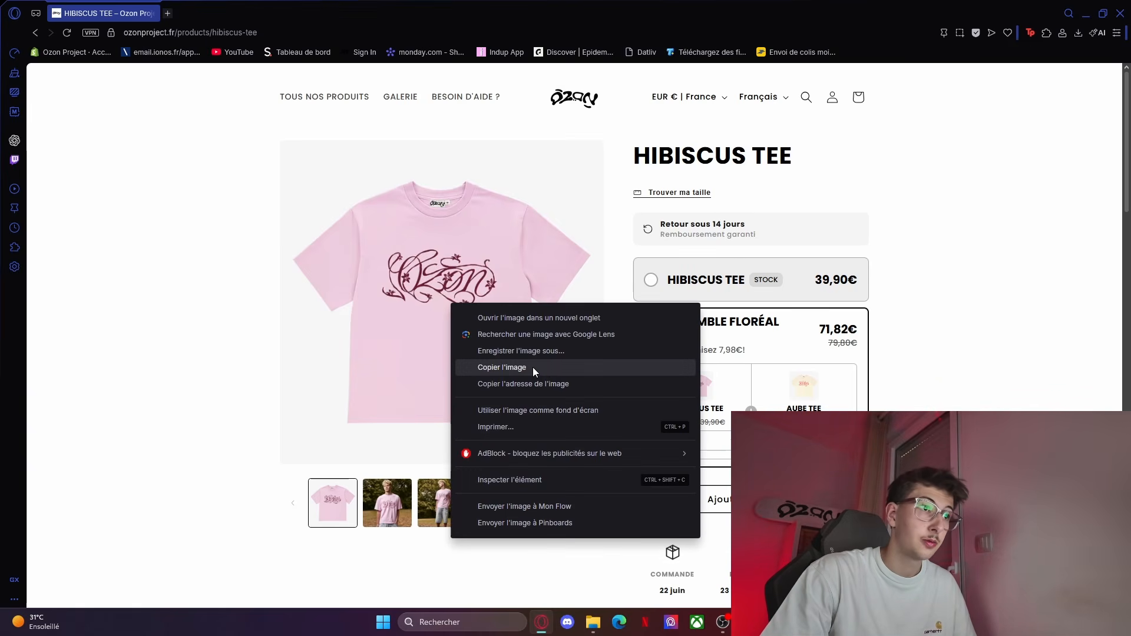
left_click(532, 367)
right_click(458, 316)
left_click(499, 380)
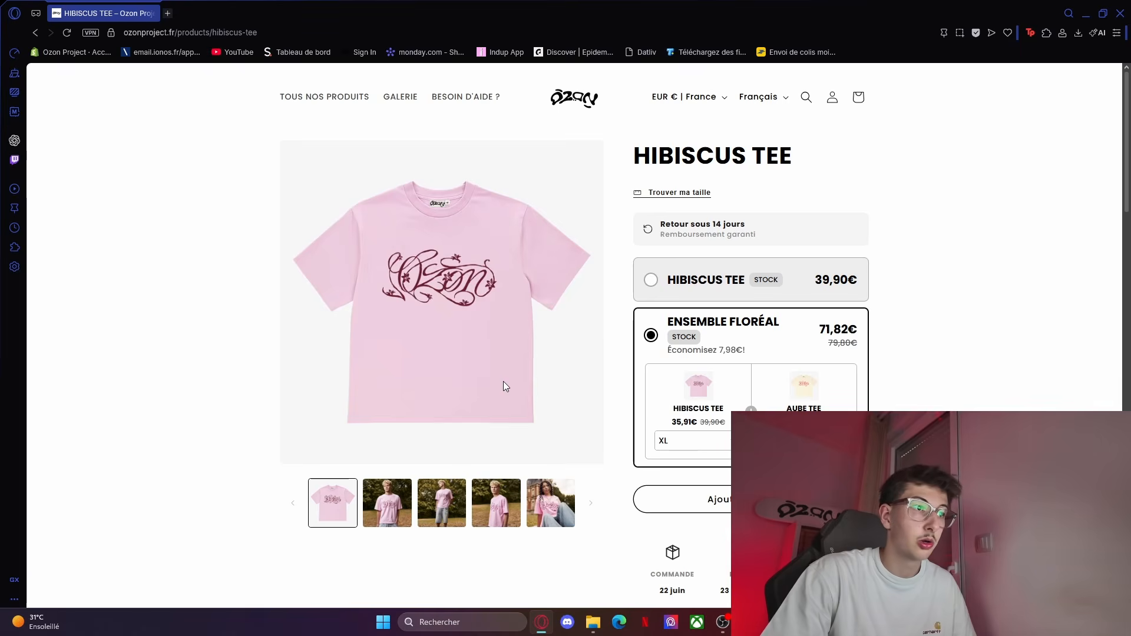
key("super+shift+s")
left_click_drag(318, 132, 560, 446)
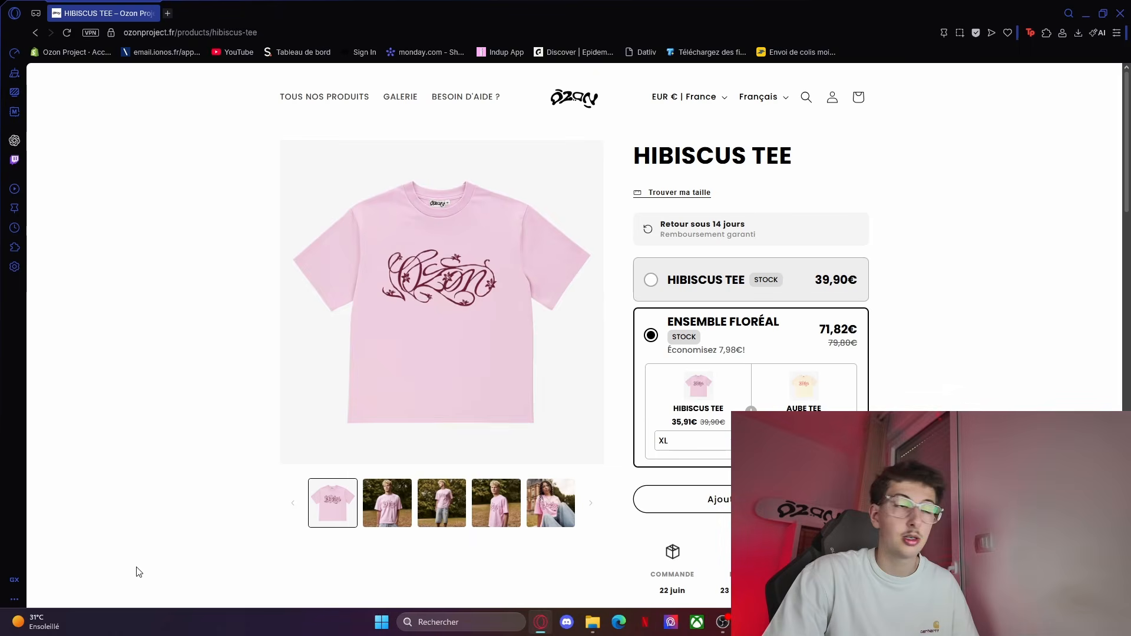
right_click(299, 395)
right_click(594, 291)
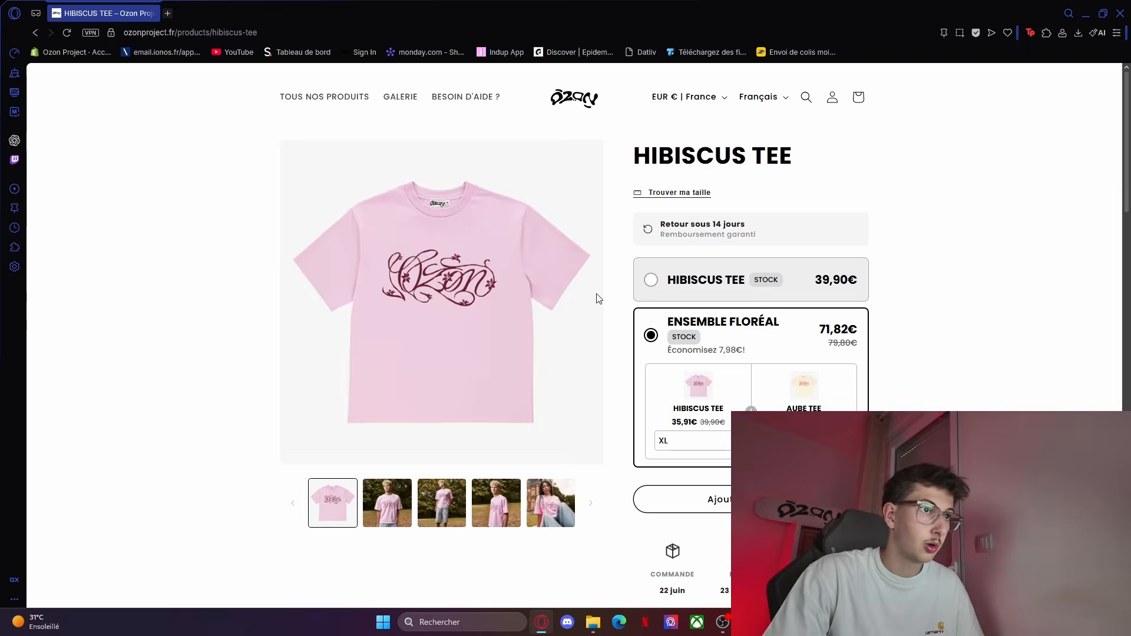
left_click(645, 360)
Step: Switch back to Illustrator, paste the captured T-shirt image and enlarge it proportionally to about half the artboard's width, on the artboard's left half
key("alt+Tab")
key("ctrl+v")
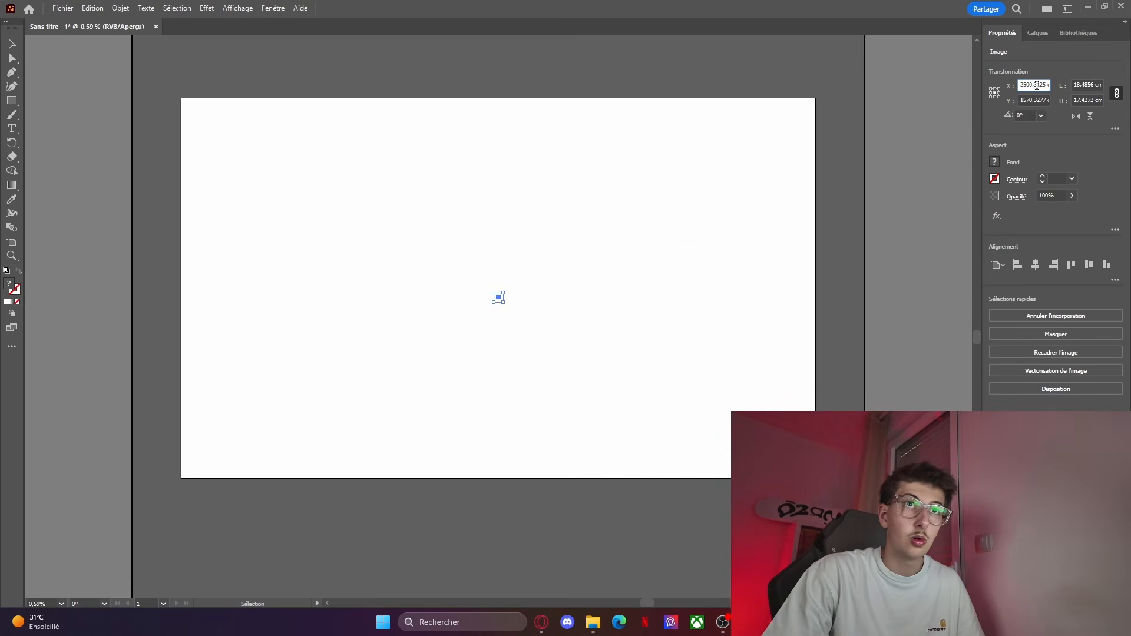
left_click(1080, 87)
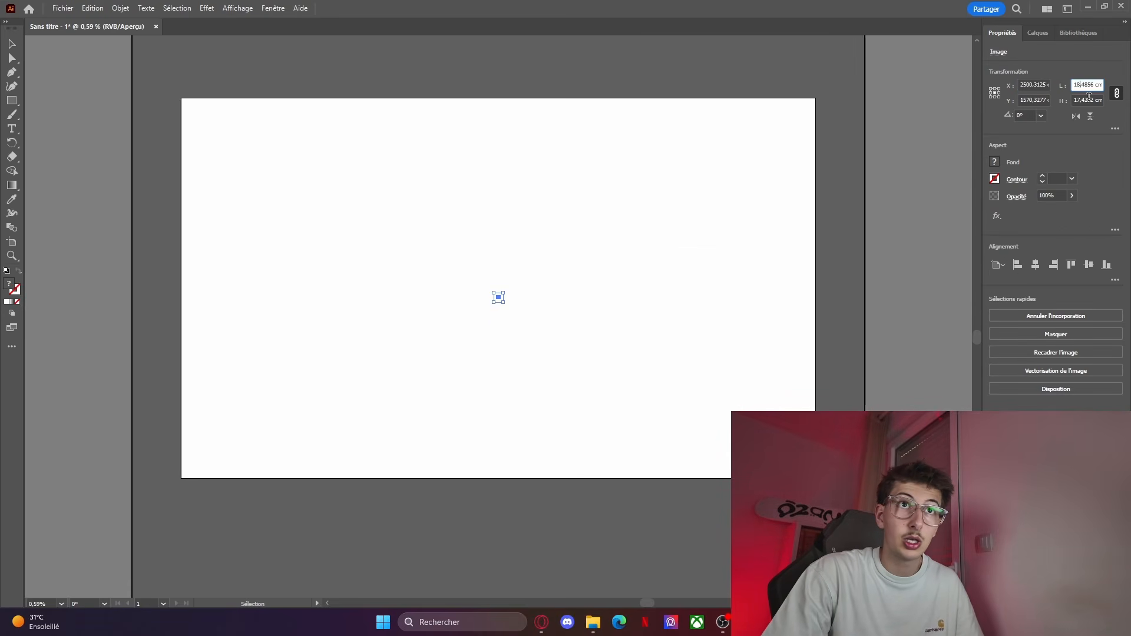
type("400")
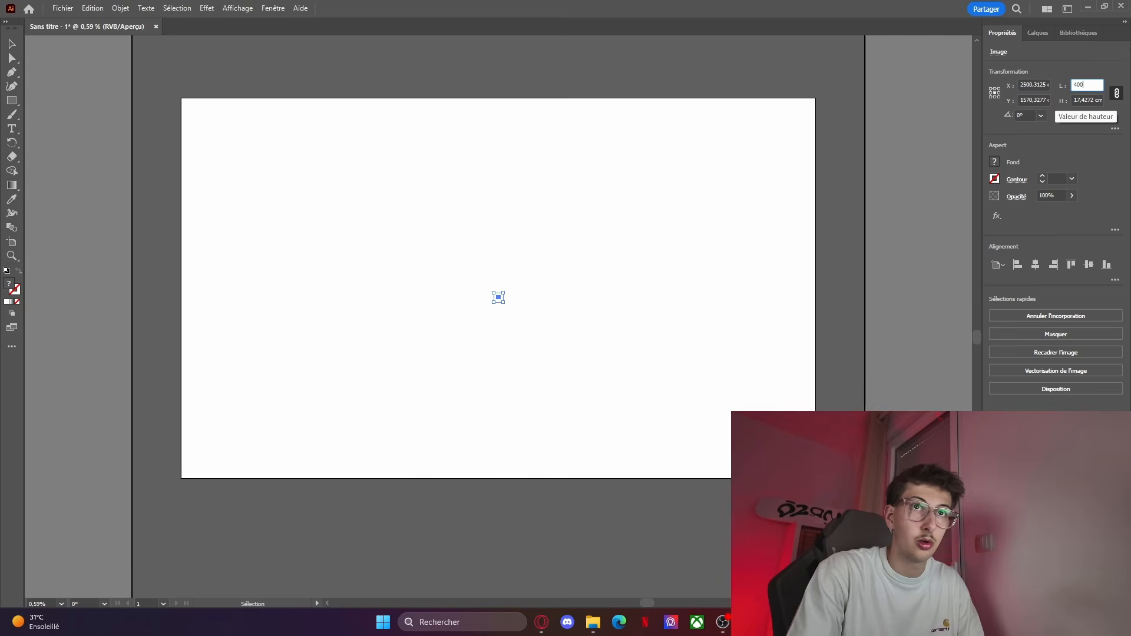
type("0")
key("Return")
left_click(1098, 84)
scroll(341, 222, "left", 1)
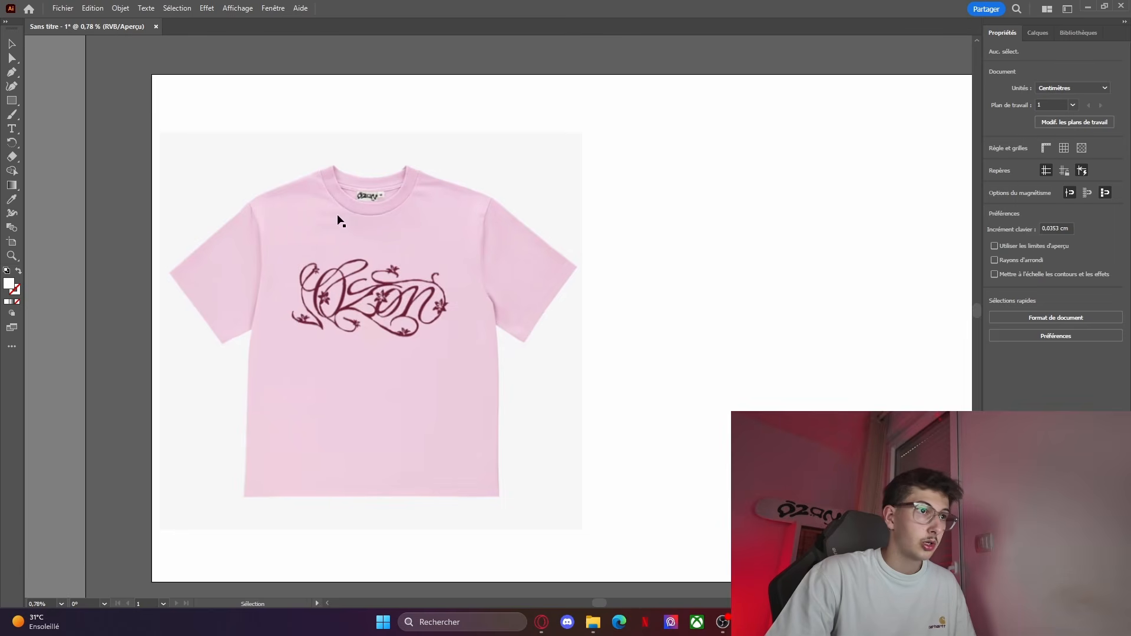
scroll(379, 305, "down", 1)
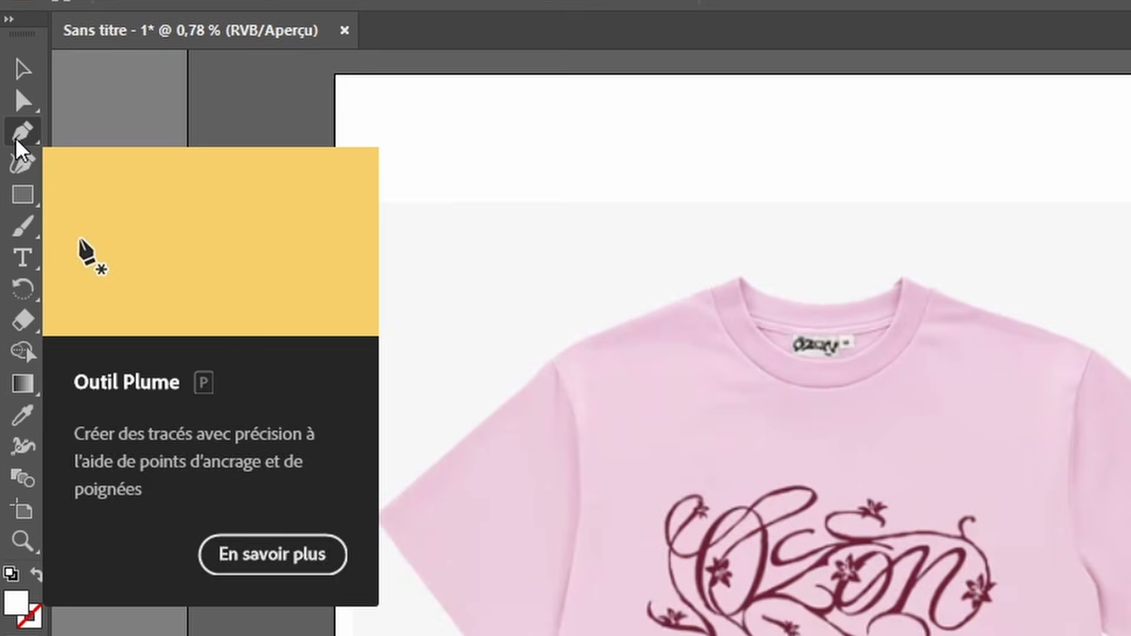
Step: Draw a straight-sided test shape with the Pen tool on the empty artboard beside the T-shirt image and remove it
left_click(11, 72)
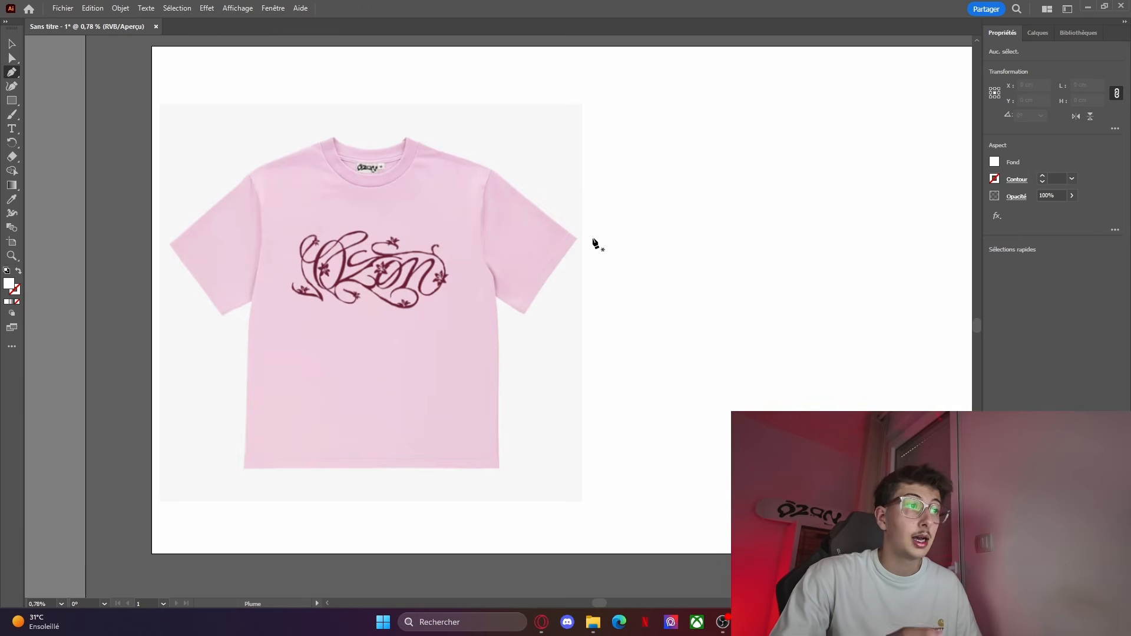
left_click(600, 237)
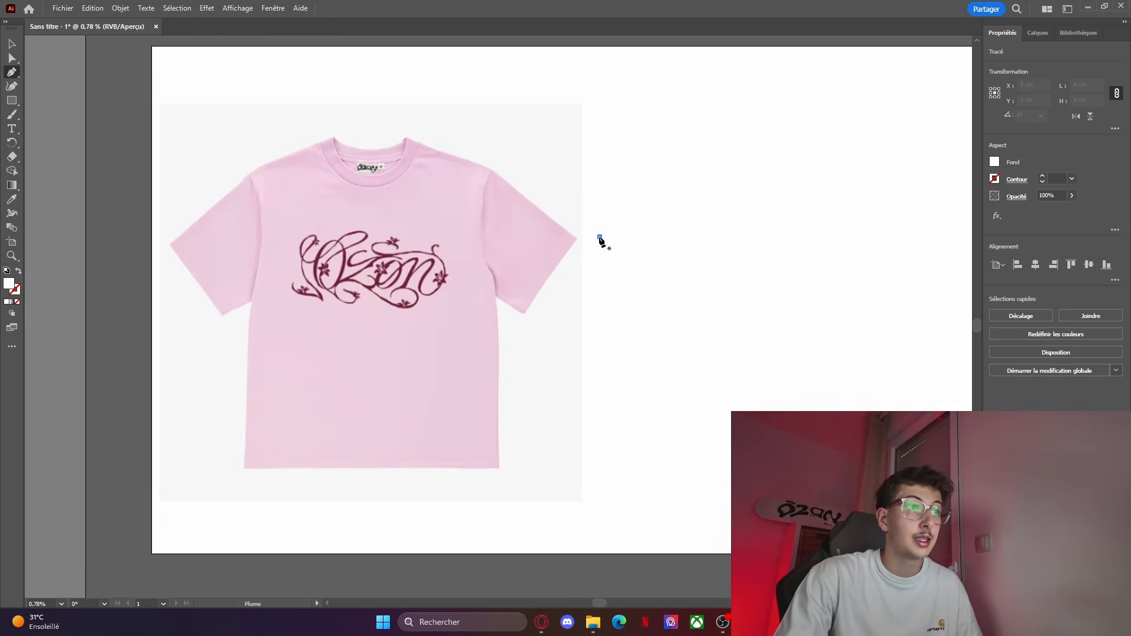
left_click(666, 312)
left_click(778, 293)
left_click(599, 238)
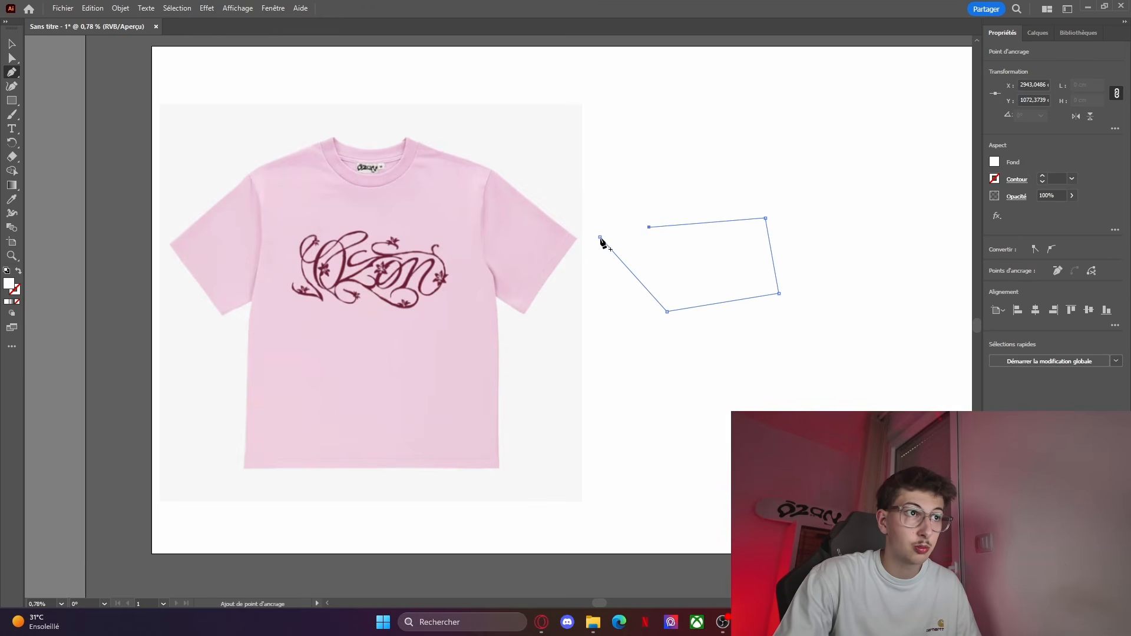
key("ctrl+shift+a")
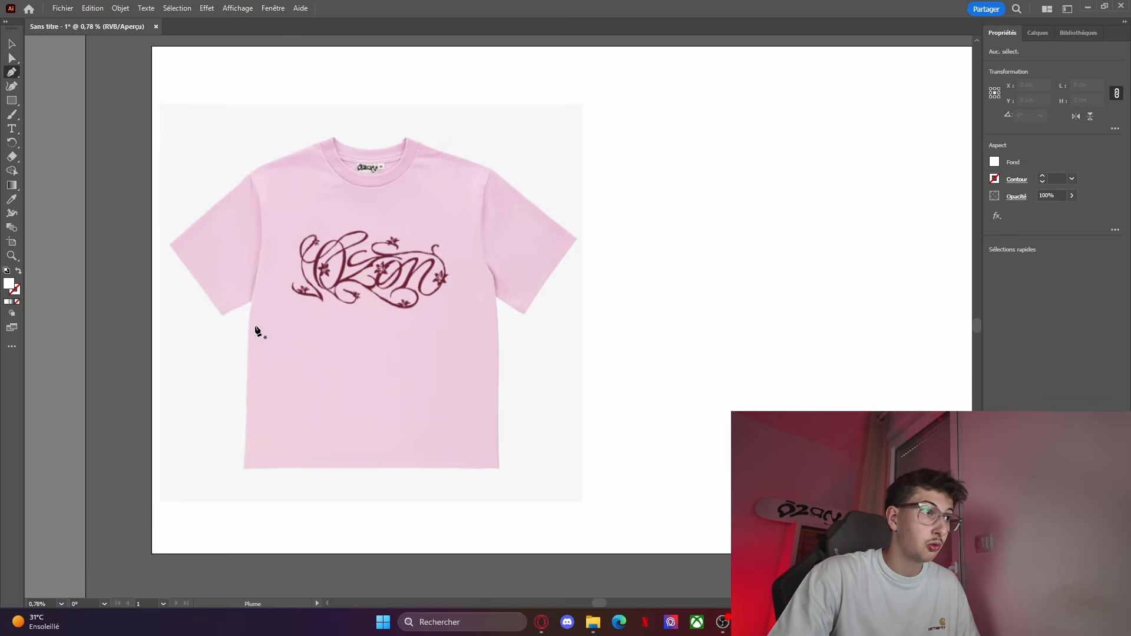
Step: Add a new layer above the layer that holds the T-shirt image
key("F7")
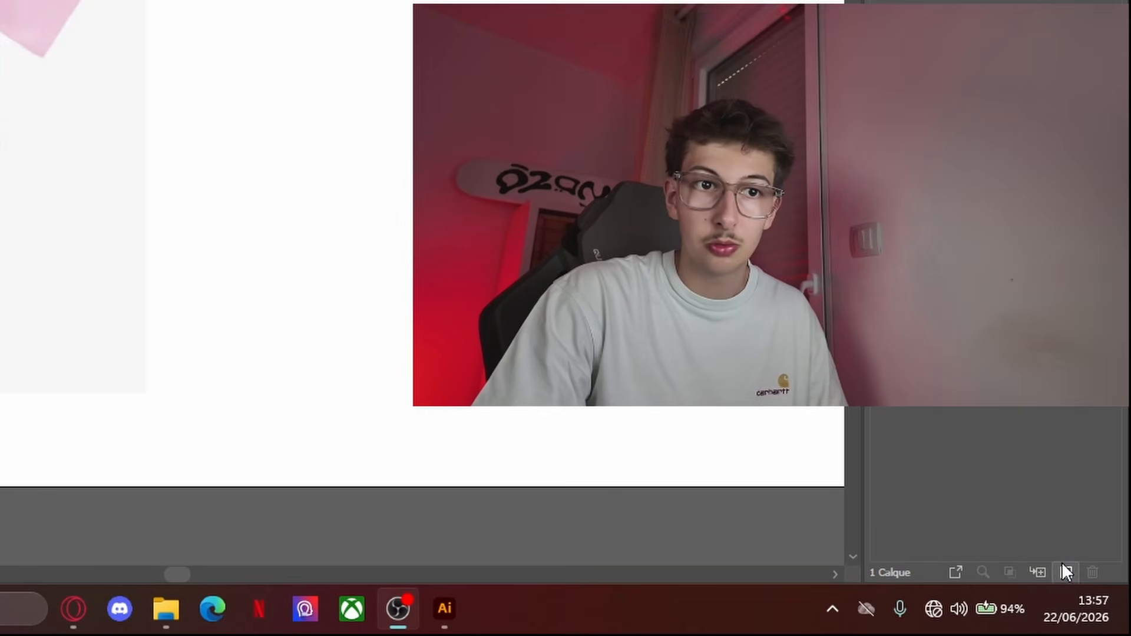
left_click(1066, 572)
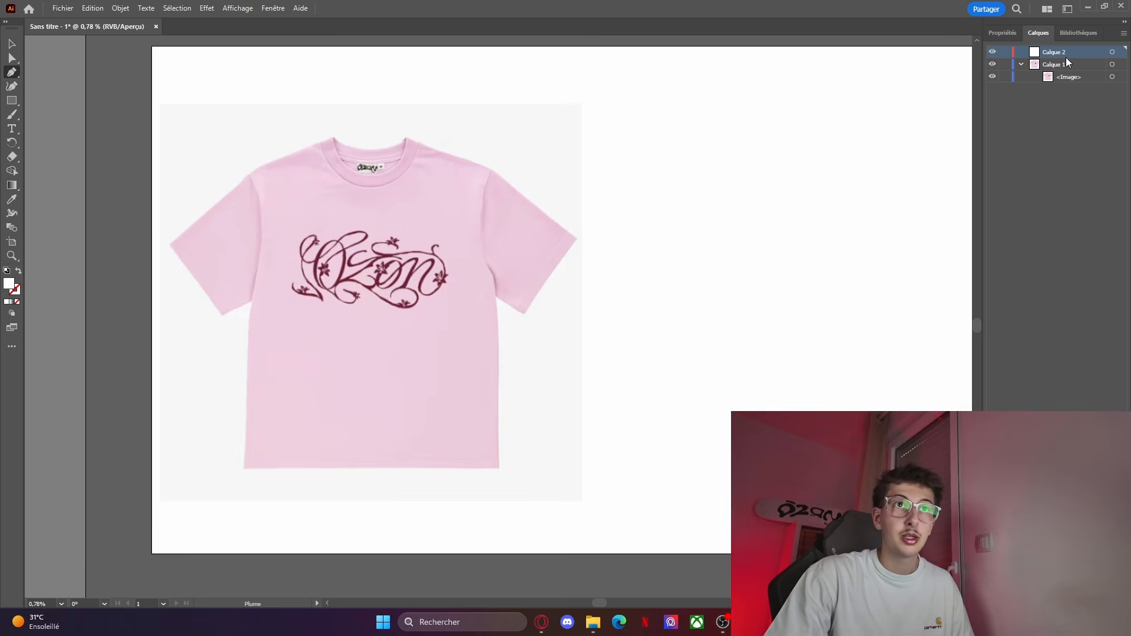
Step: Hide and show the T-shirt image layer, Calque 1, several times, leaving it visible
left_click(992, 64)
left_click(993, 64)
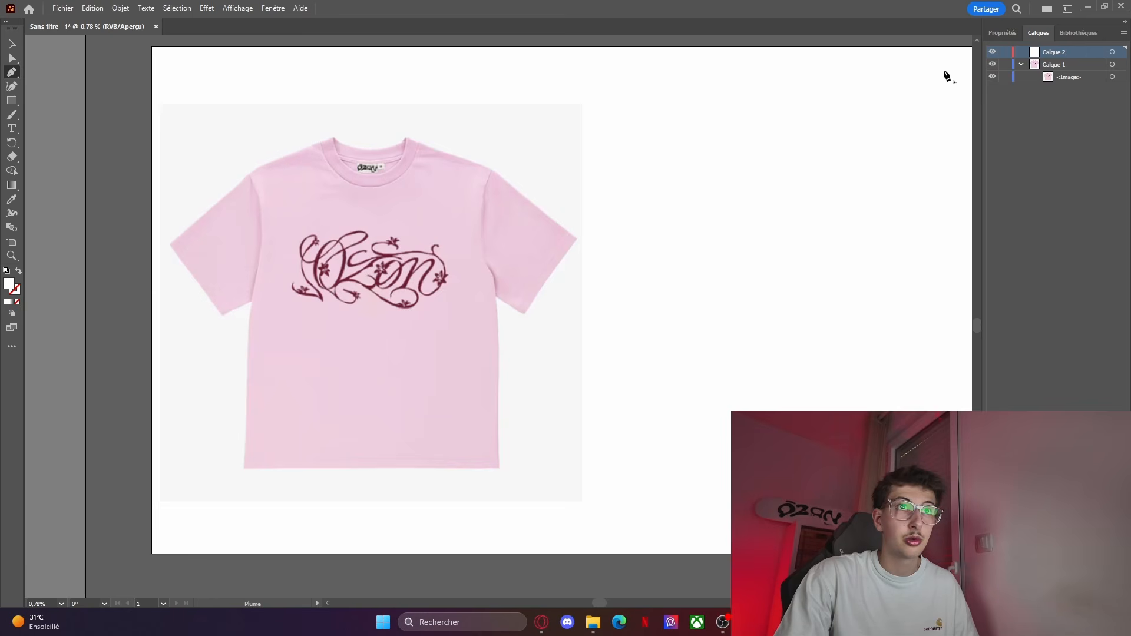
left_click(992, 65)
left_click(992, 64)
left_click(992, 64)
left_click(992, 64)
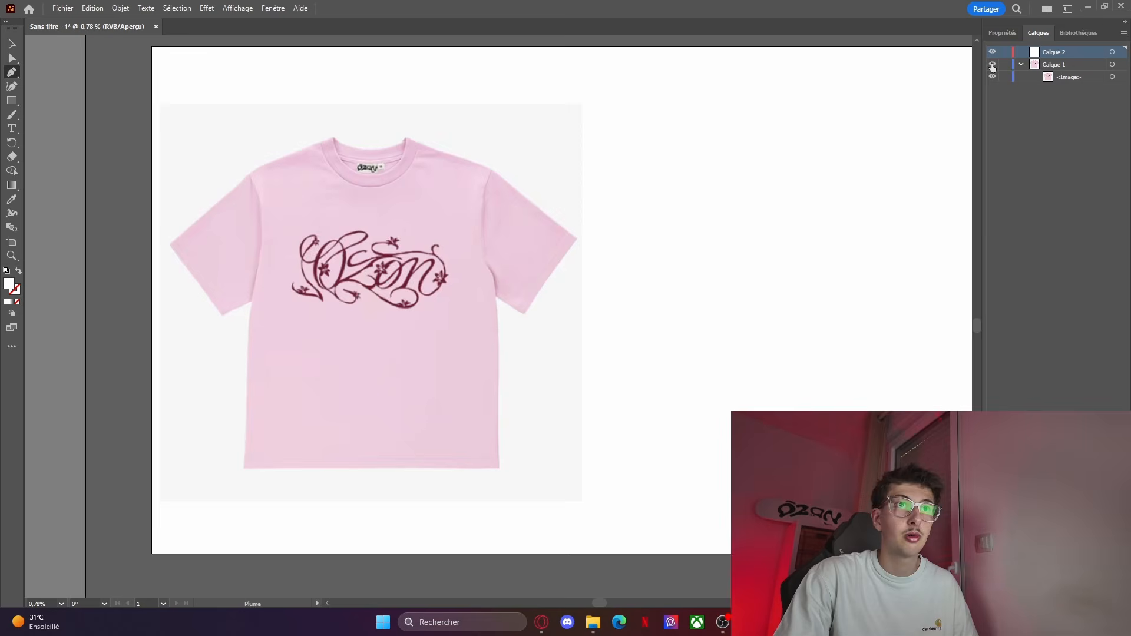
left_click(993, 65)
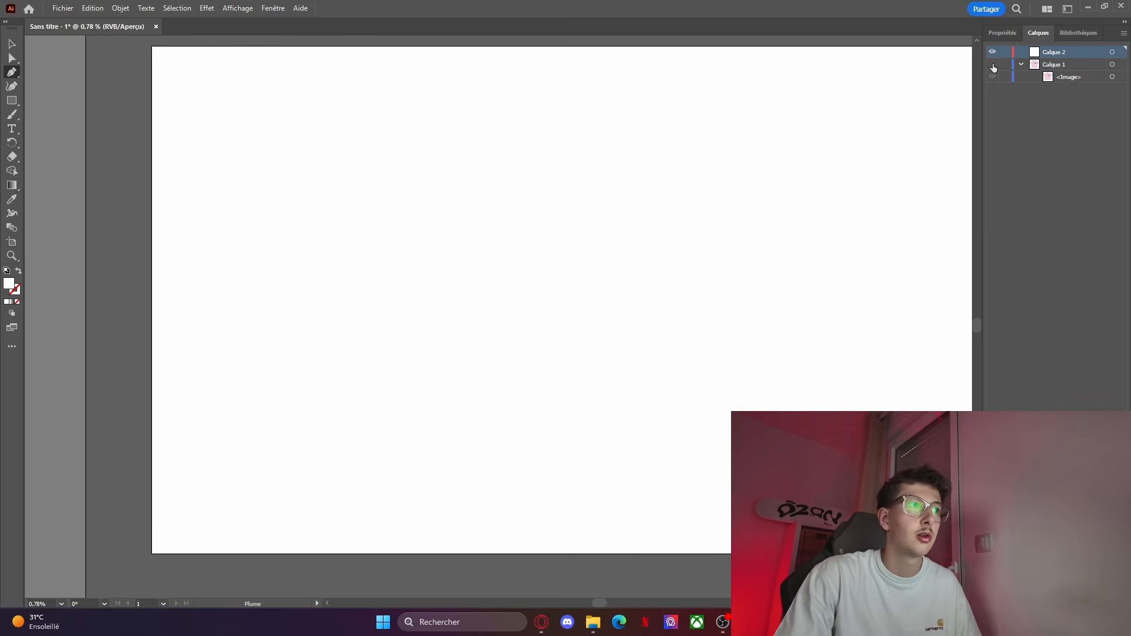
left_click(993, 64)
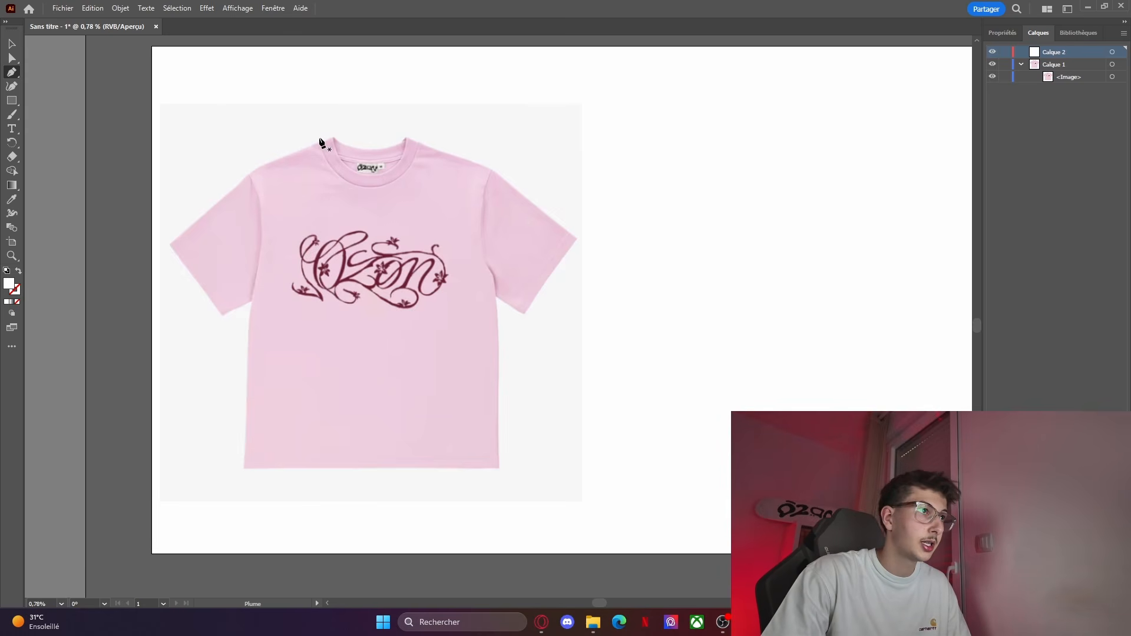
scroll(274, 147, "up", 1)
scroll(273, 150, "down", 1)
scroll(190, 312, "down", 1)
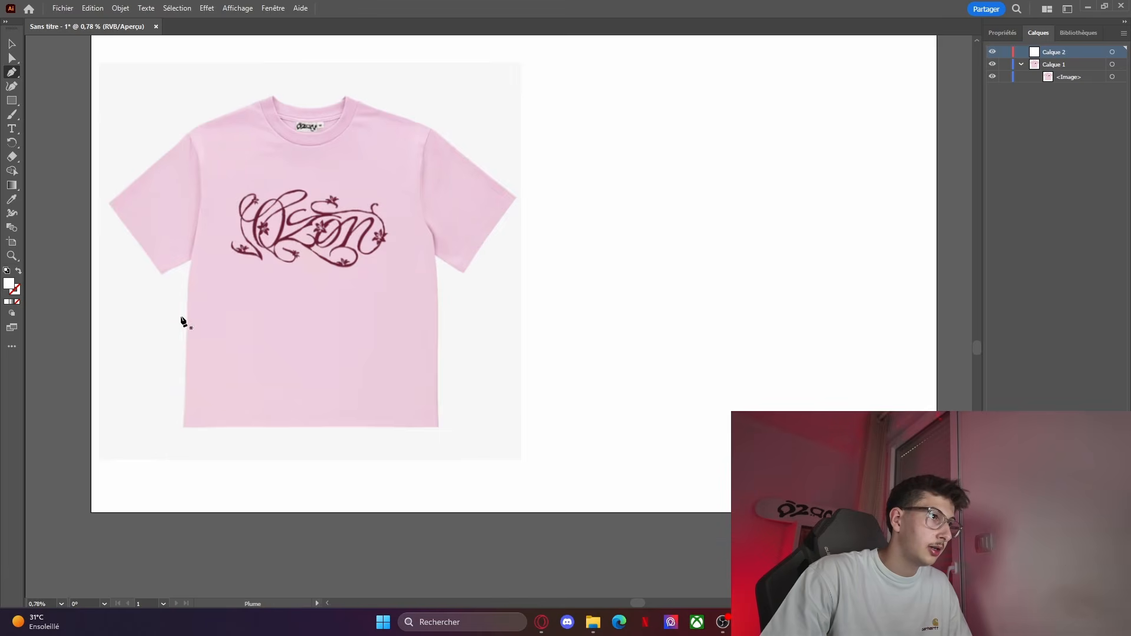
scroll(196, 407, "up", 1)
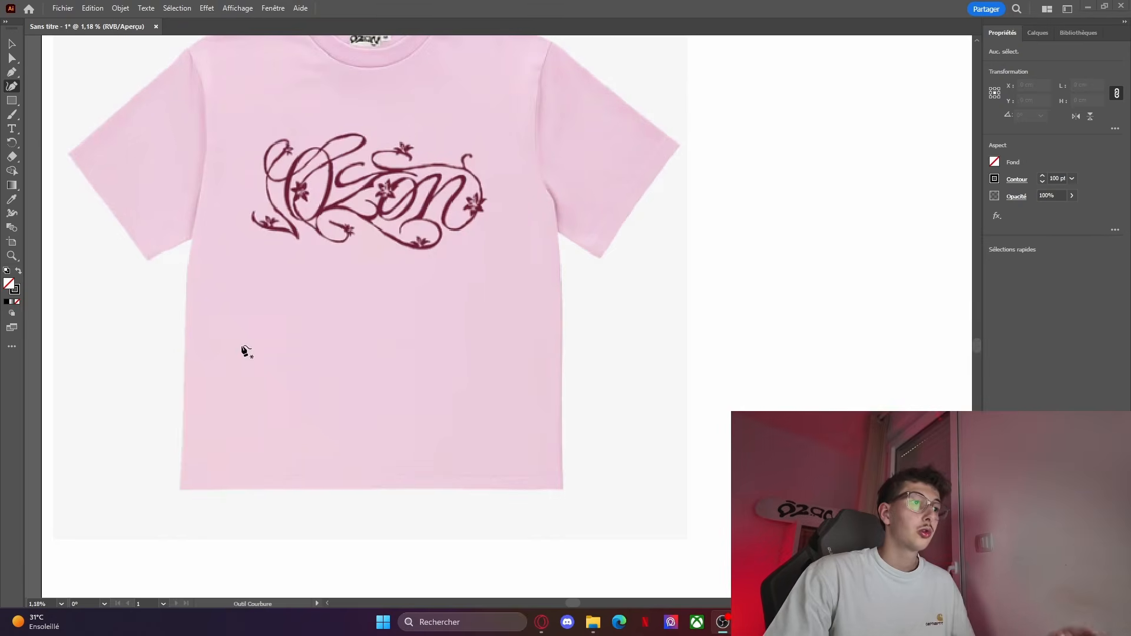
scroll(150, 283, "down", 2)
scroll(151, 283, "up", 1)
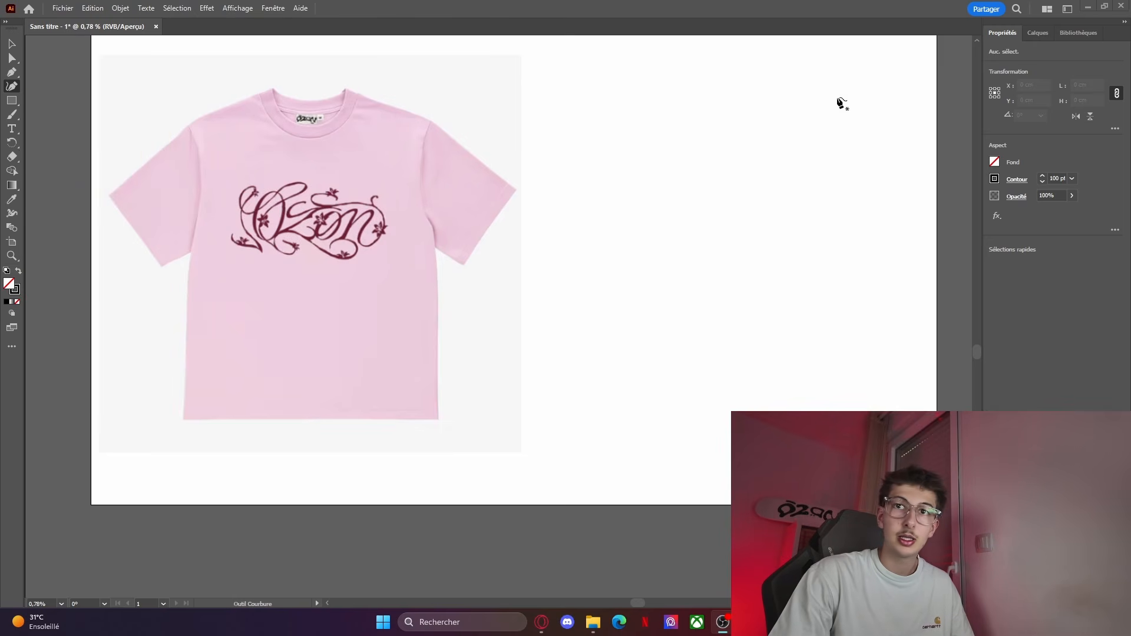
scroll(233, 237, "up", 1)
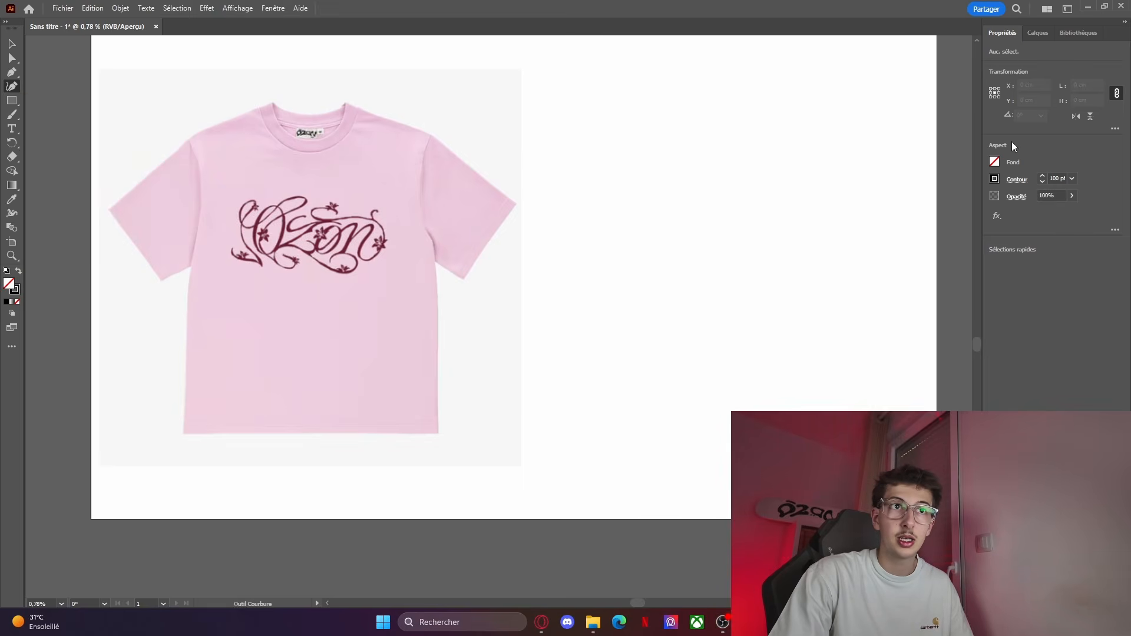
Step: Try a black fill for new paths and return the fill to none
left_click(994, 161)
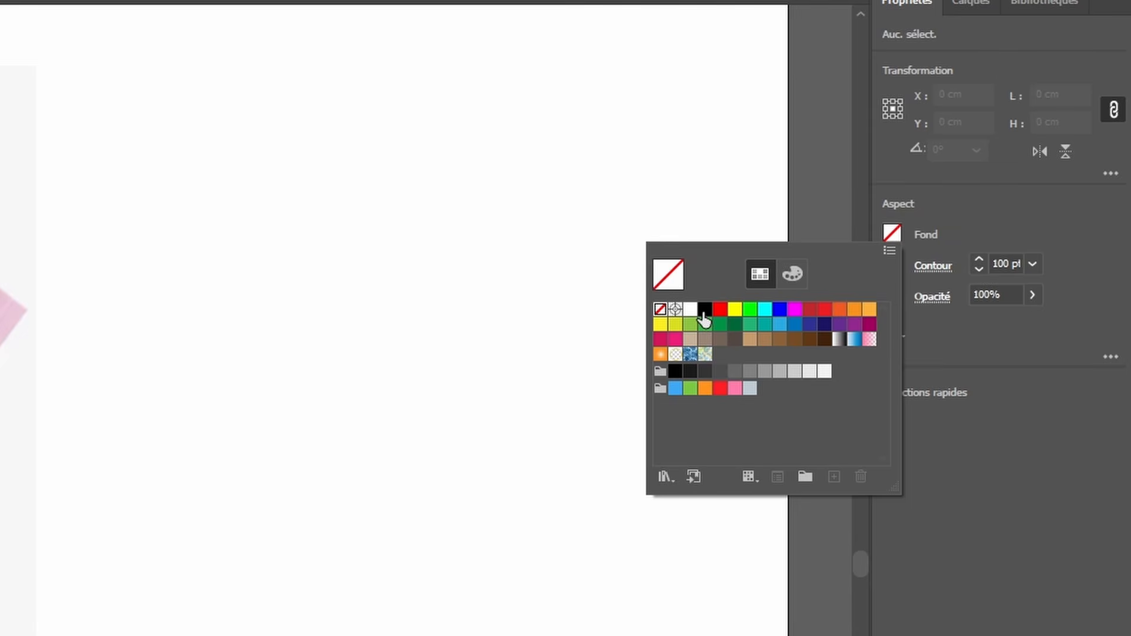
left_click(891, 203)
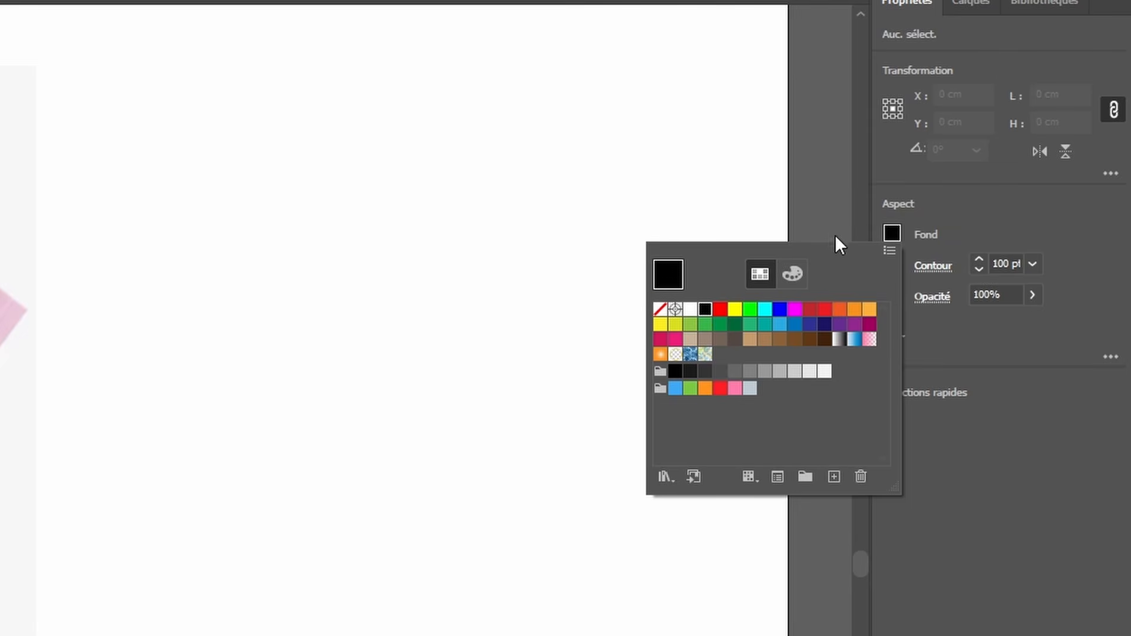
left_click(661, 321)
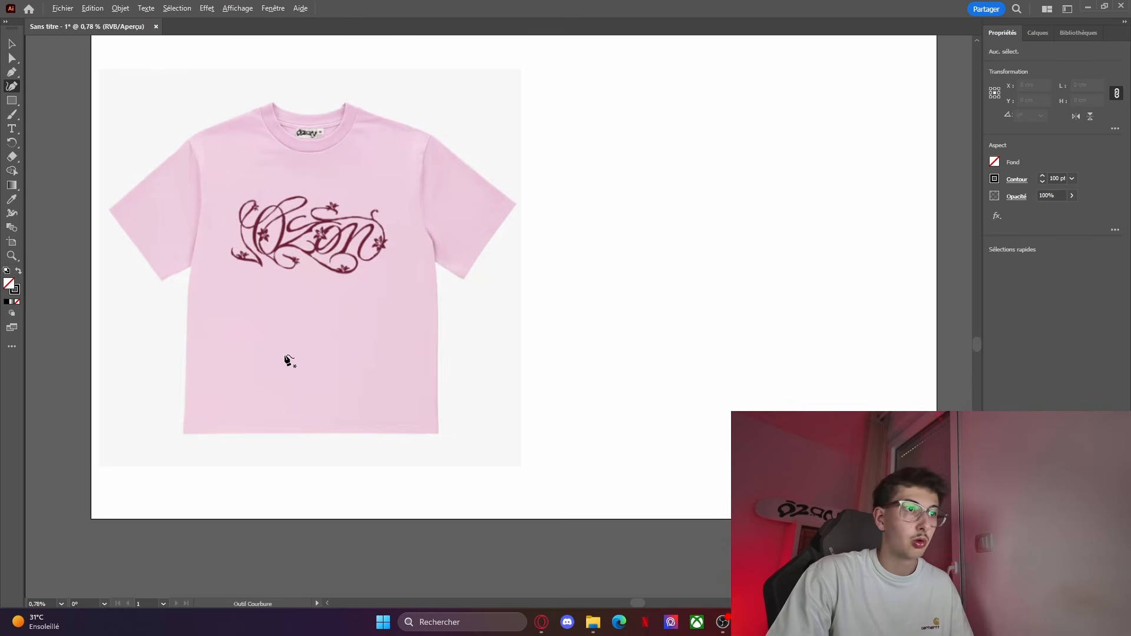
Step: Start the T-shirt outline with the Pen tool, tracing the hem from its left corner, the right side and the right sleeve's underside
key("ctrl+minus")
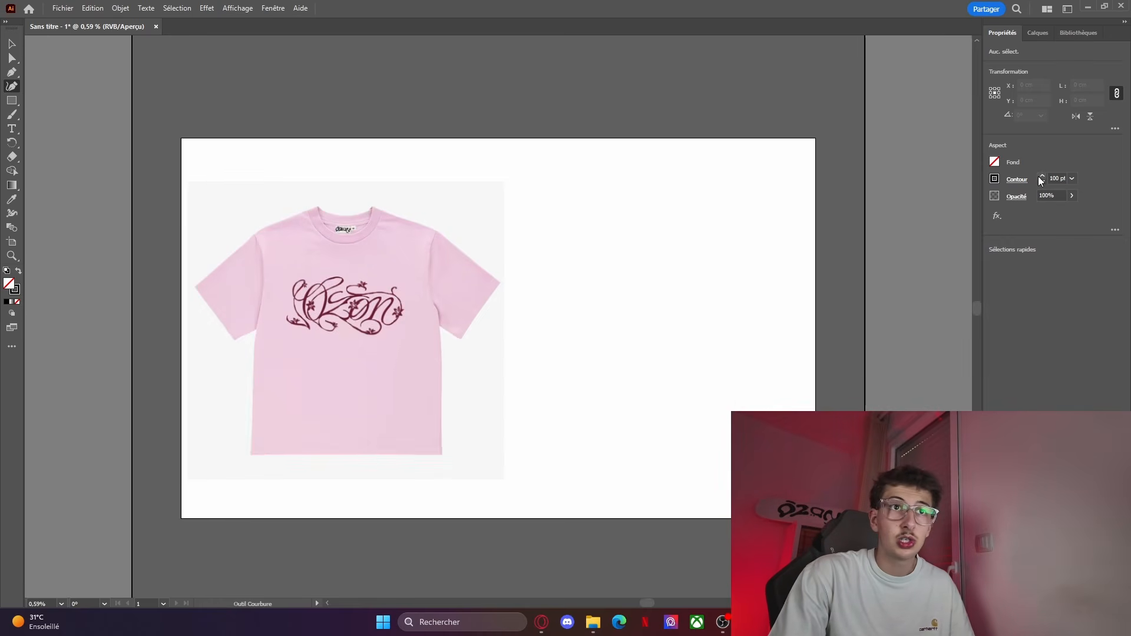
scroll(152, 462, "up", 3)
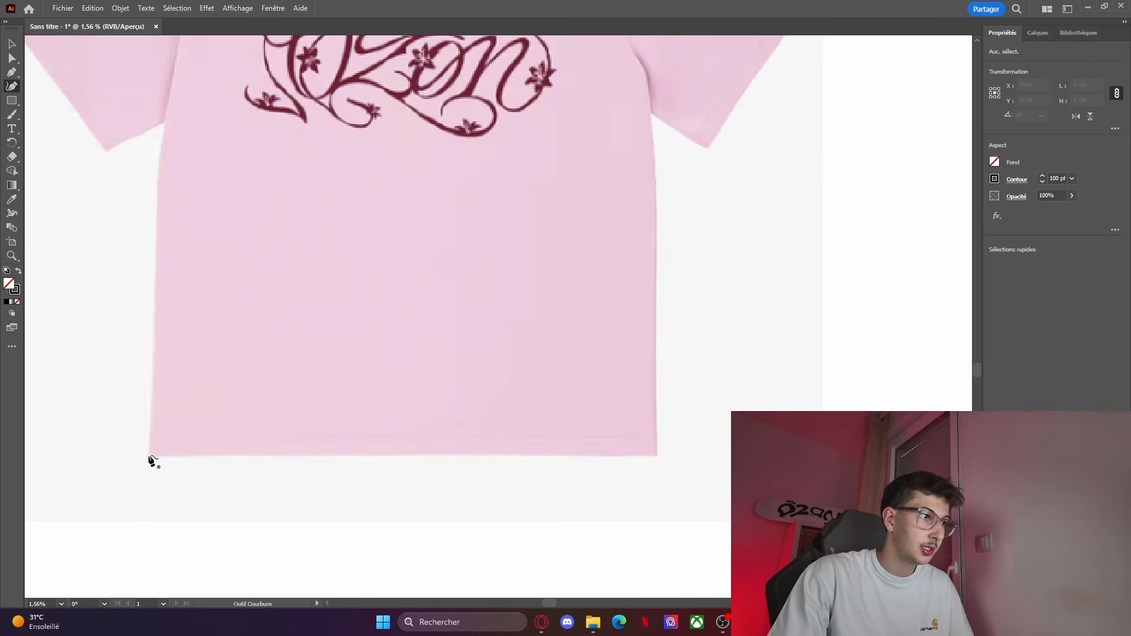
key("p")
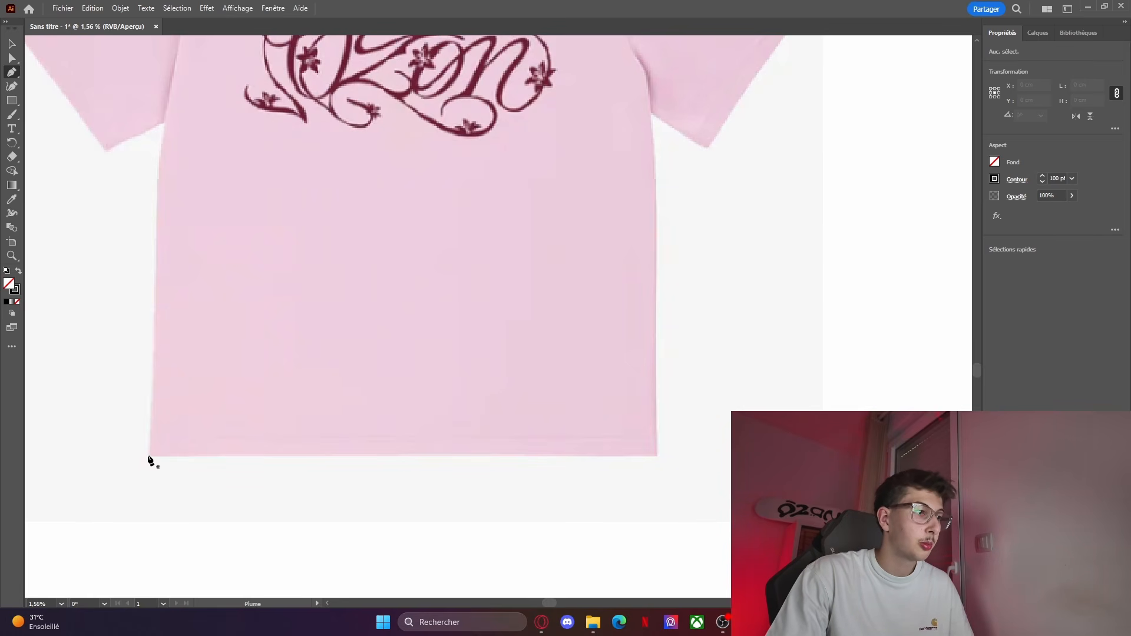
left_click(147, 456)
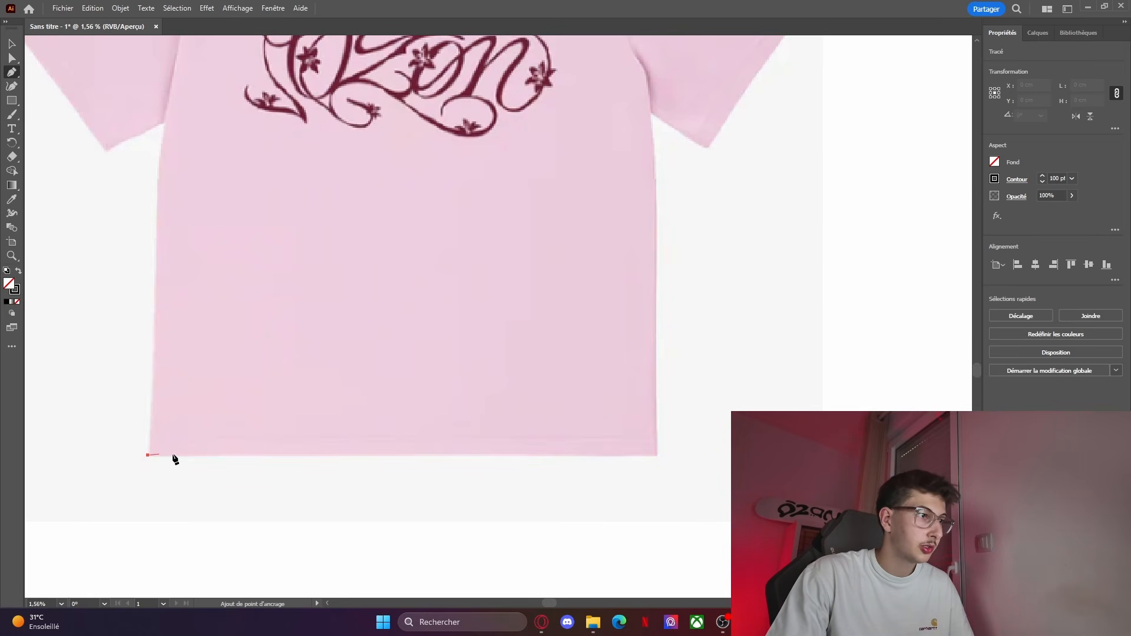
left_click(657, 456)
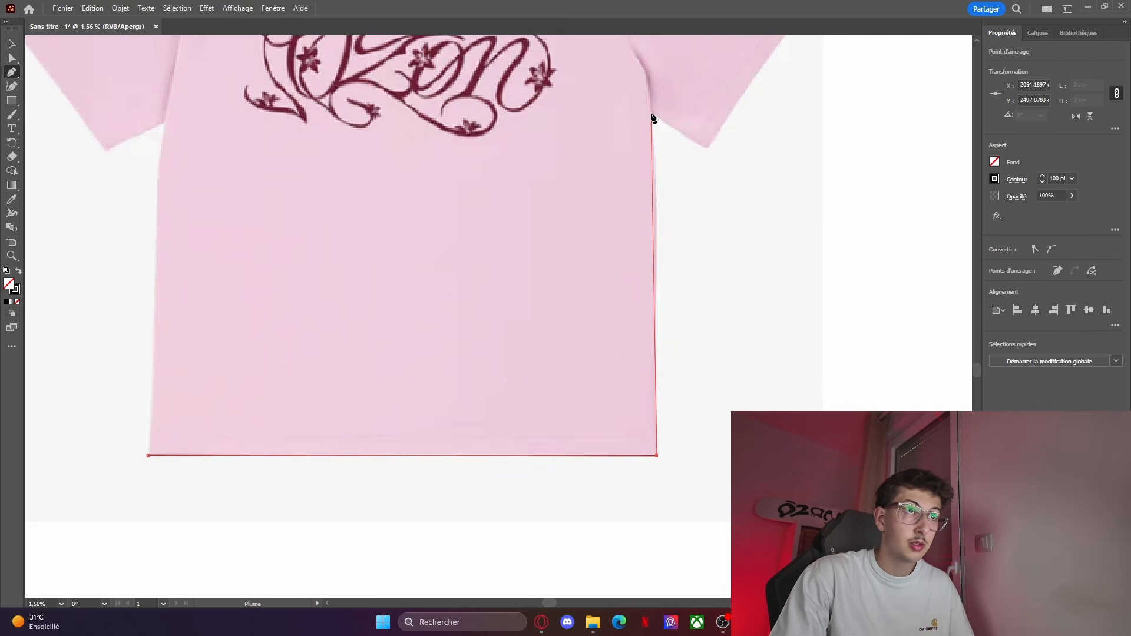
left_click(651, 113)
left_click(707, 147)
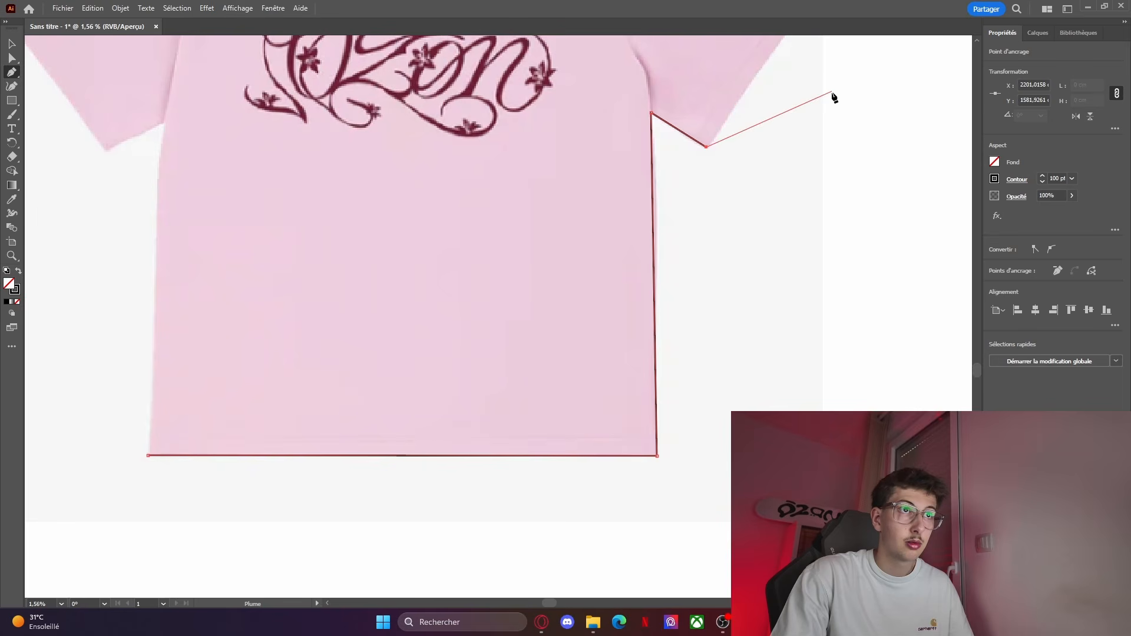
Step: Continue the outline around the right sleeve's cuff and upper edge, along the shoulder to the collar's right tip, undoing the misplaced last point
scroll(833, 97, "up", 5)
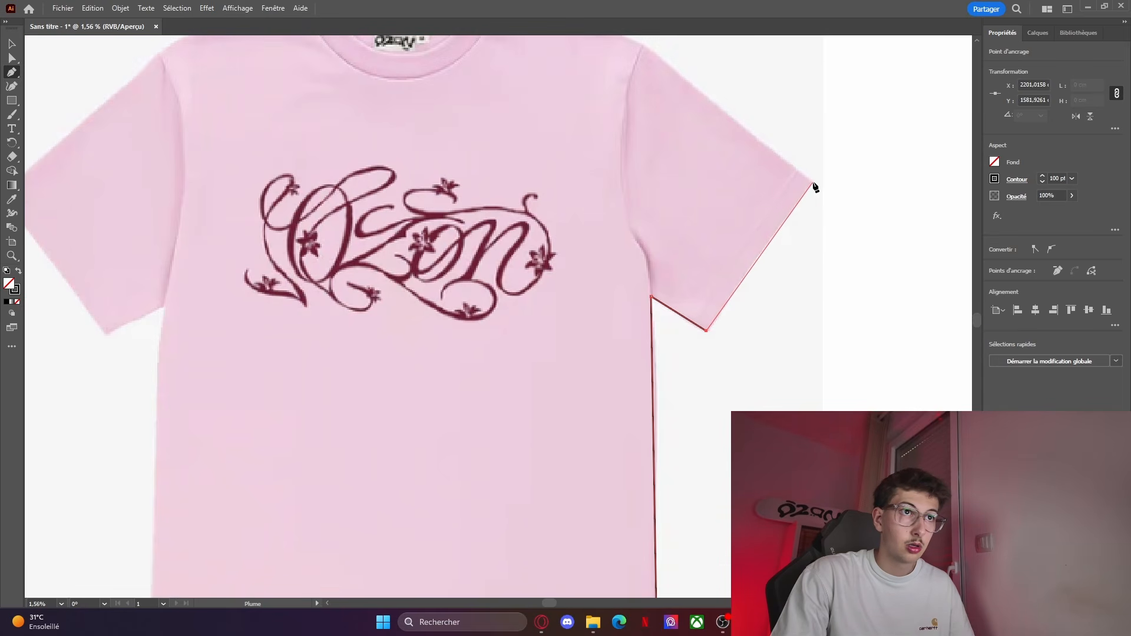
left_click(813, 182)
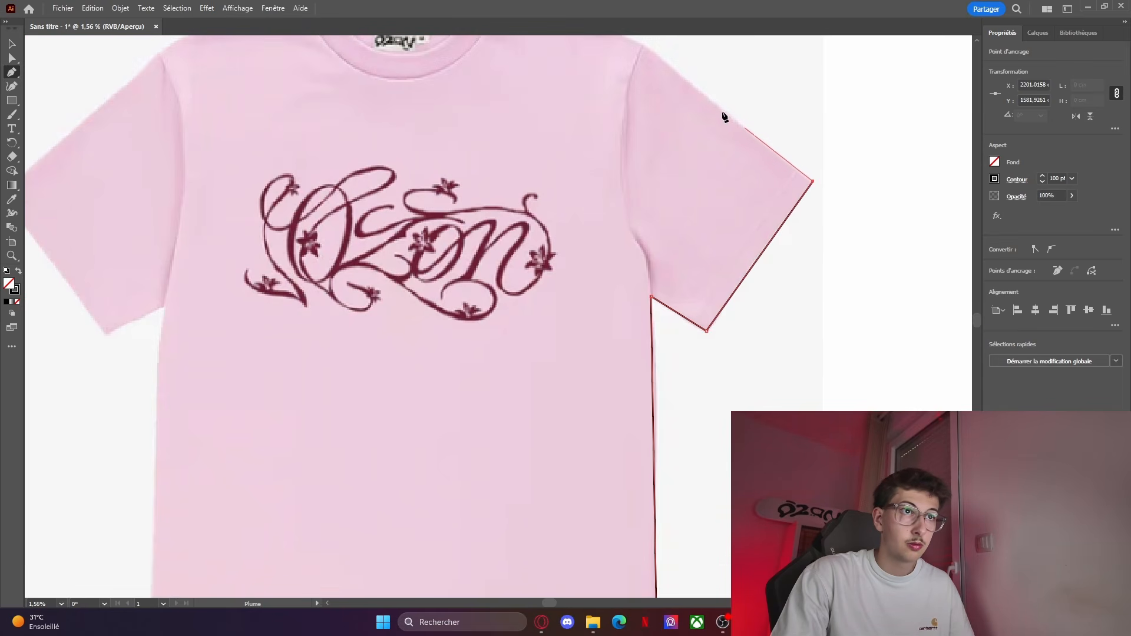
left_click(643, 46)
scroll(543, 96, "up", 4)
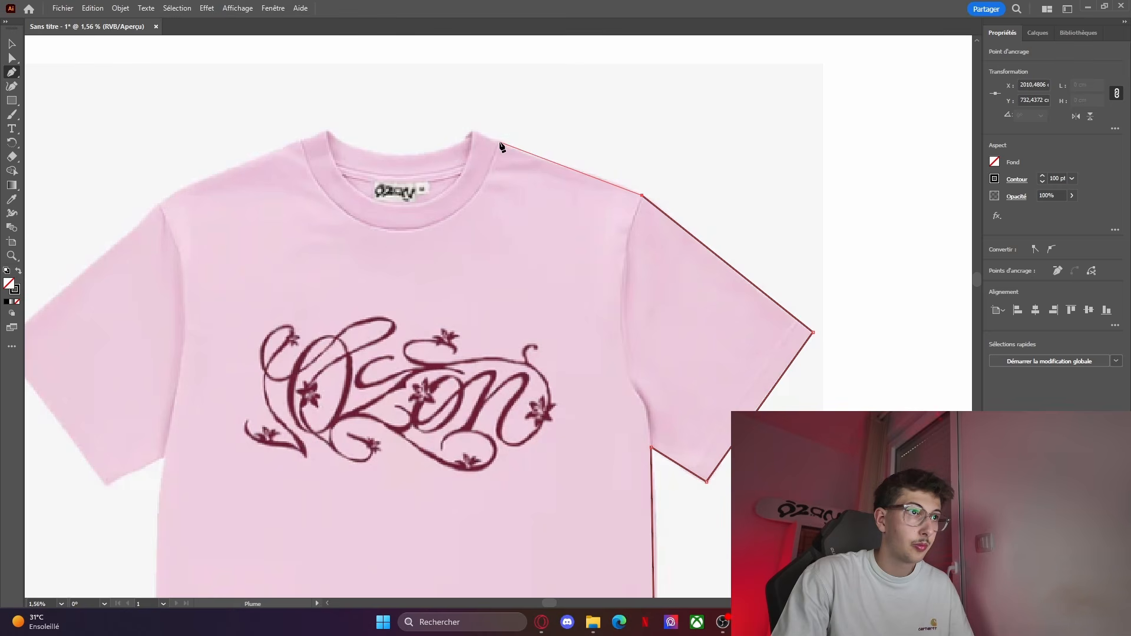
left_click(500, 143)
left_click(472, 131)
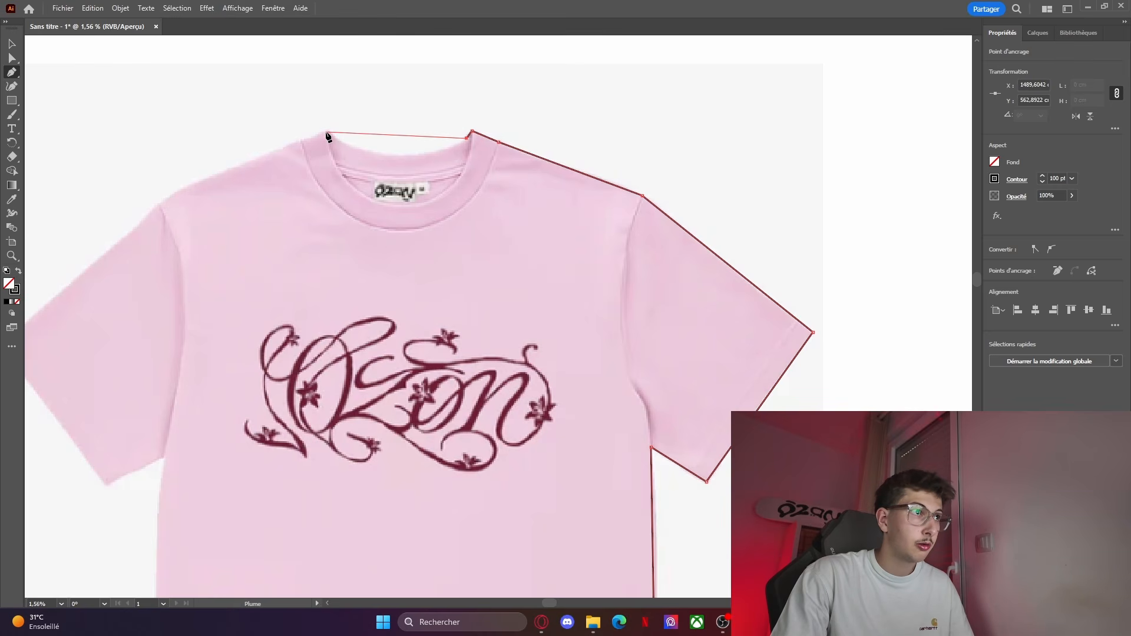
key("ctrl+z")
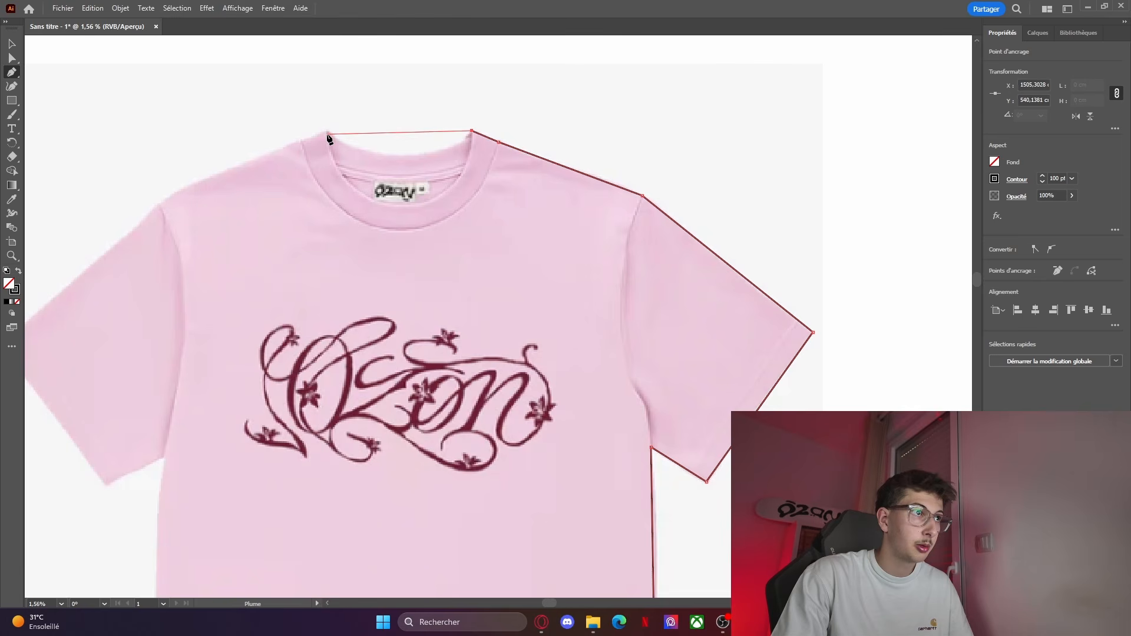
Step: Extend the outline straight across the neck opening to the collar's left tip and down the left shoulder to the sleeve seam
left_click(325, 131)
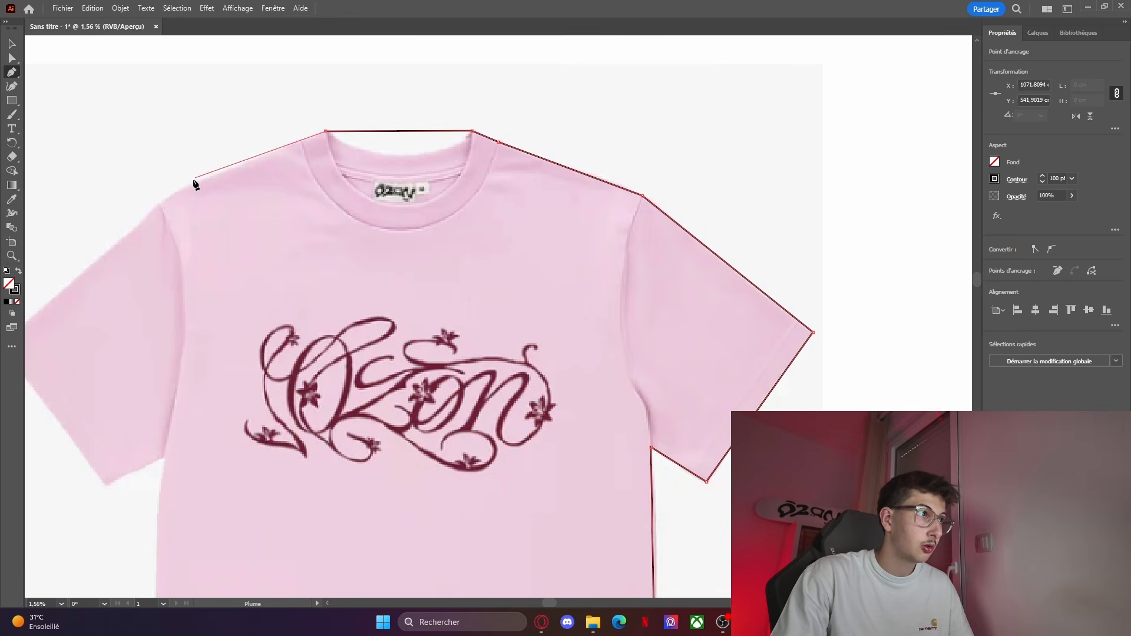
left_click(234, 168)
left_click(158, 209)
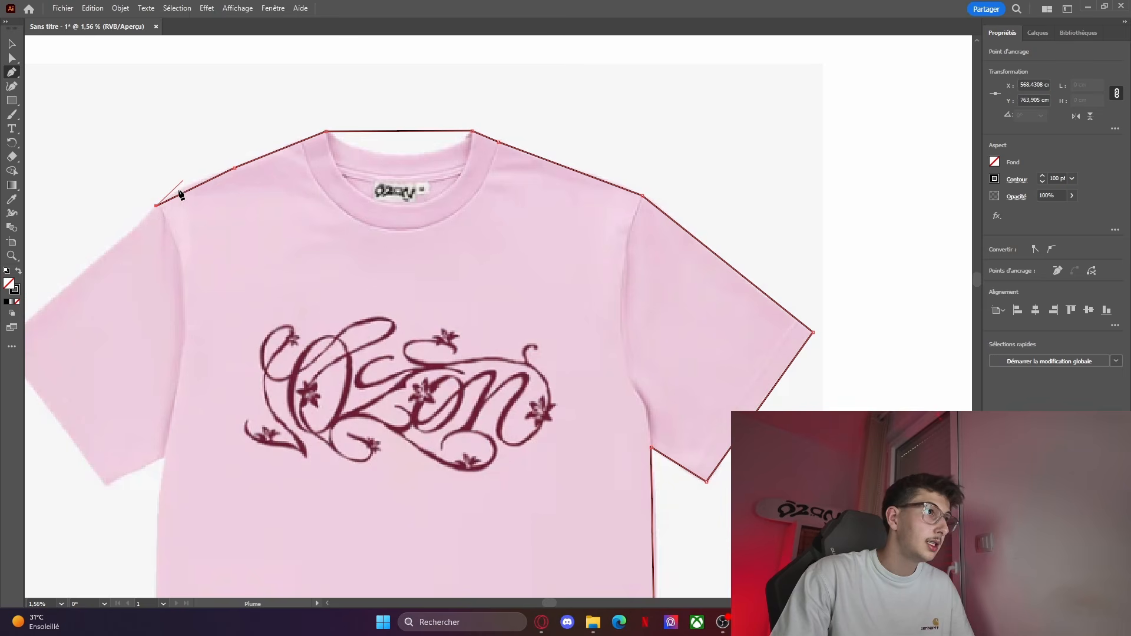
scroll(158, 209, "up", 6)
scroll(524, 94, "down", 2)
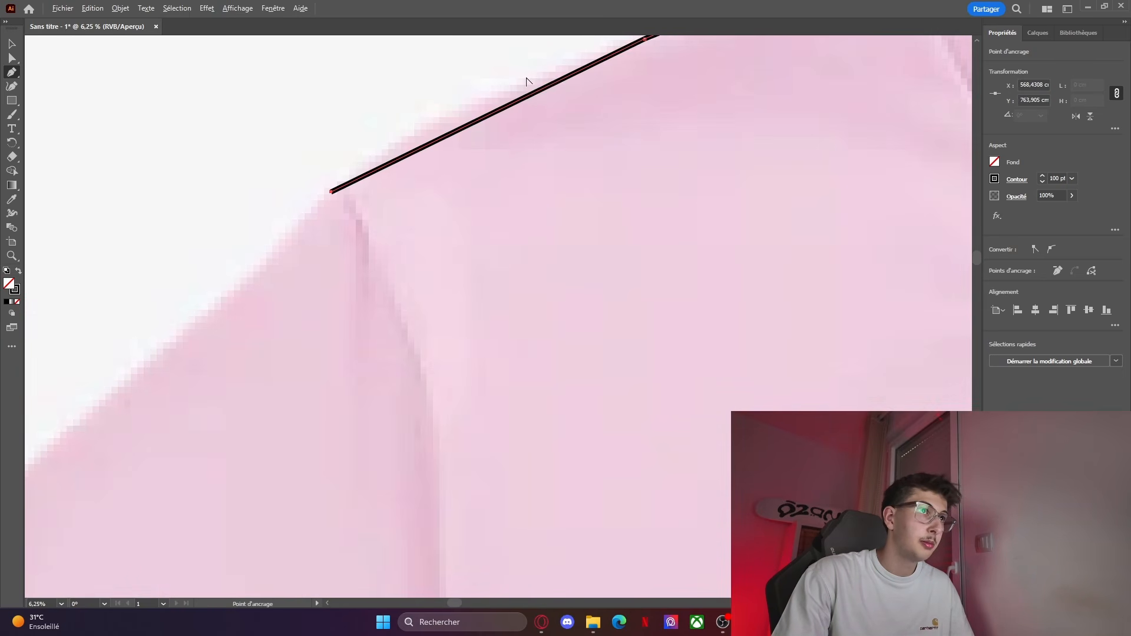
scroll(512, 132, "down", 1)
scroll(565, 152, "up", 4)
scroll(575, 175, "down", 2)
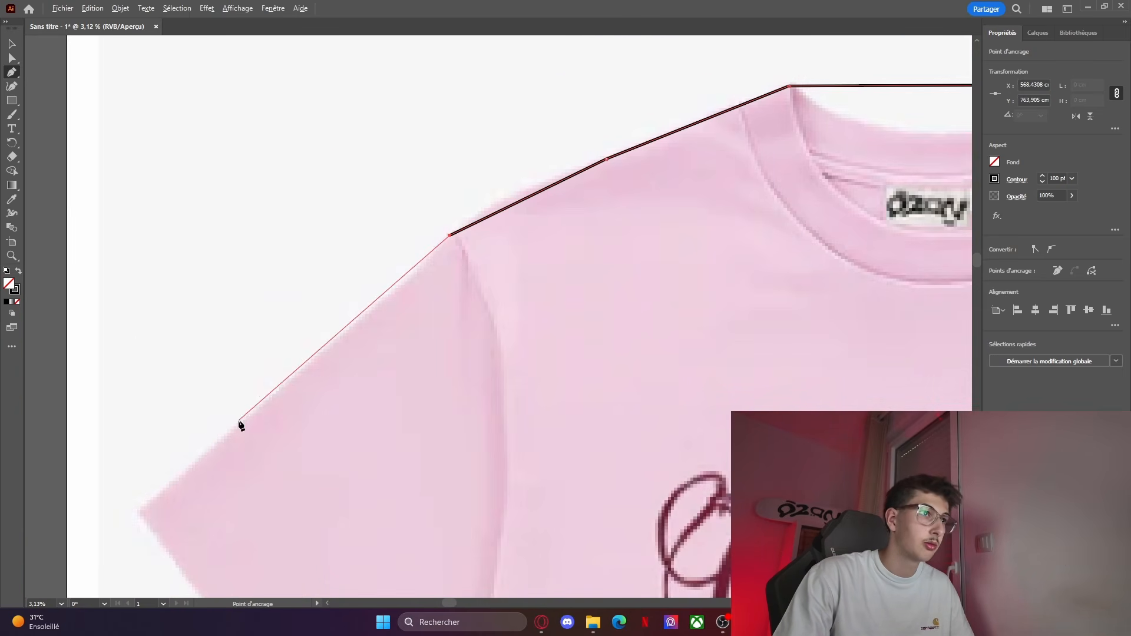
Step: Trace the left sleeve's upper edge, cuff and underside to the armpit, then close the outline at the hem's left corner
left_click(141, 517)
scroll(159, 514, "down", 6)
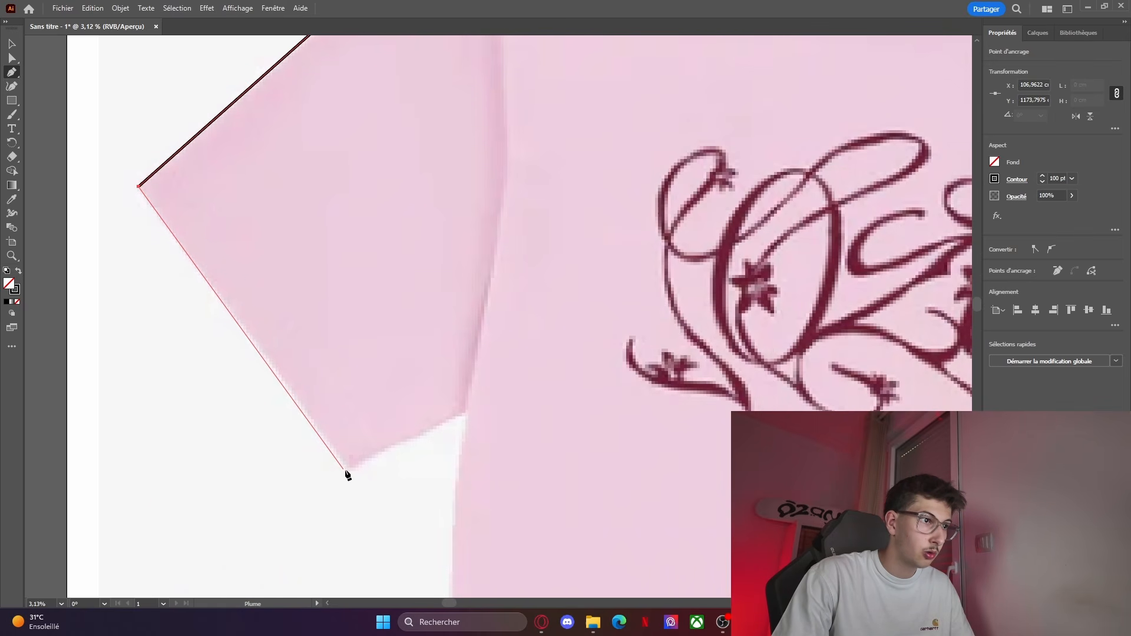
left_click(348, 473)
scroll(377, 465, "down", 4)
scroll(443, 453, "up", 1)
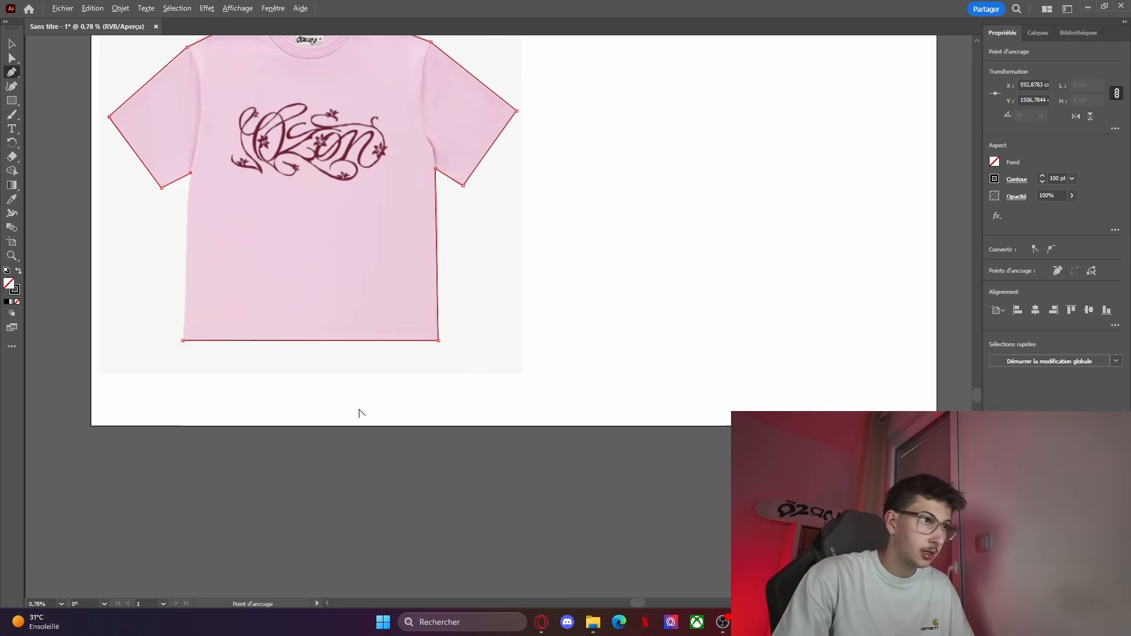
left_click(182, 340)
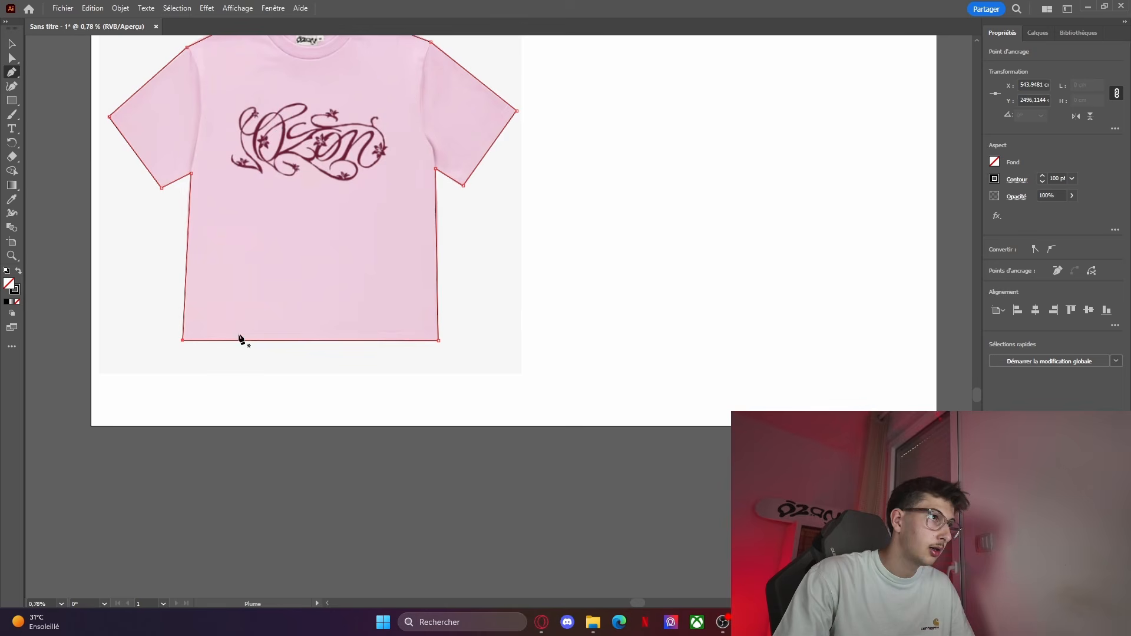
scroll(241, 338, "up", 4)
left_click(12, 45)
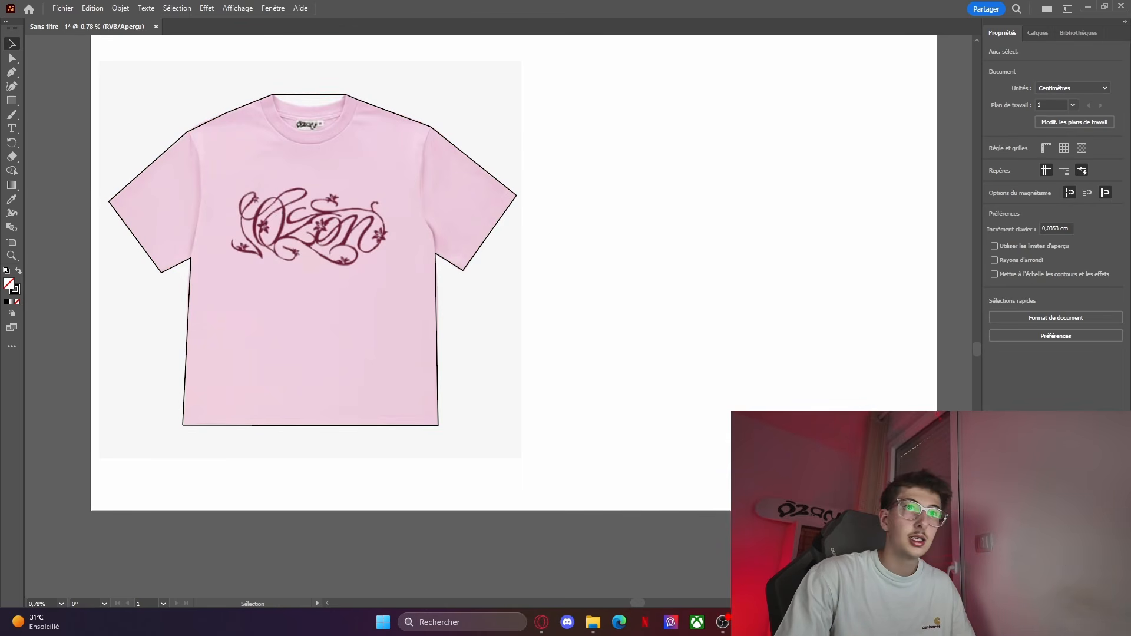
Step: Hide the T-shirt image layer, Calque 1, to check the traced outline on its own, then show it again
left_click(1039, 33)
left_click(993, 64)
scroll(114, 270, "up", 2)
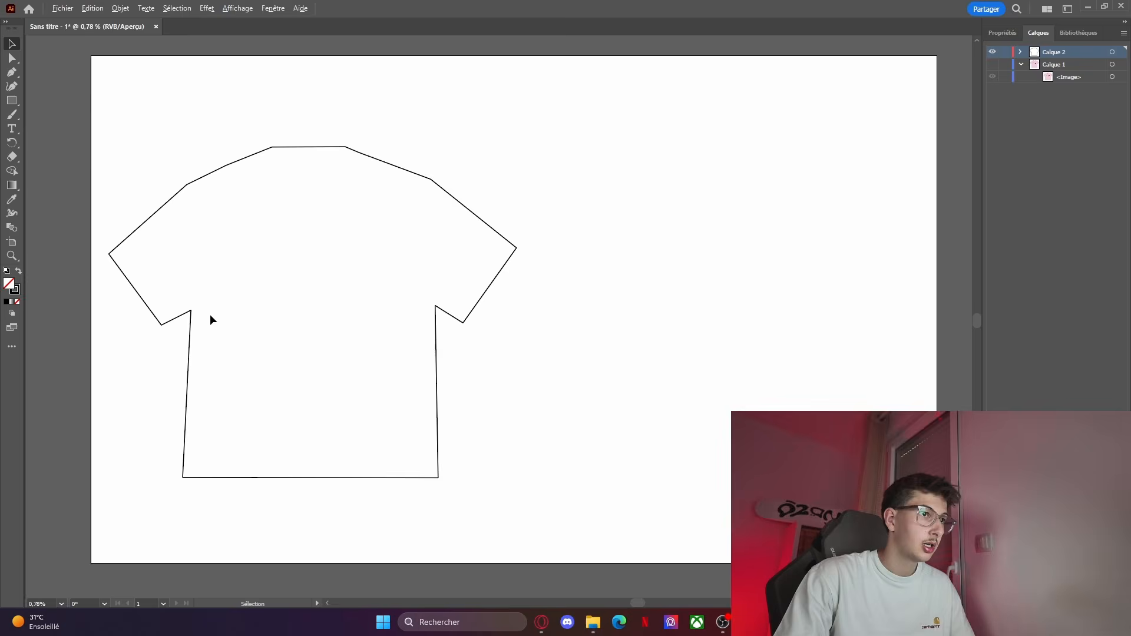
left_click_drag(637, 603, 591, 604)
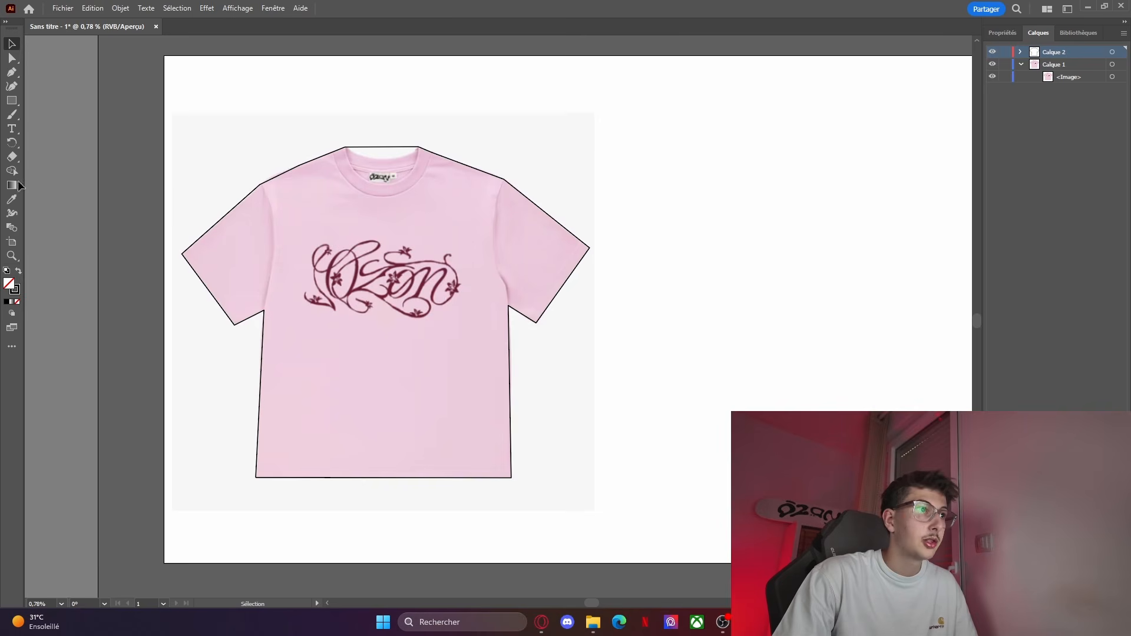
Step: Bend the straight neck segment downward with the Curvature tool so it follows the collar's back edge in the photo
key("p")
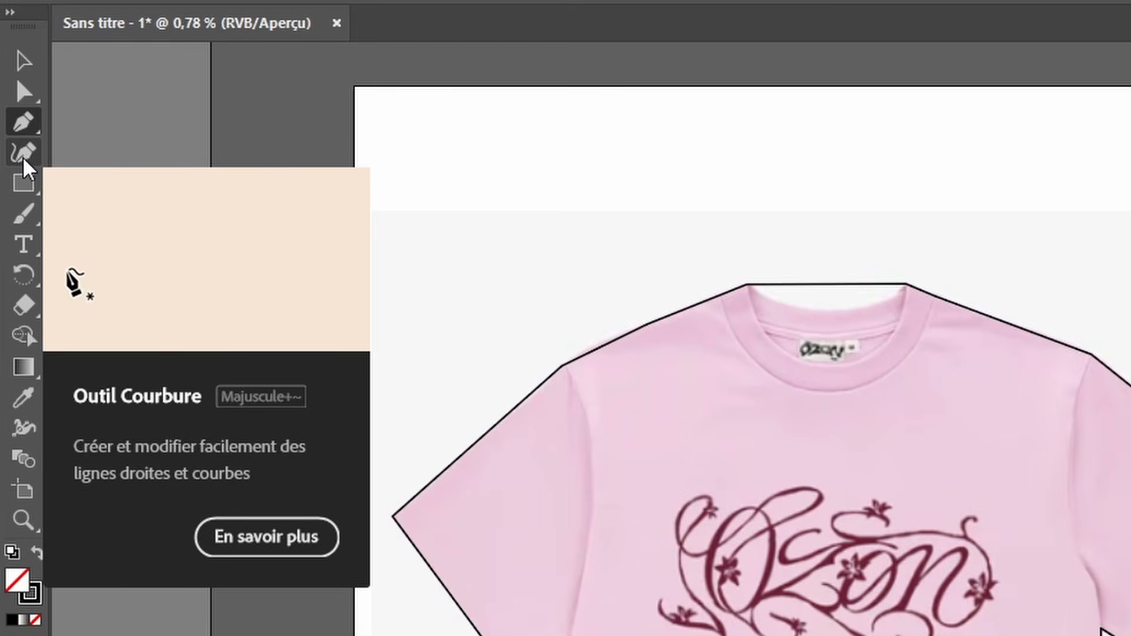
left_click(12, 87)
scroll(347, 146, "up", 3)
left_click(435, 147)
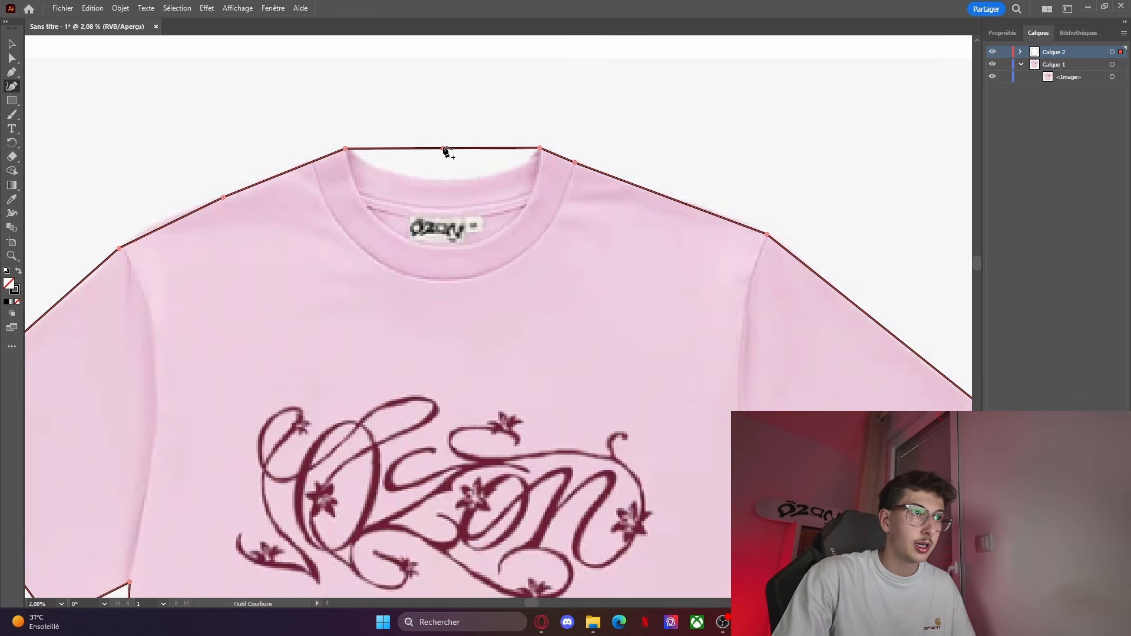
left_click(443, 149)
left_click_drag(443, 148, 447, 180)
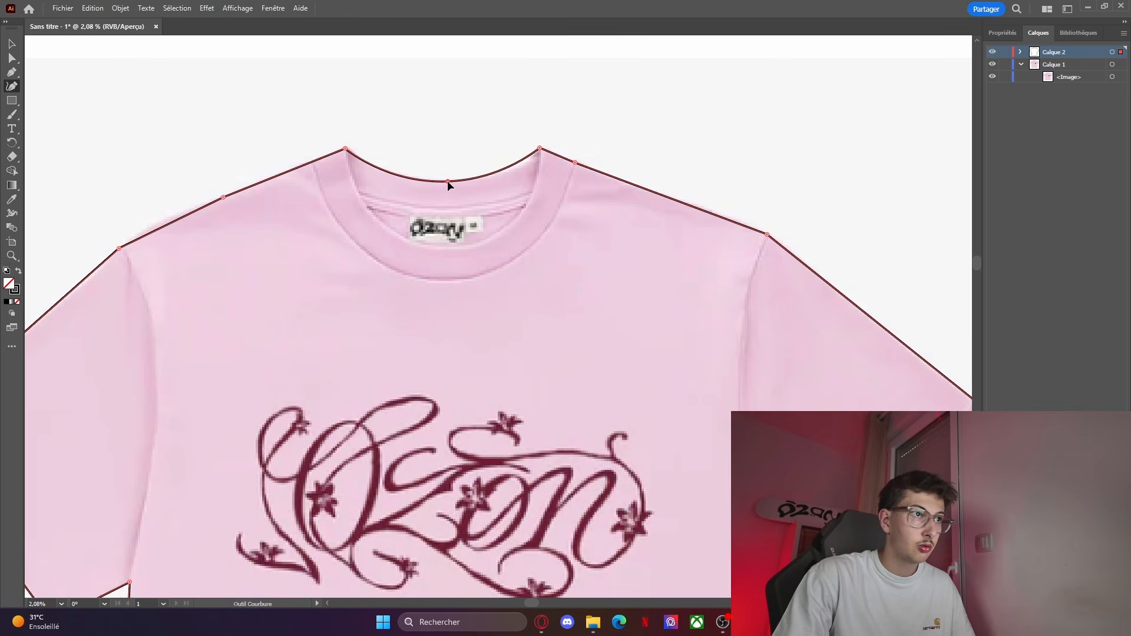
key("v")
left_click(460, 109)
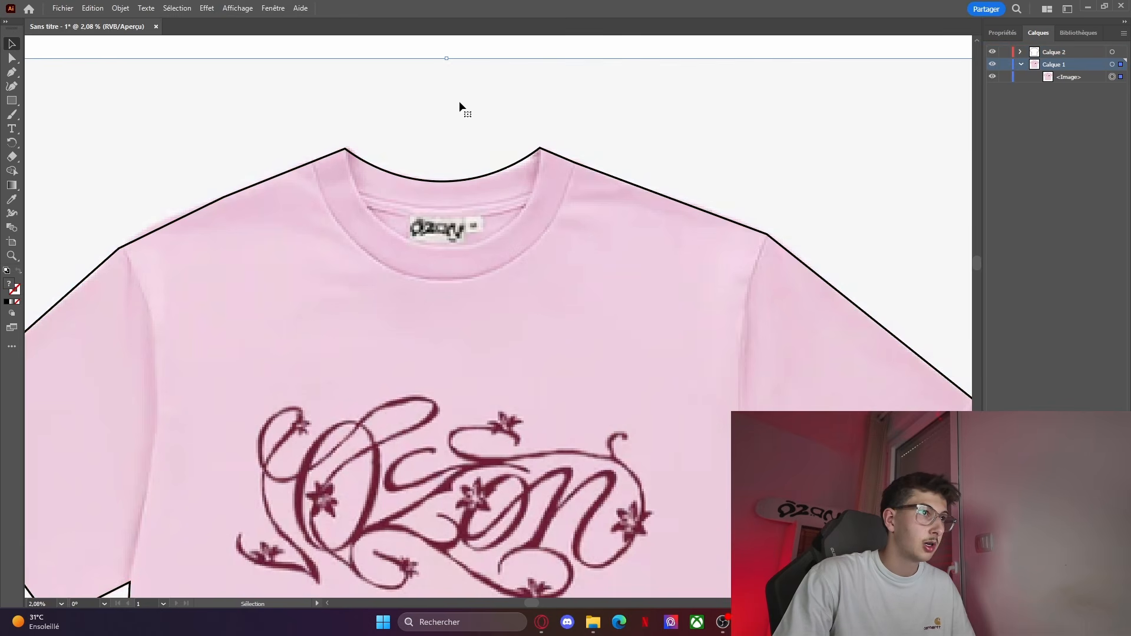
Step: Reposition the left shoulder's middle point with the Curvature tool so the outline bows along the shoulder in the photo
left_click(11, 86)
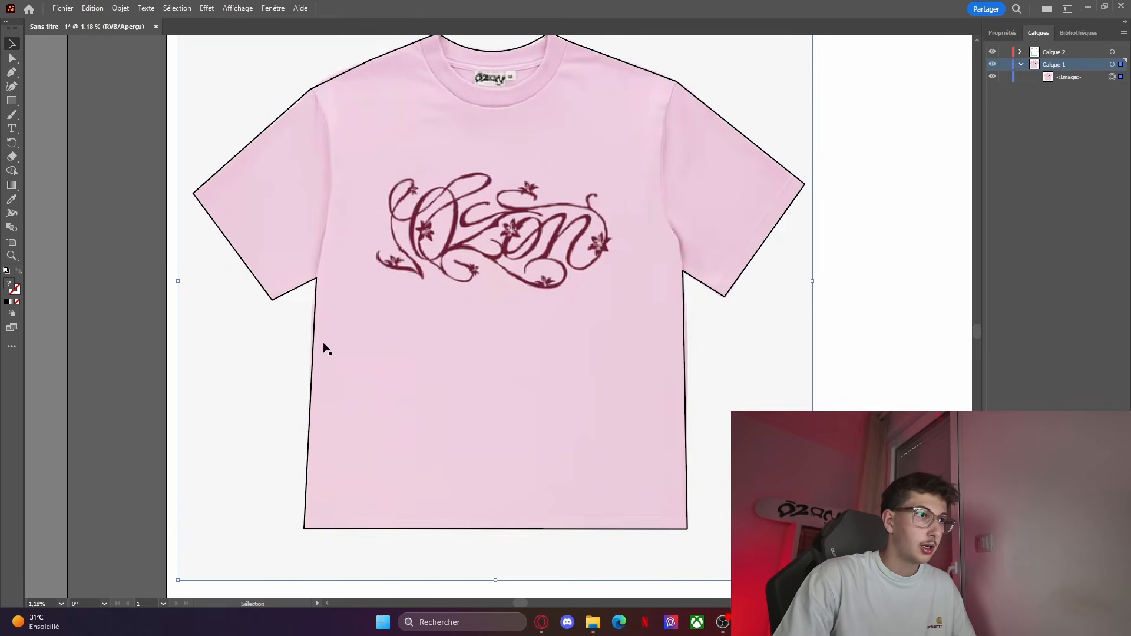
scroll(391, 156, "up", 3)
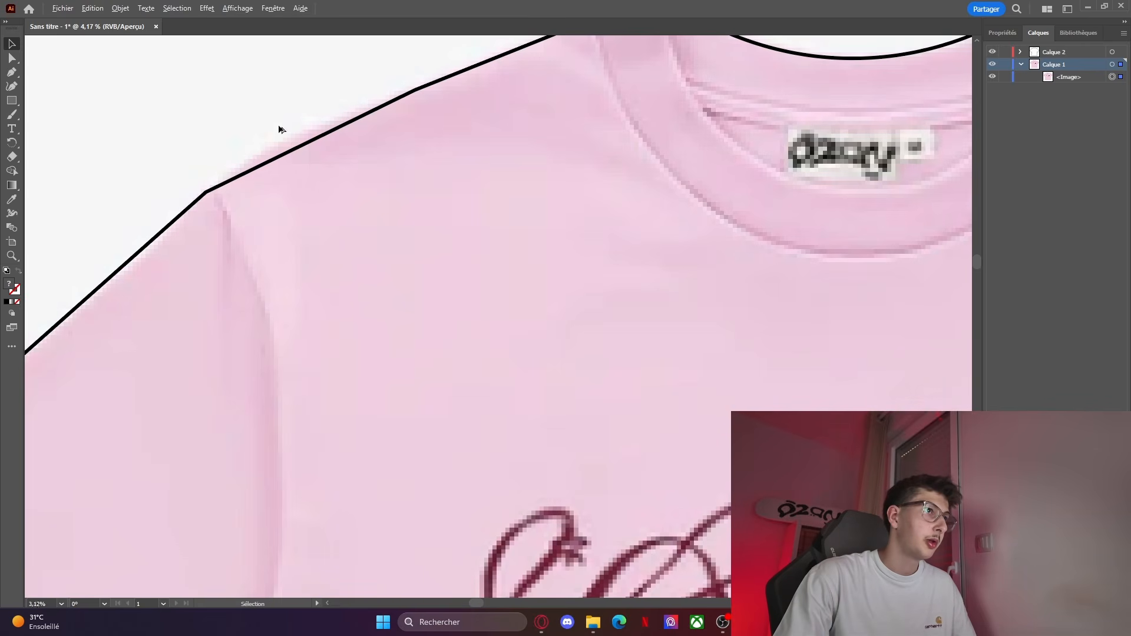
left_click(12, 87)
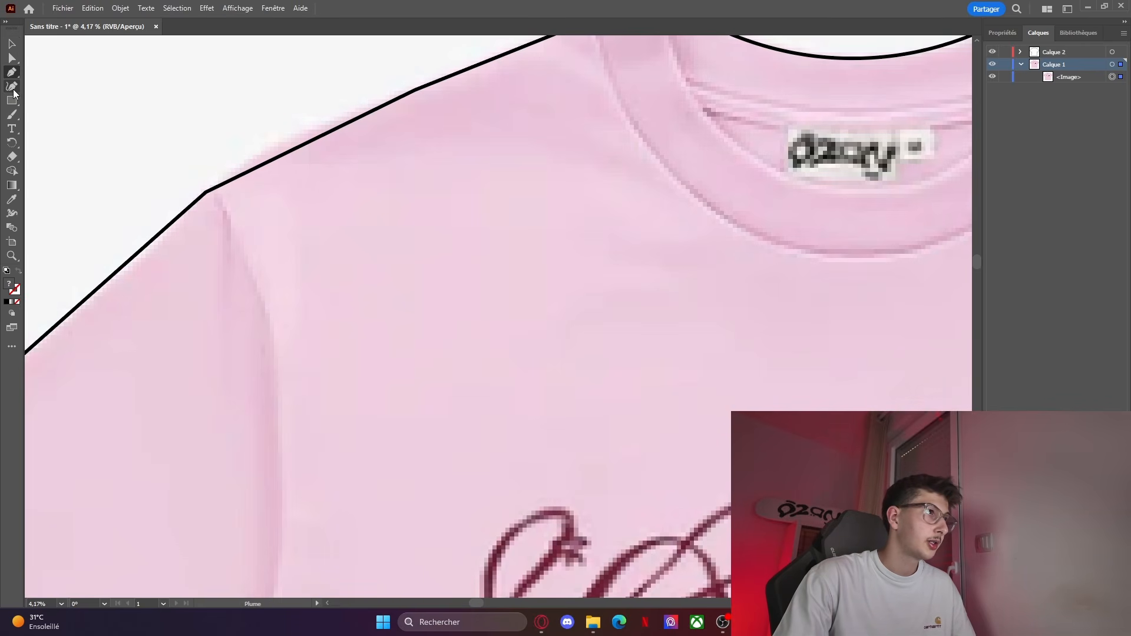
left_click(428, 82)
left_click(431, 83)
left_click_drag(413, 90, 348, 115)
scroll(494, 76, "down", 2)
scroll(591, 63, "up", 1)
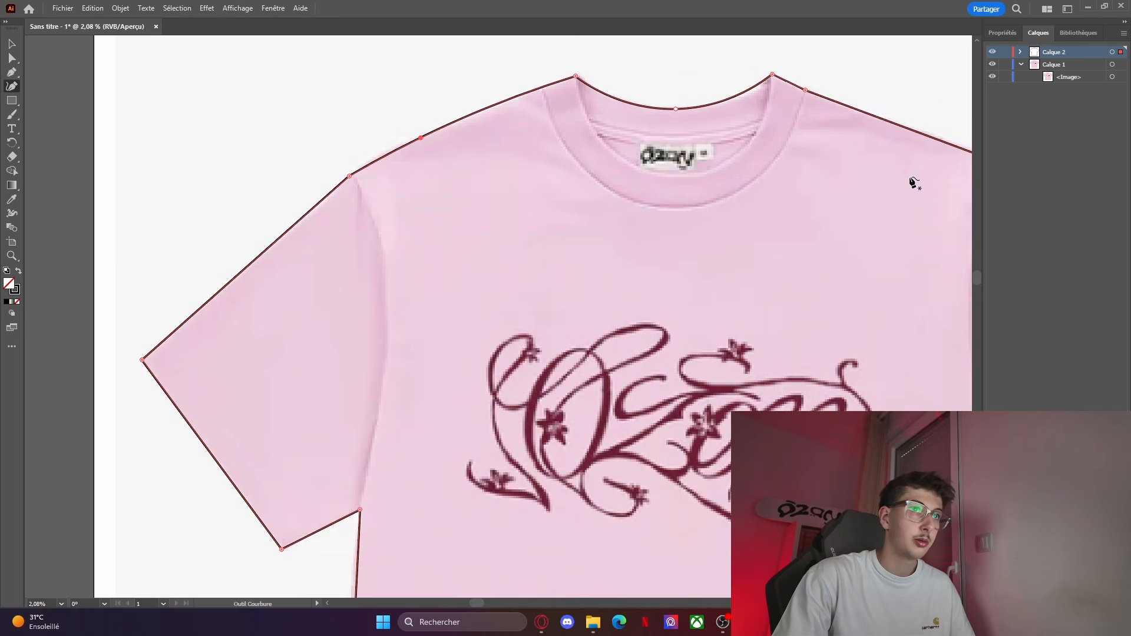
Step: Adjust the outline's right shoulder line slightly to follow the photo
left_click_drag(476, 603, 523, 602)
scroll(677, 97, "up", 1)
left_click_drag(676, 146, 681, 145)
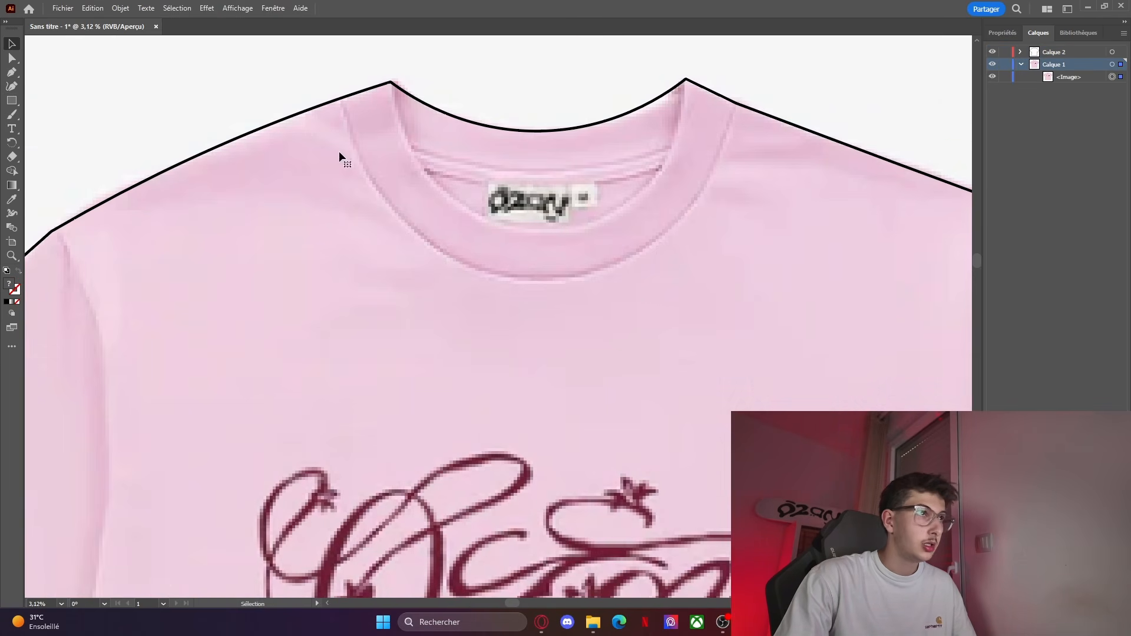
Step: Draw a V-shaped path with the Pen tool from the collar's left outer edge through its lowest point to its right outer edge
left_click(17, 76)
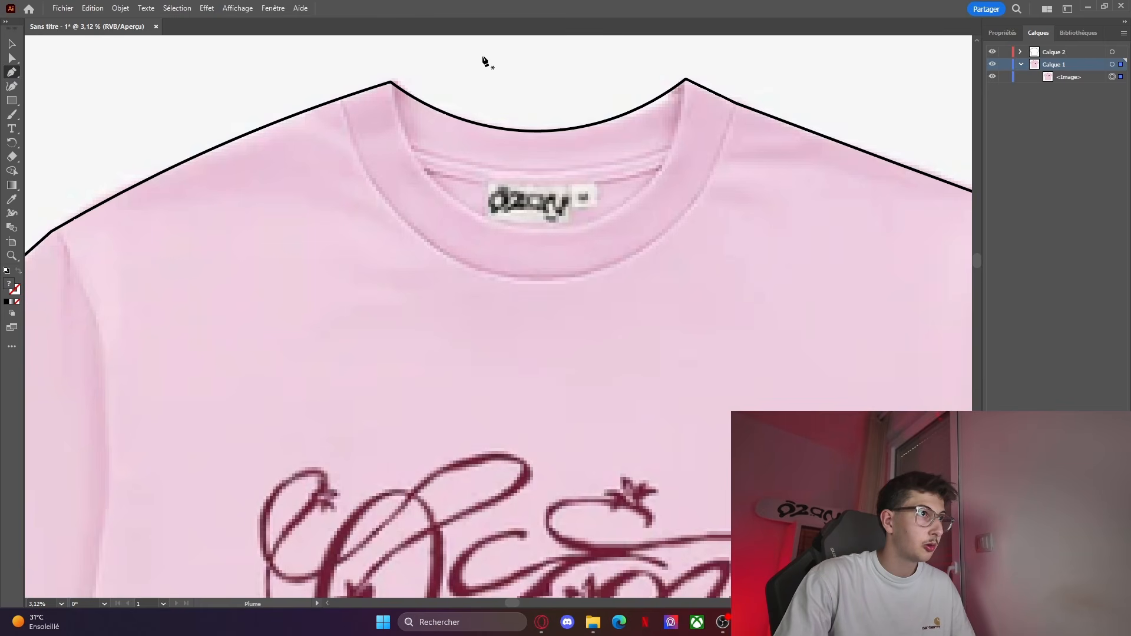
left_click(341, 98)
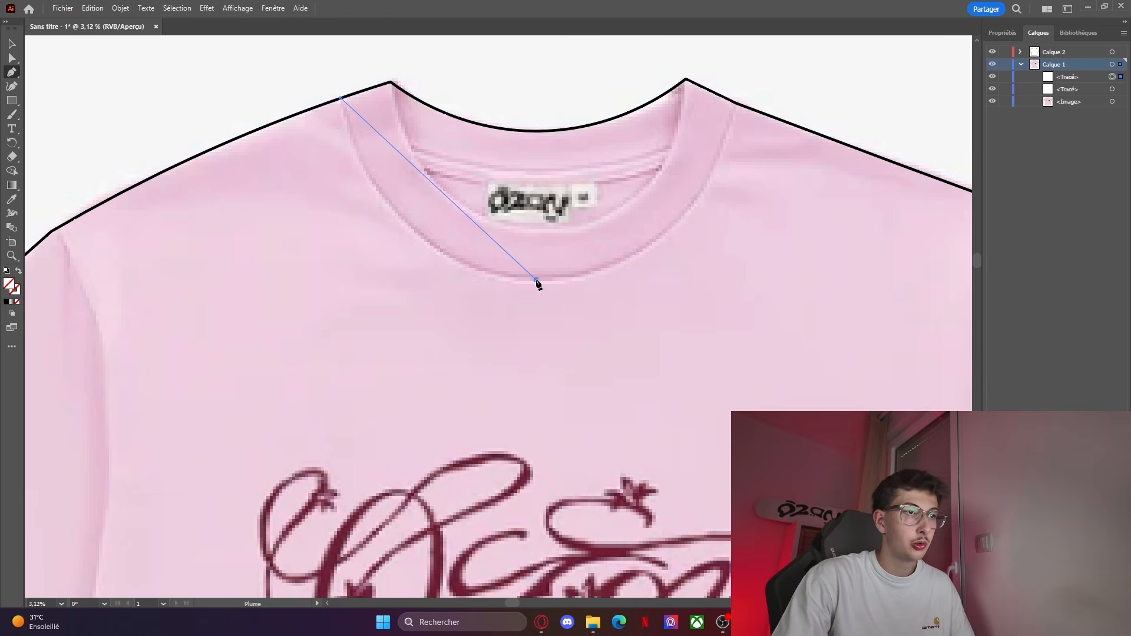
left_click(536, 280)
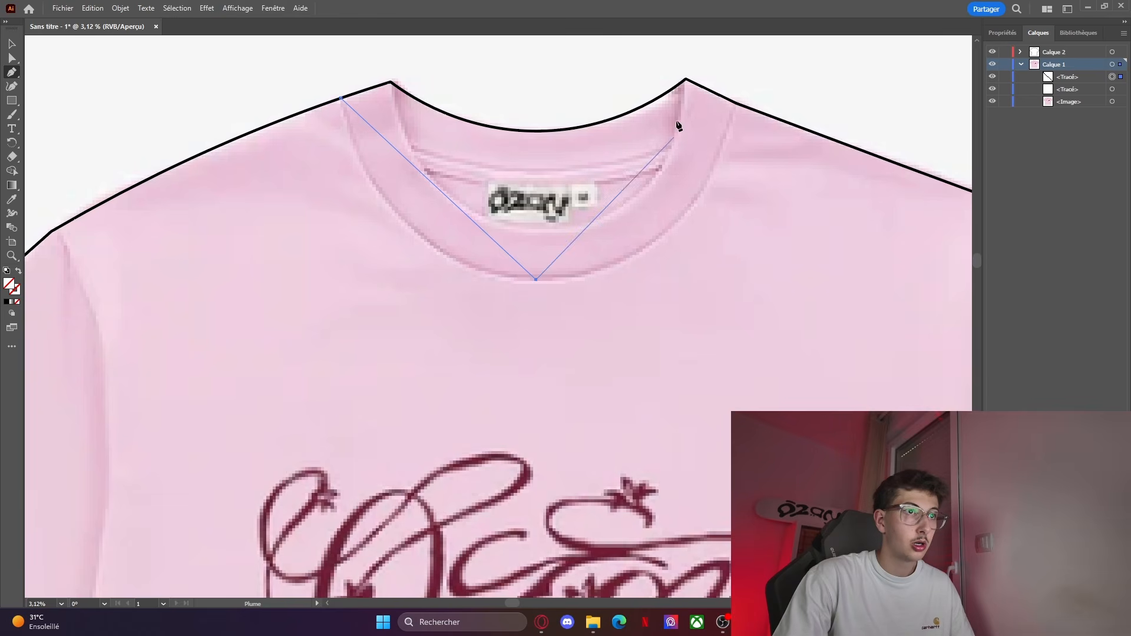
left_click(738, 104)
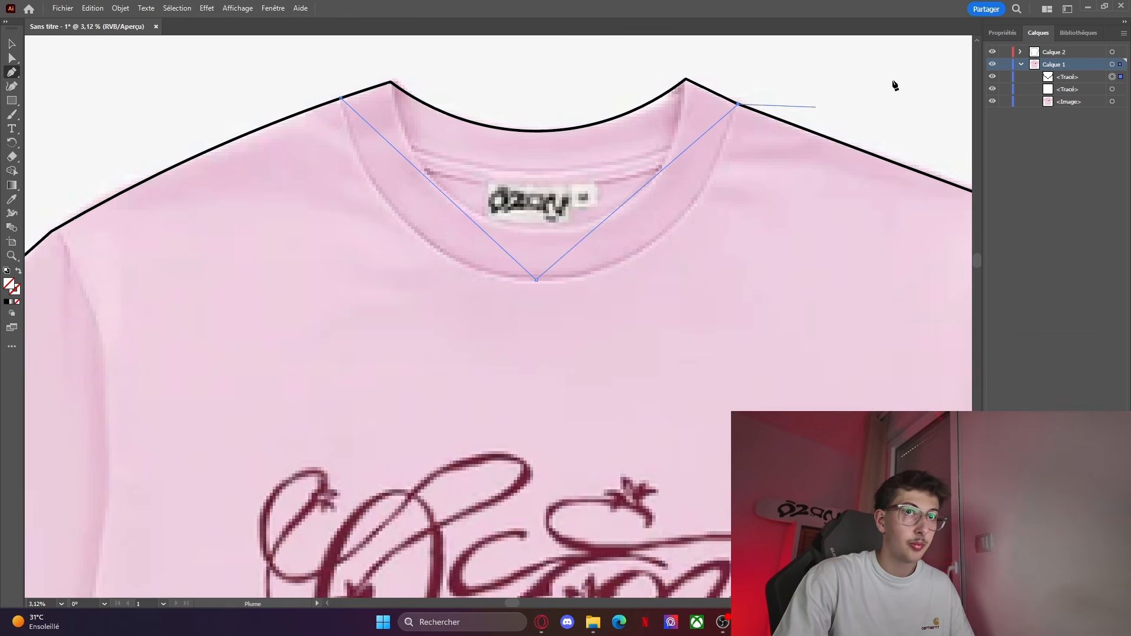
Step: Set the V-shaped collar path's stroke weight to 100 pt
left_click(1002, 33)
left_click(1058, 178)
type("100")
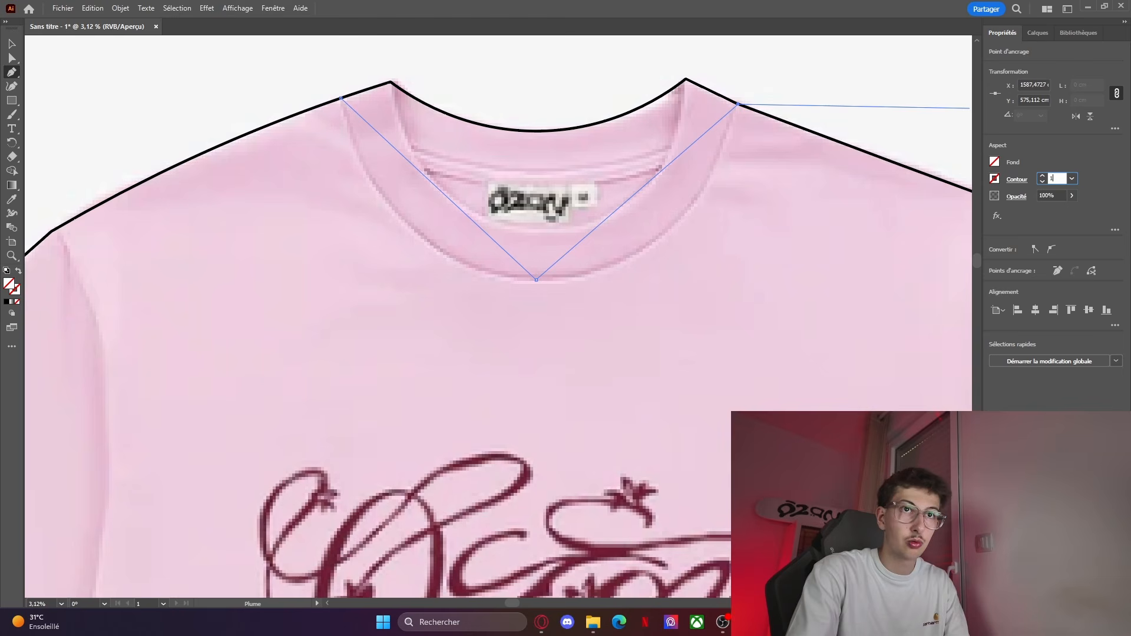
key("Return")
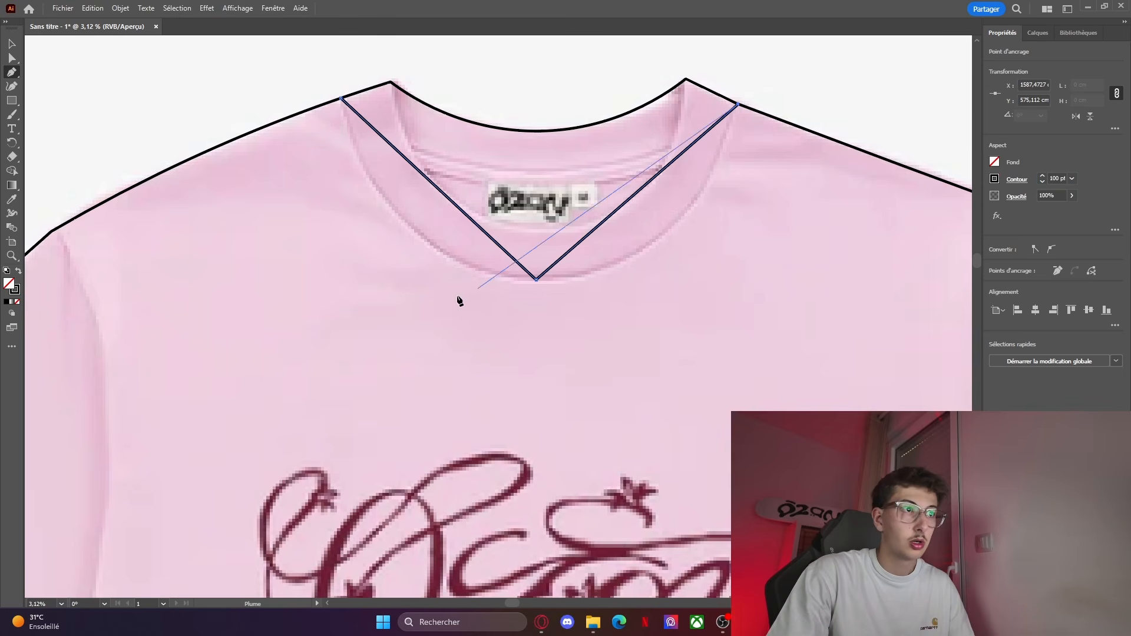
Step: Round the V-shaped path's lowest point with the Curvature tool so it follows the collar's outer edge, and deselect the path
left_click(11, 86)
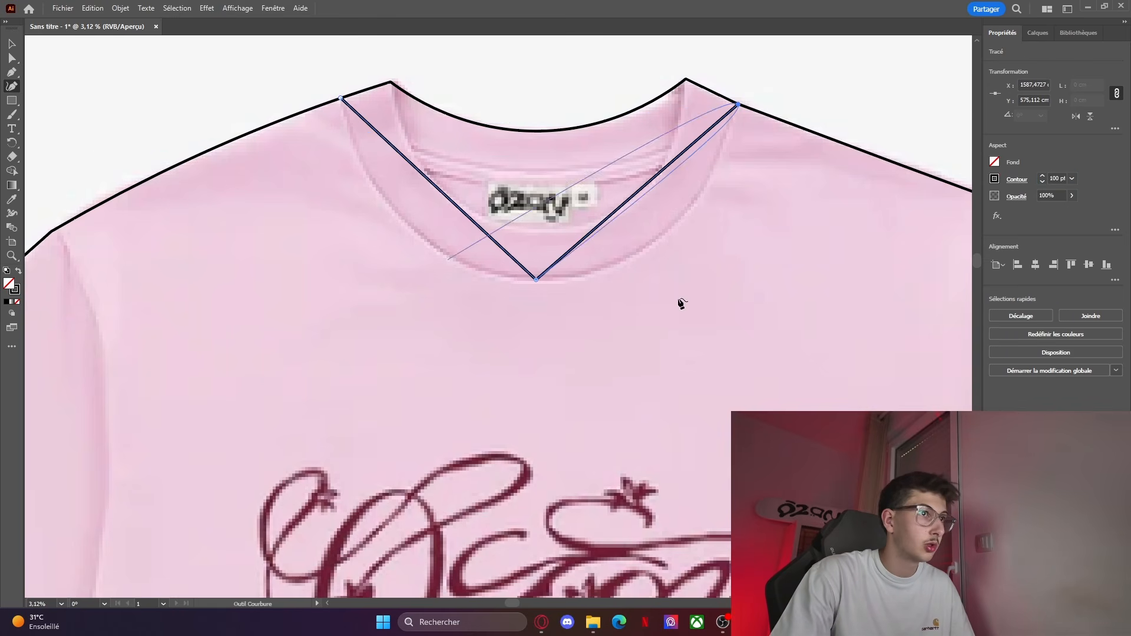
double_click(536, 278)
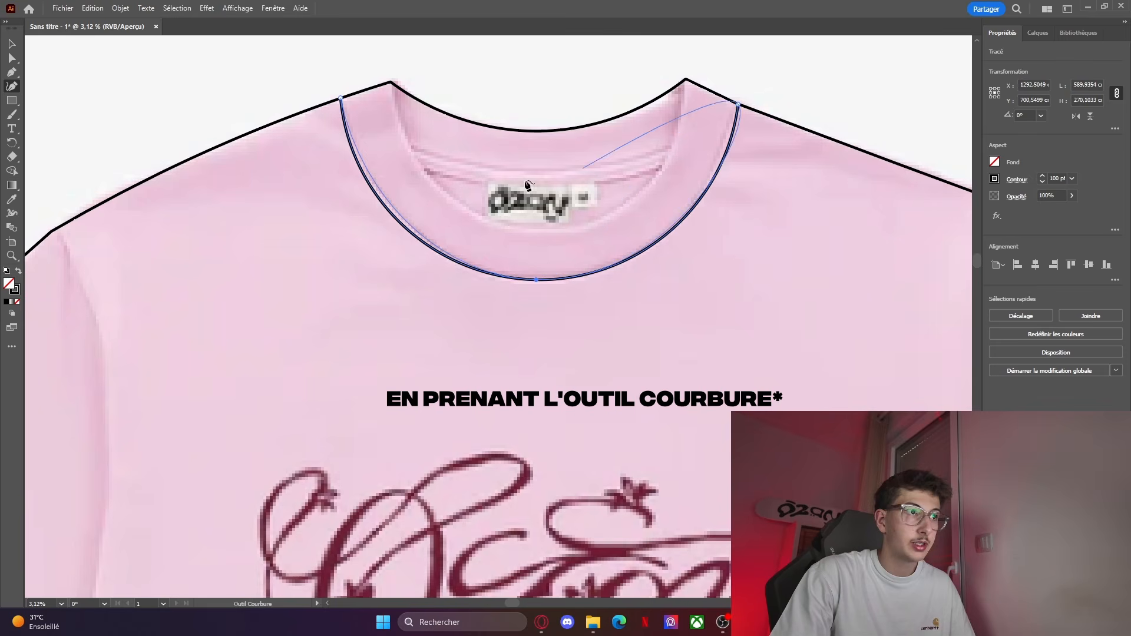
left_click(11, 44)
left_click(251, 189)
scroll(251, 190, "down", 3)
scroll(254, 191, "up", 3)
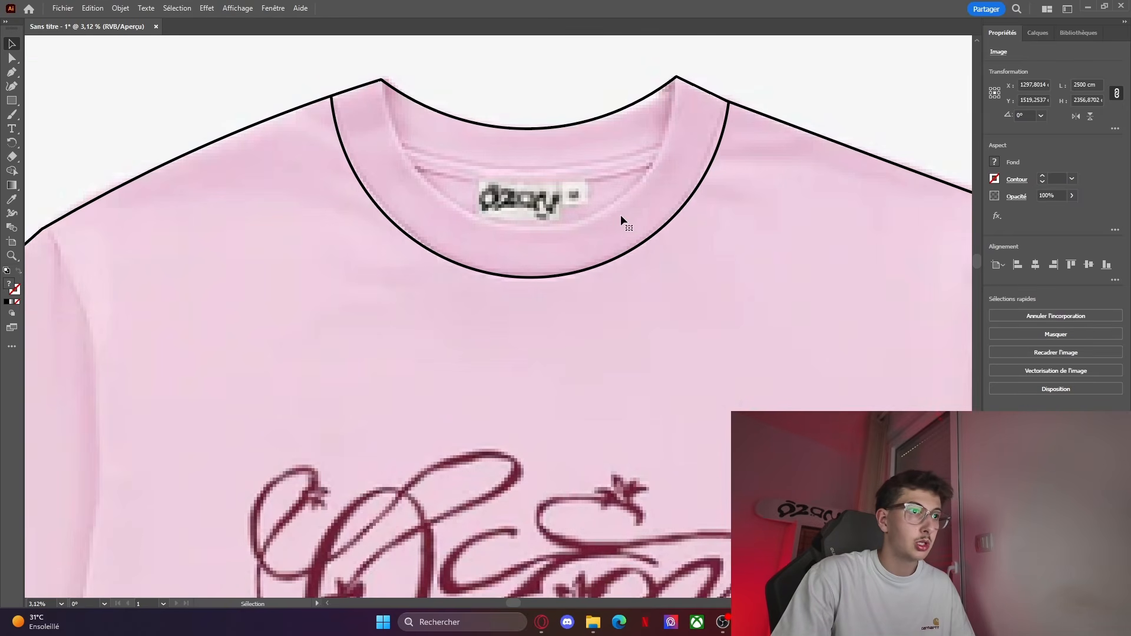
Step: Draw a V-shaped Pen path between the two neck corners through the inner collar's lowest point, with a 100 pt stroke
left_click(12, 73)
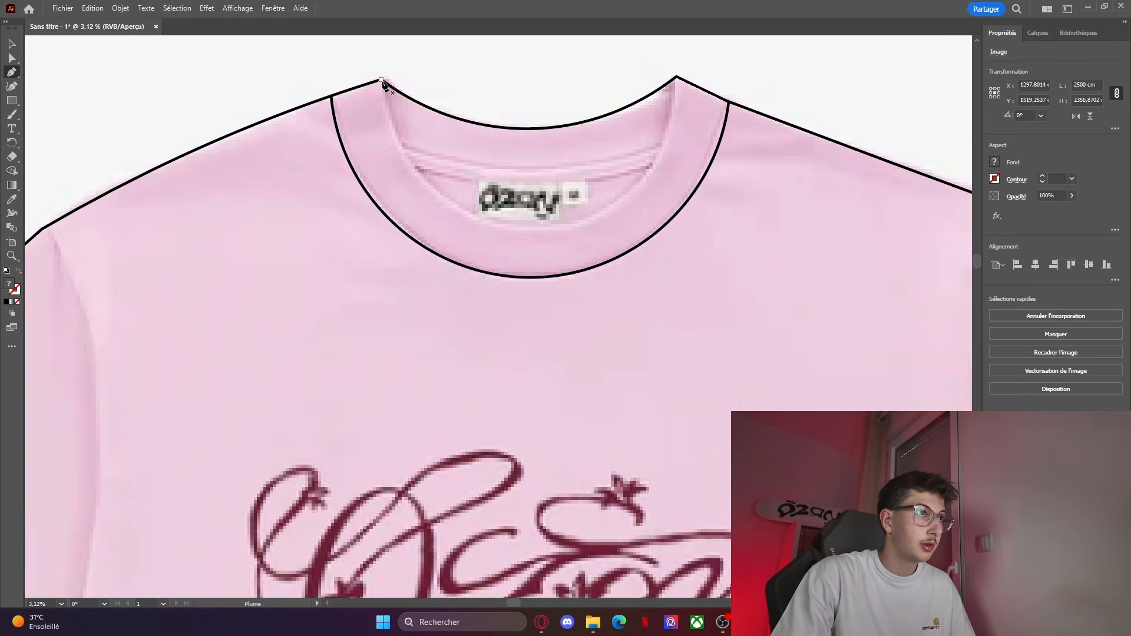
left_click(382, 81)
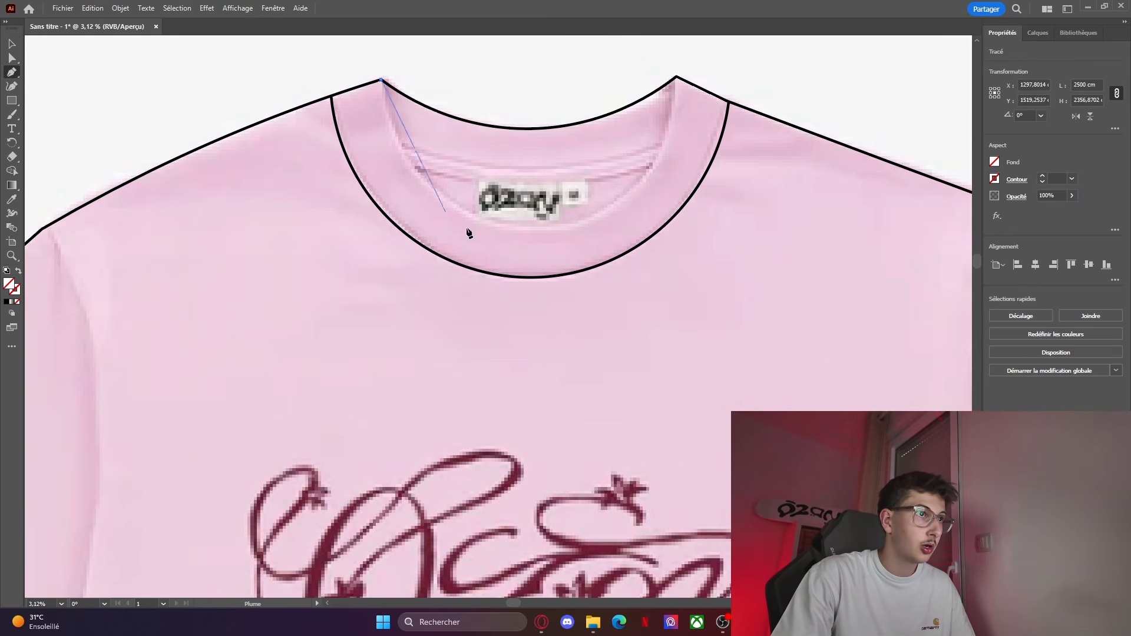
left_click(530, 229)
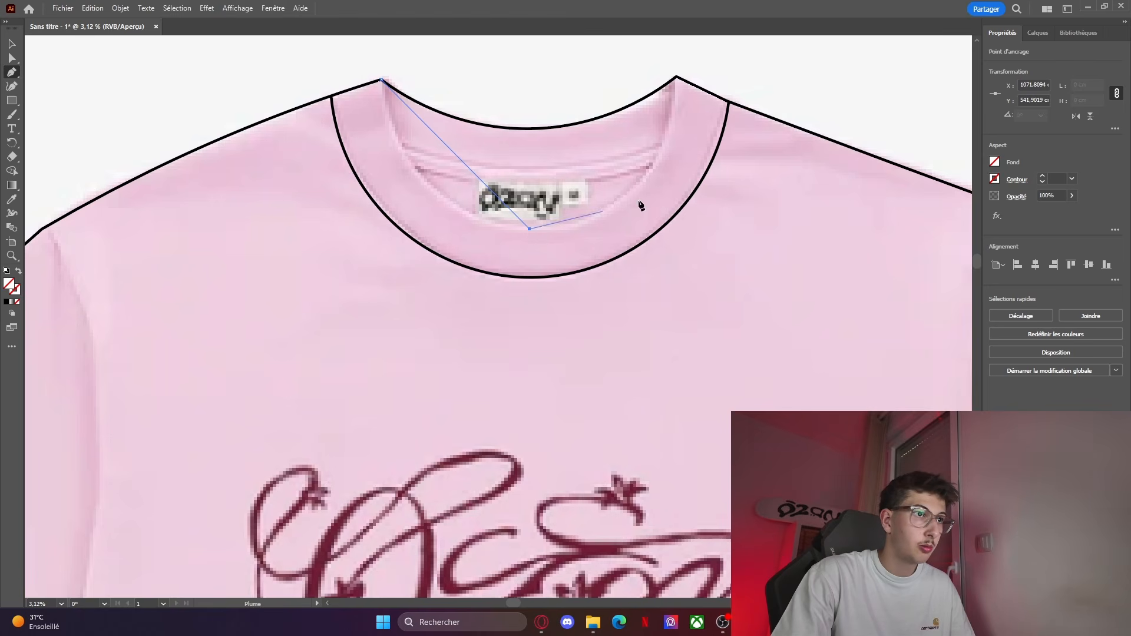
left_click(677, 79)
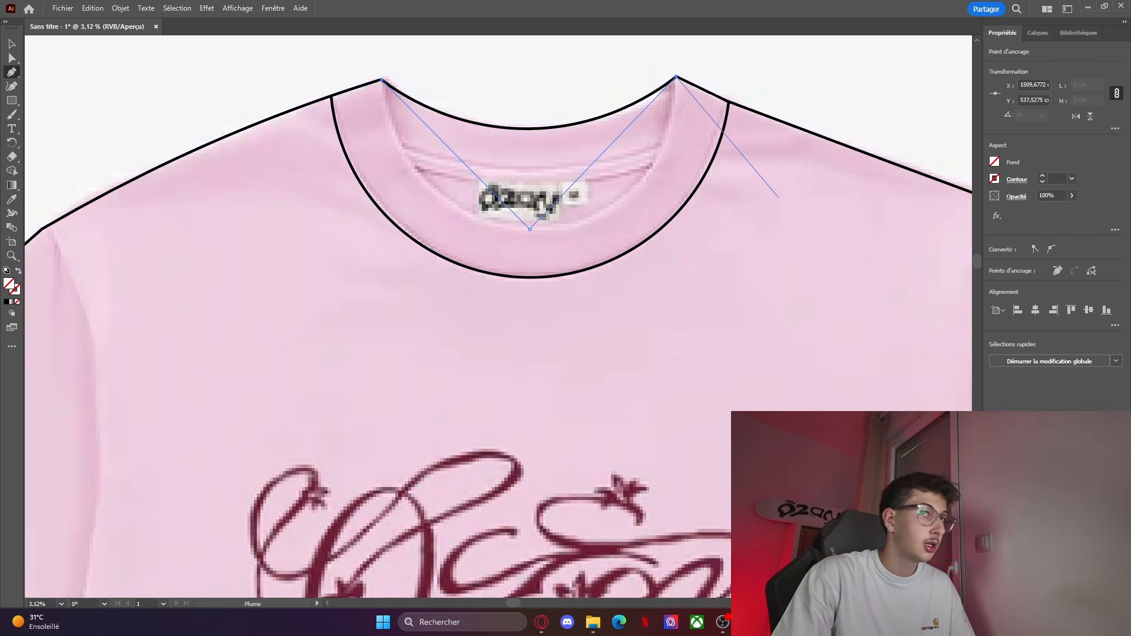
left_click(1059, 178)
type("100")
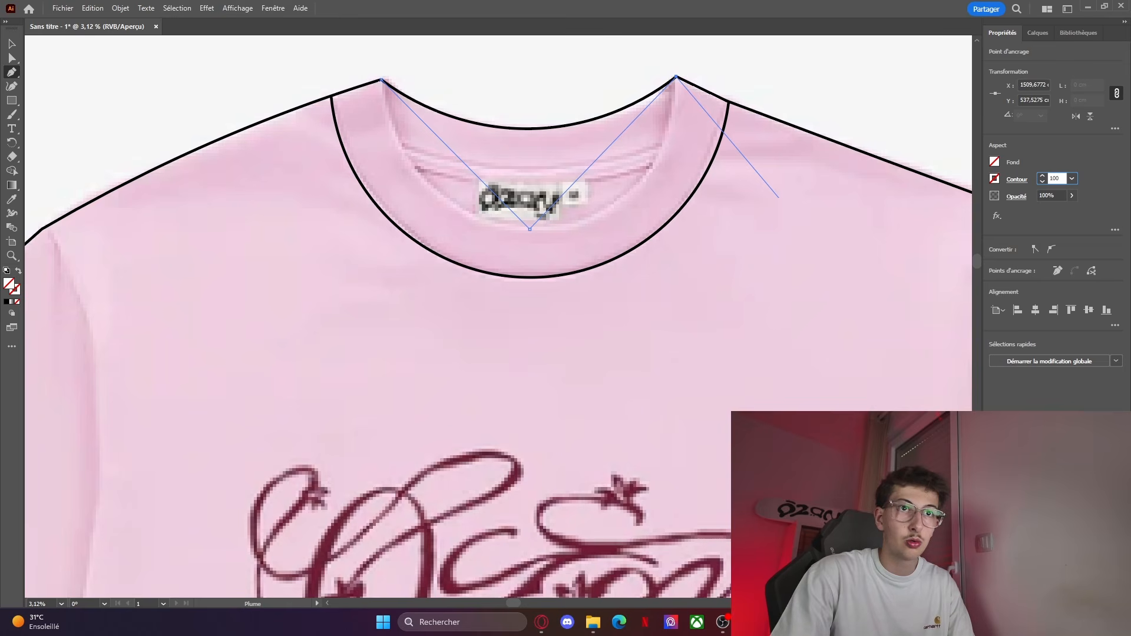
key("Return")
Step: Round the inner collar path's lowest point with the Curvature tool so it follows the collar's inner edge, and deselect it
left_click(12, 86)
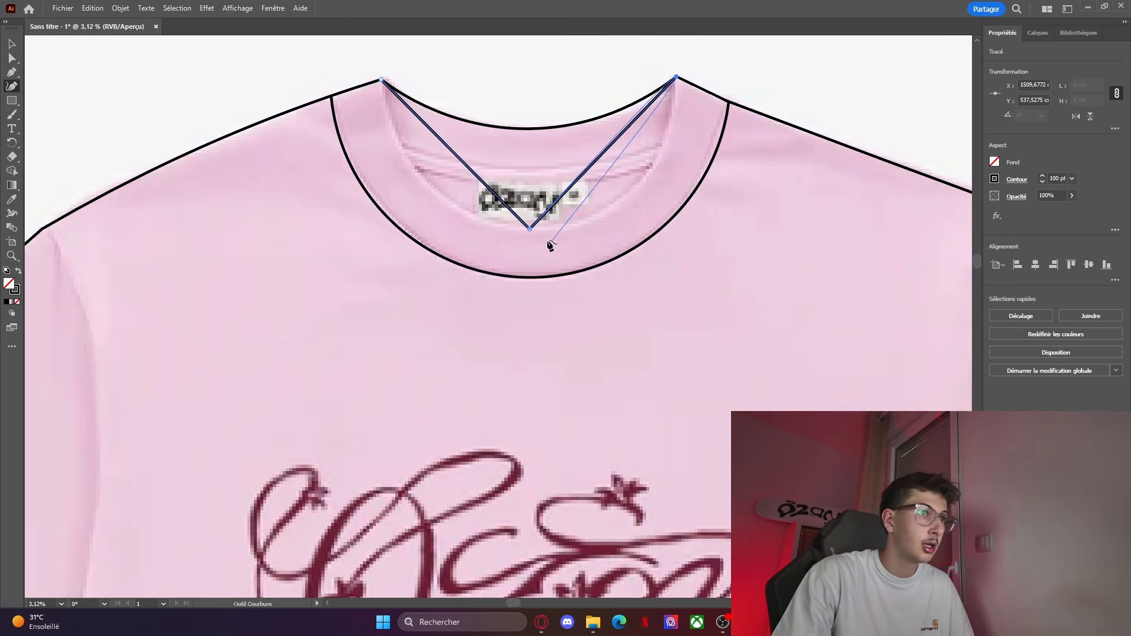
double_click(530, 229)
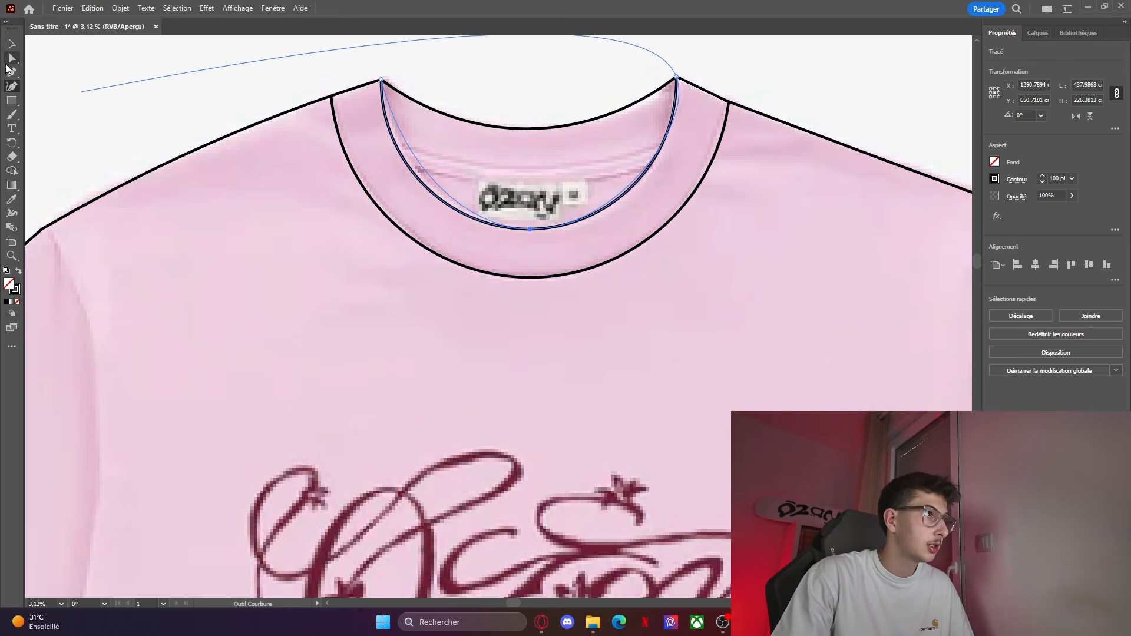
key("v")
left_click(93, 65)
Step: Move the three traced paths from Calque 1 into Calque 2, leaving only the photo in Calque 1
left_click(1038, 32)
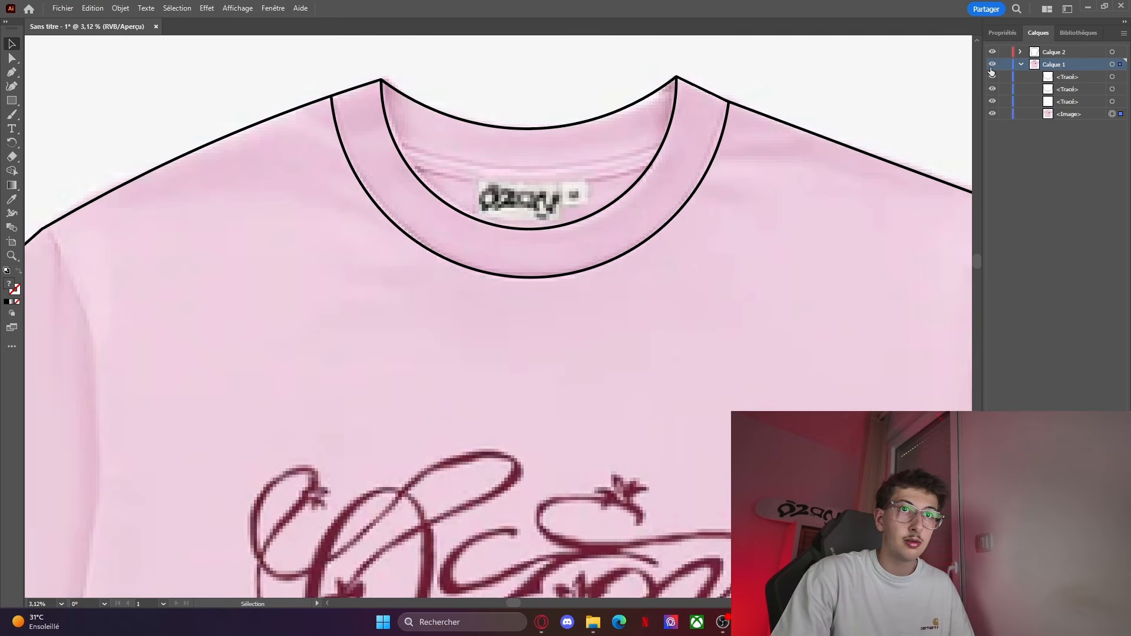
left_click(1068, 73)
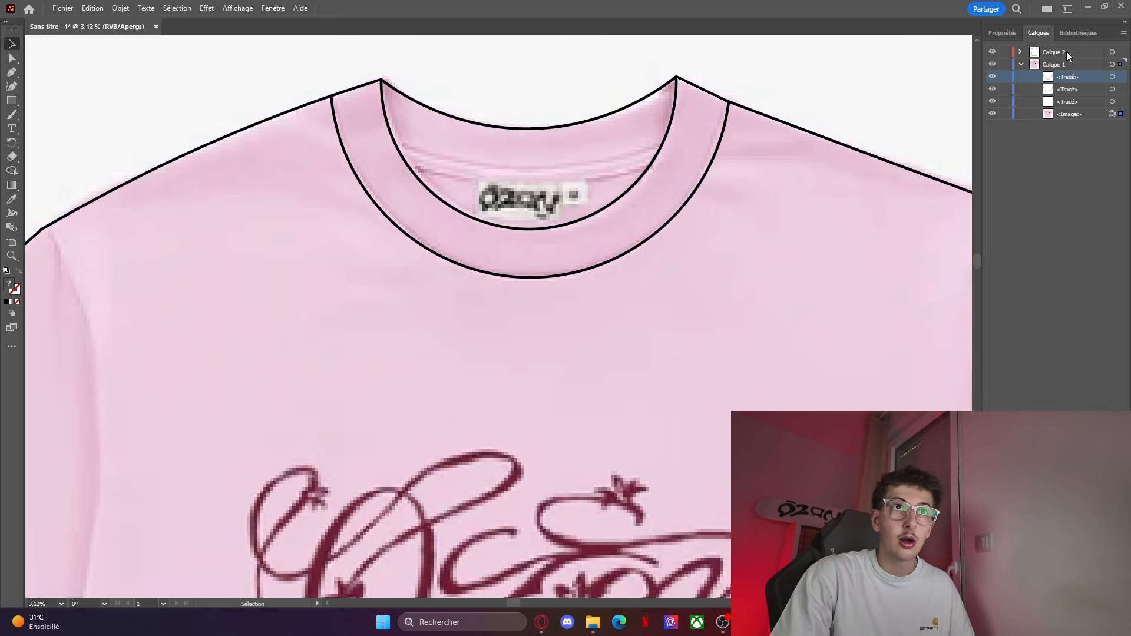
left_click(1067, 52)
left_click(1071, 78)
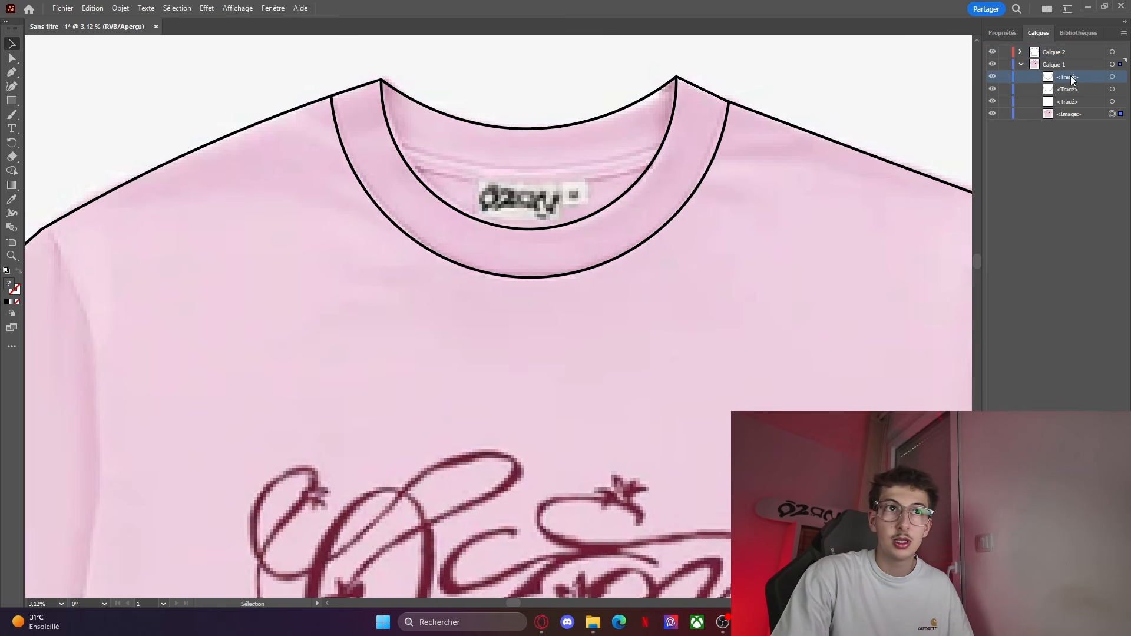
left_click(1042, 53)
left_click(1076, 76)
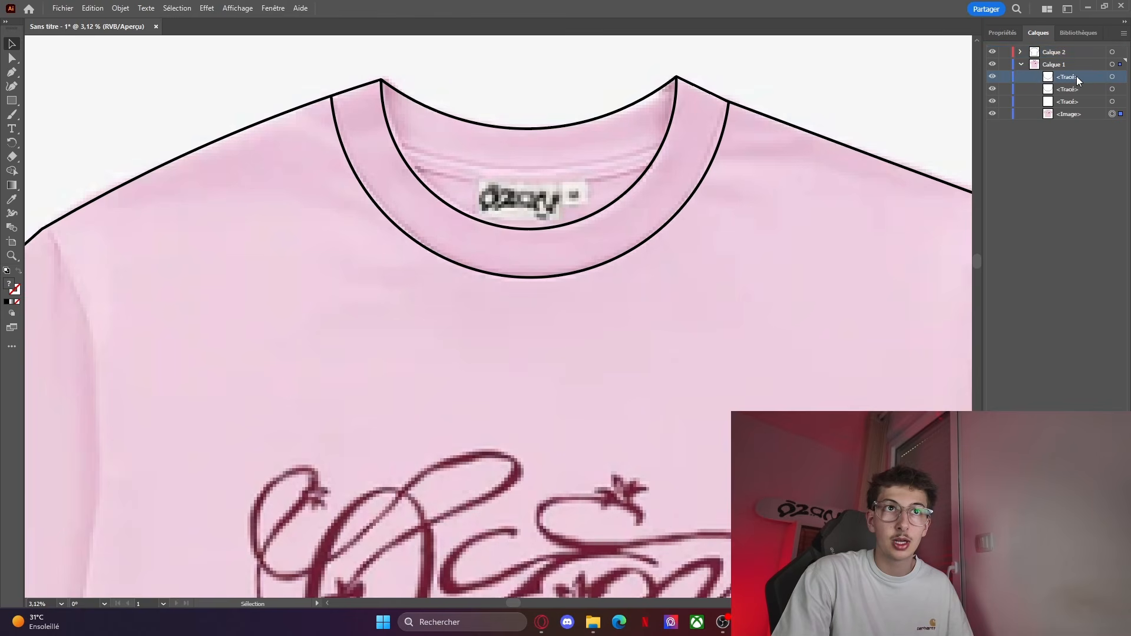
key("Delete")
left_click(1073, 77)
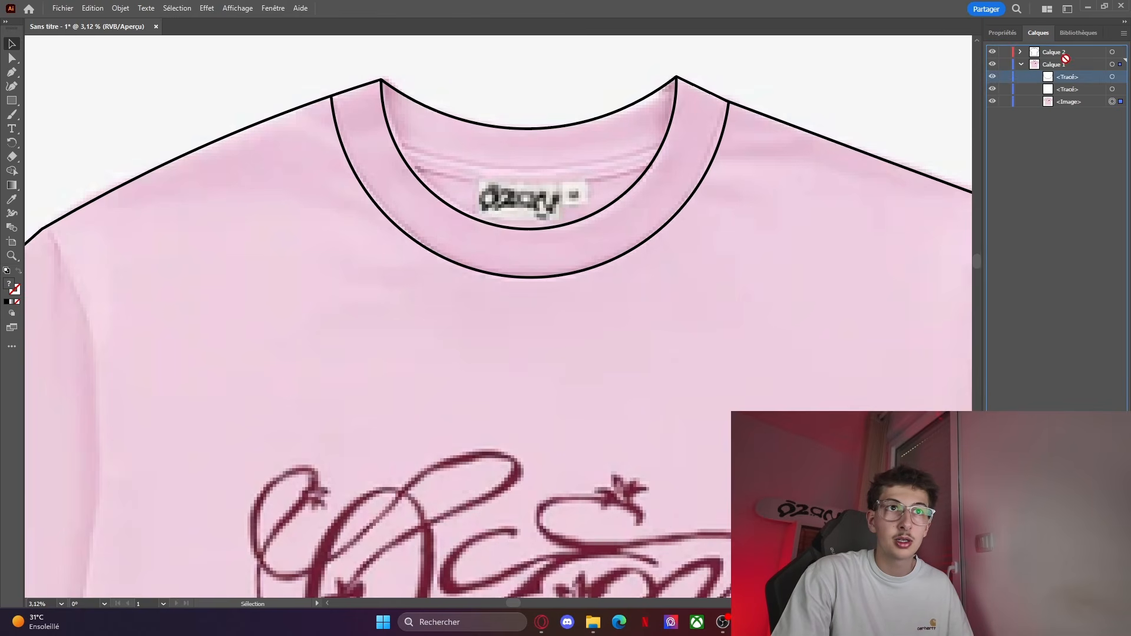
key("Delete")
left_click(1066, 77)
key("Delete")
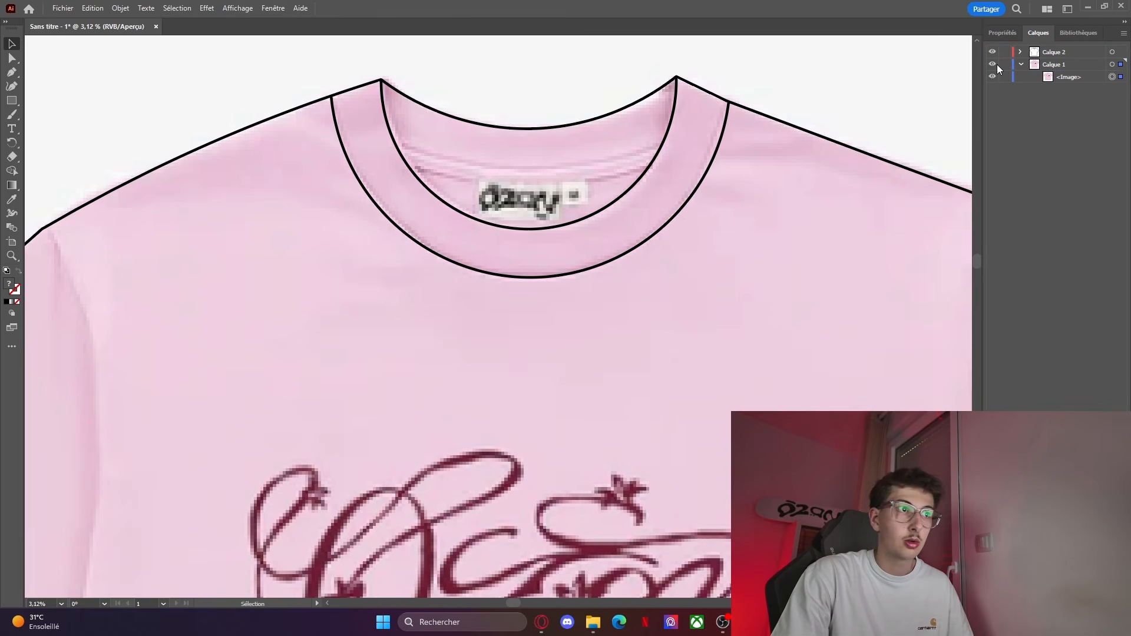
Step: Hide Calque 1 to check the traced outline without the photo, and show the layer again
left_click(994, 64)
scroll(787, 195, "down", 4)
scroll(220, 201, "up", 3)
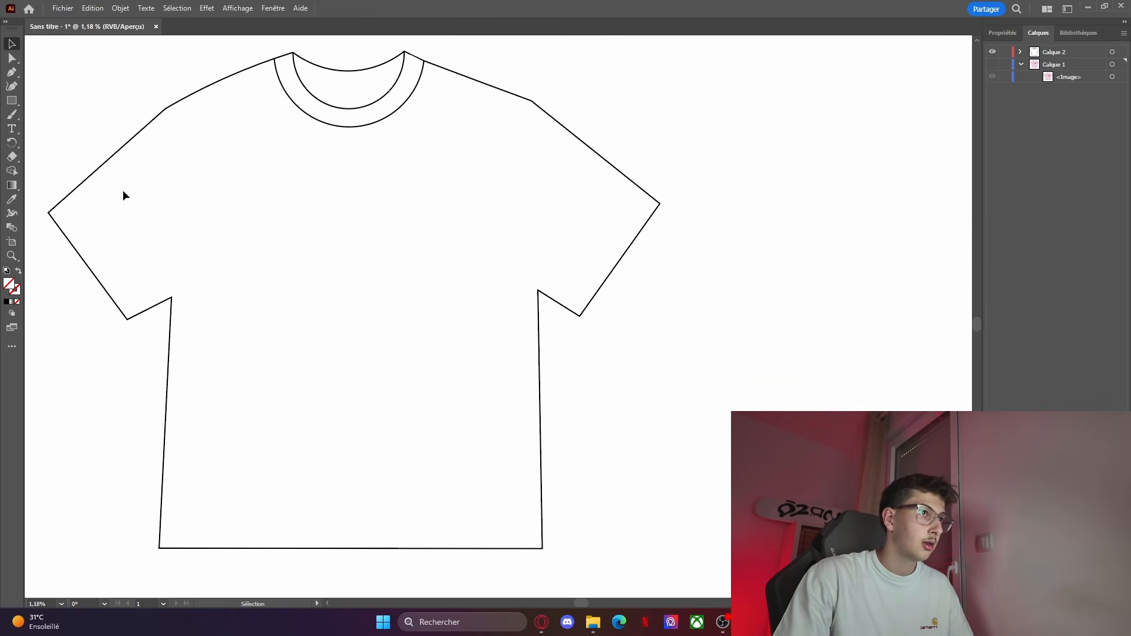
scroll(196, 166, "up", 2)
scroll(334, 194, "up", 2)
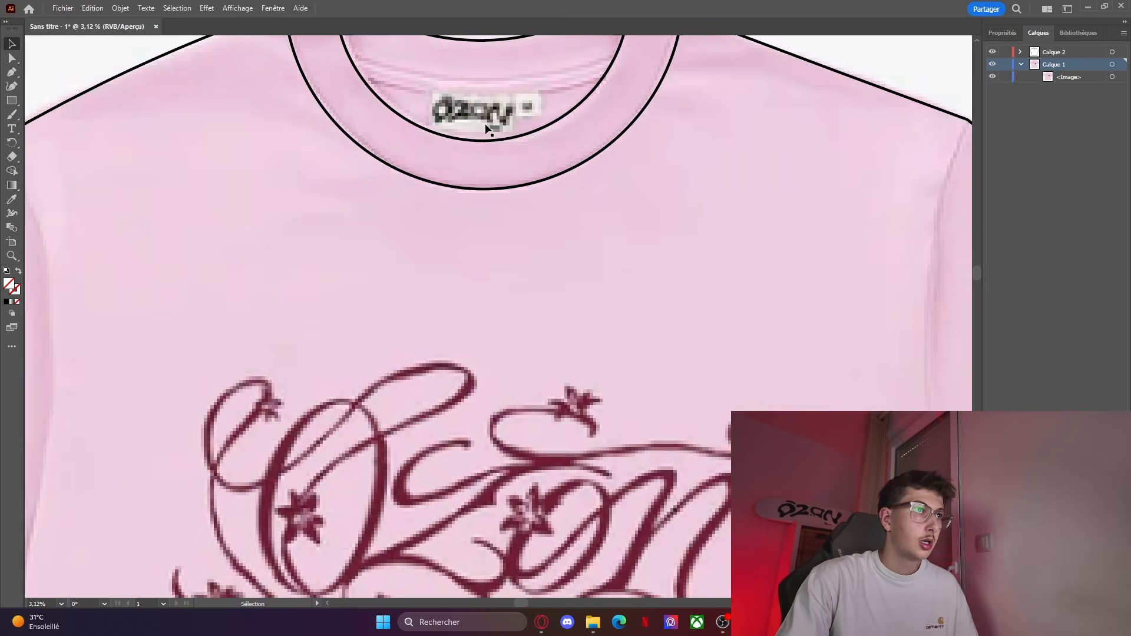
Step: Draw a shallow three-point Pen path along the inside back neck seam between the inner collar's two sides, with a 100 pt stroke
scroll(498, 316, "up", 2)
left_click(12, 73)
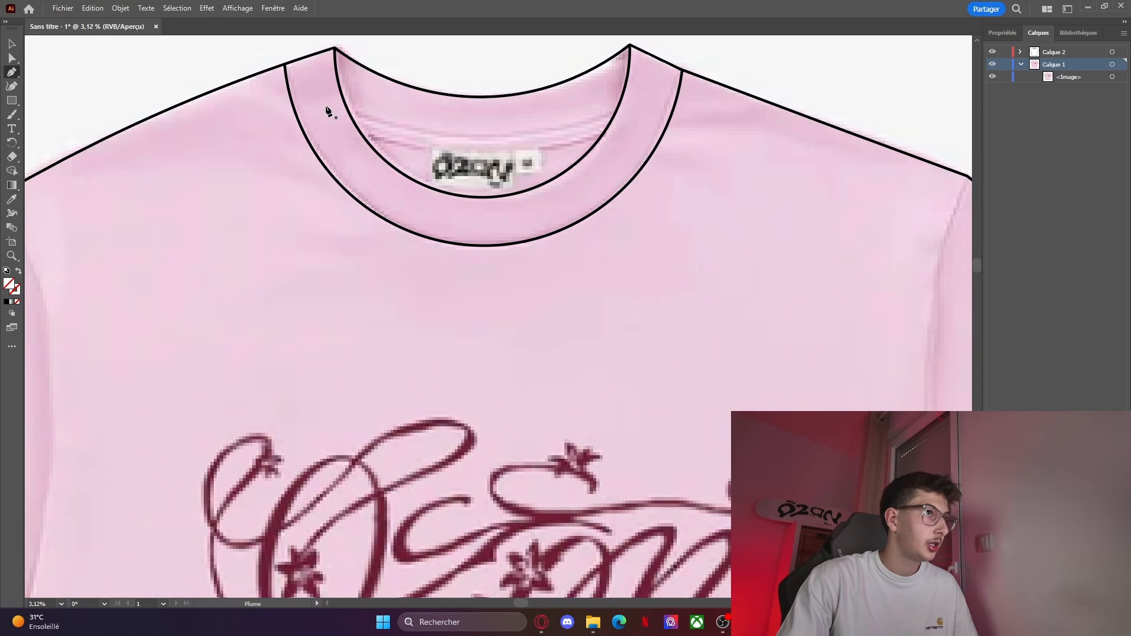
left_click(350, 111)
left_click(481, 135)
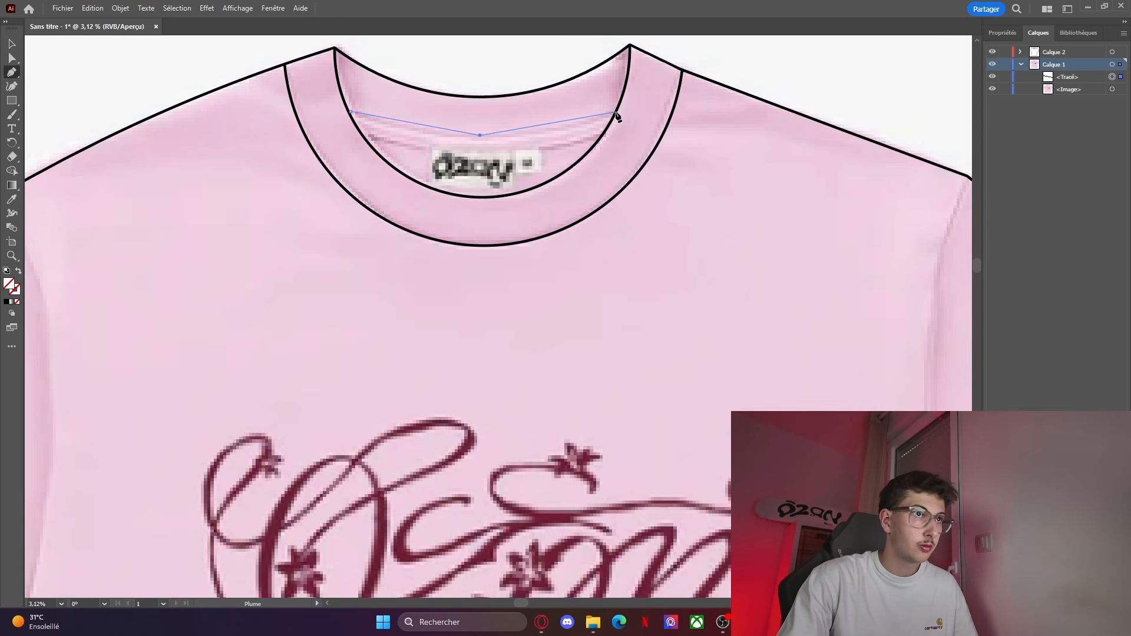
left_click(616, 112)
Step: Curve the back neck seam path at its middle point with the Curvature tool and lower that point slightly
left_click(12, 86)
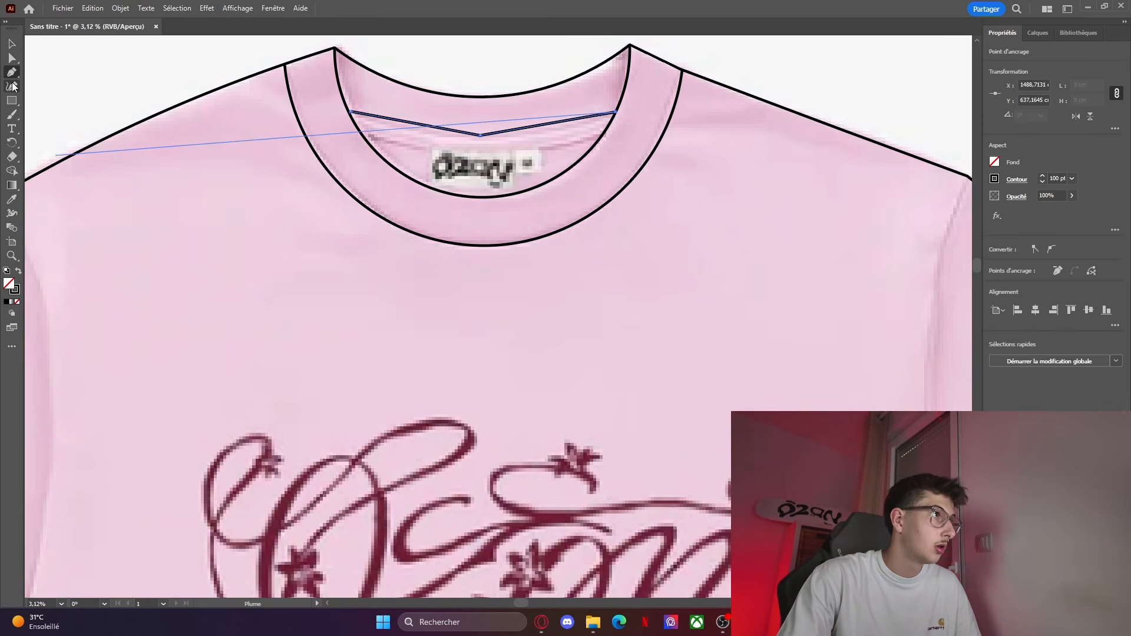
double_click(481, 134)
left_click_drag(481, 136, 479, 139)
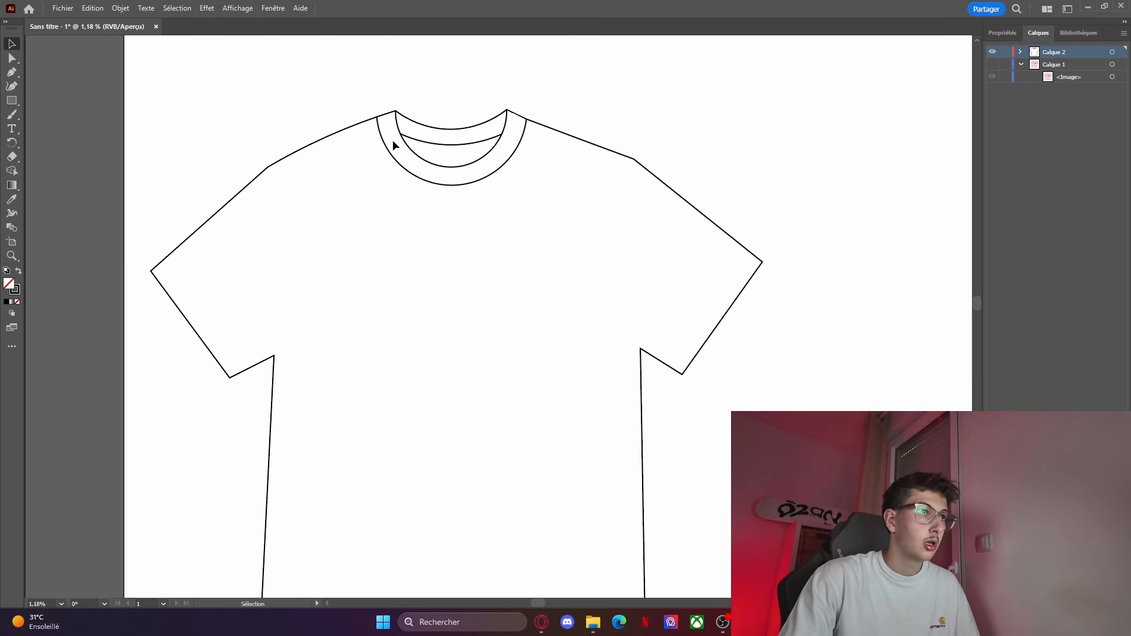
Step: Compare the traced T-shirt with and without the photo in Calque 1, and examine the sleeve seams
scroll(388, 132, "up", 3)
left_click(992, 64)
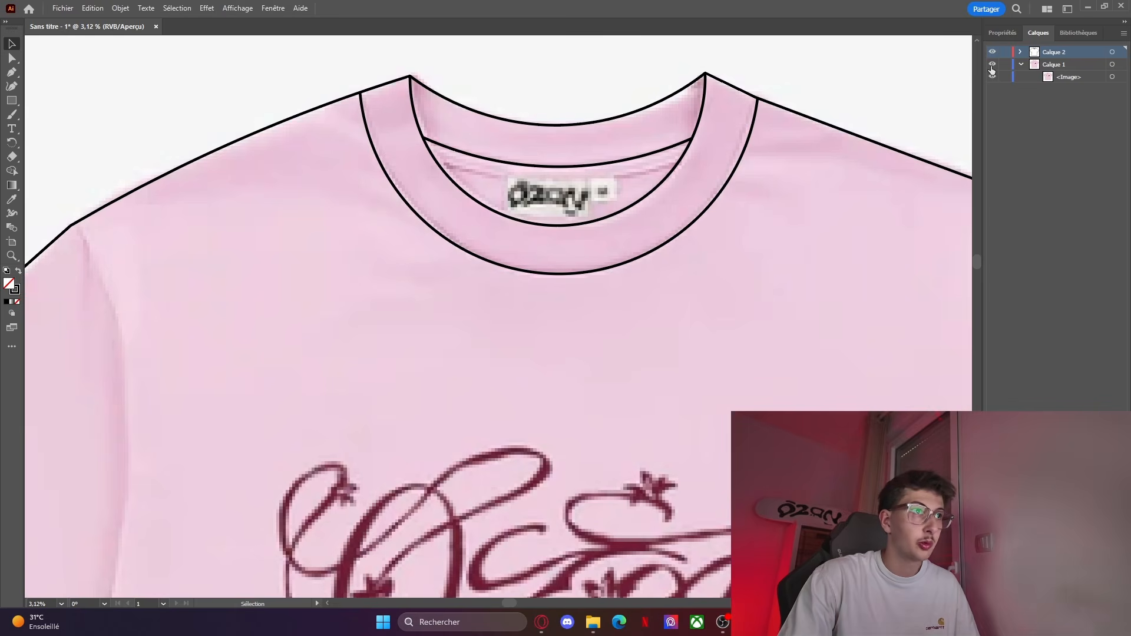
left_click(992, 64)
scroll(772, 187, "down", 5)
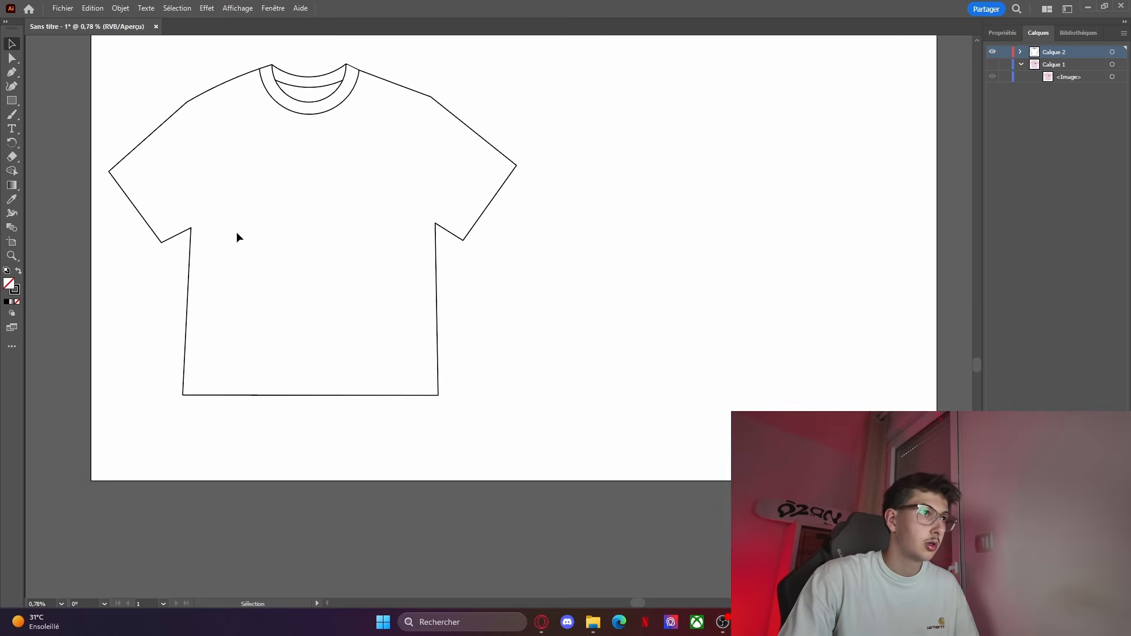
scroll(359, 326, "up", 2)
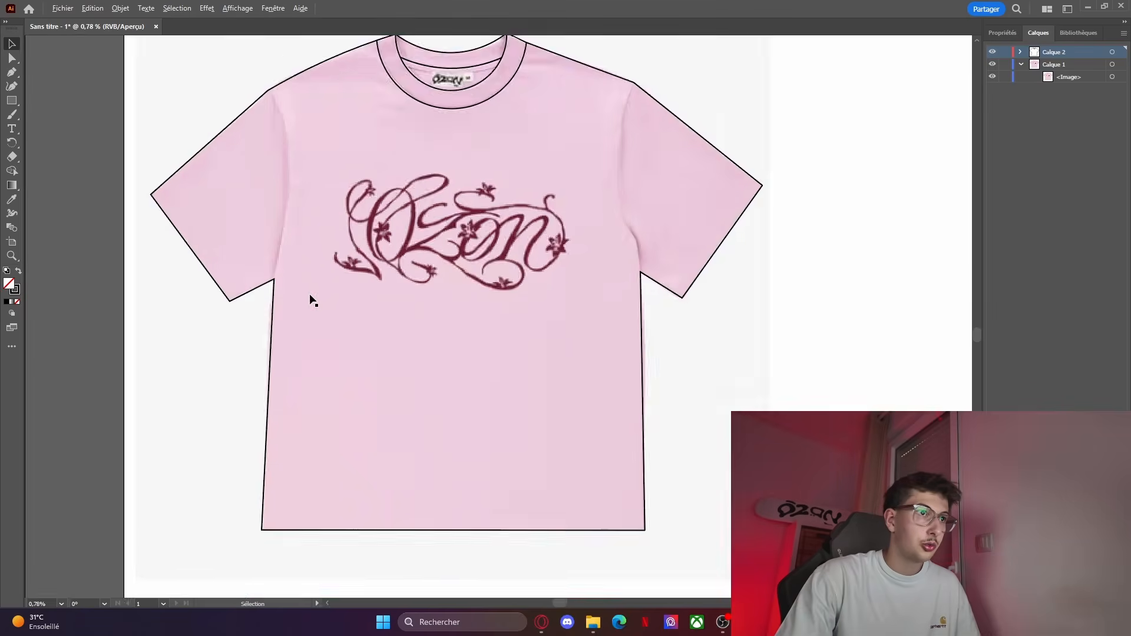
scroll(311, 300, "up", 1)
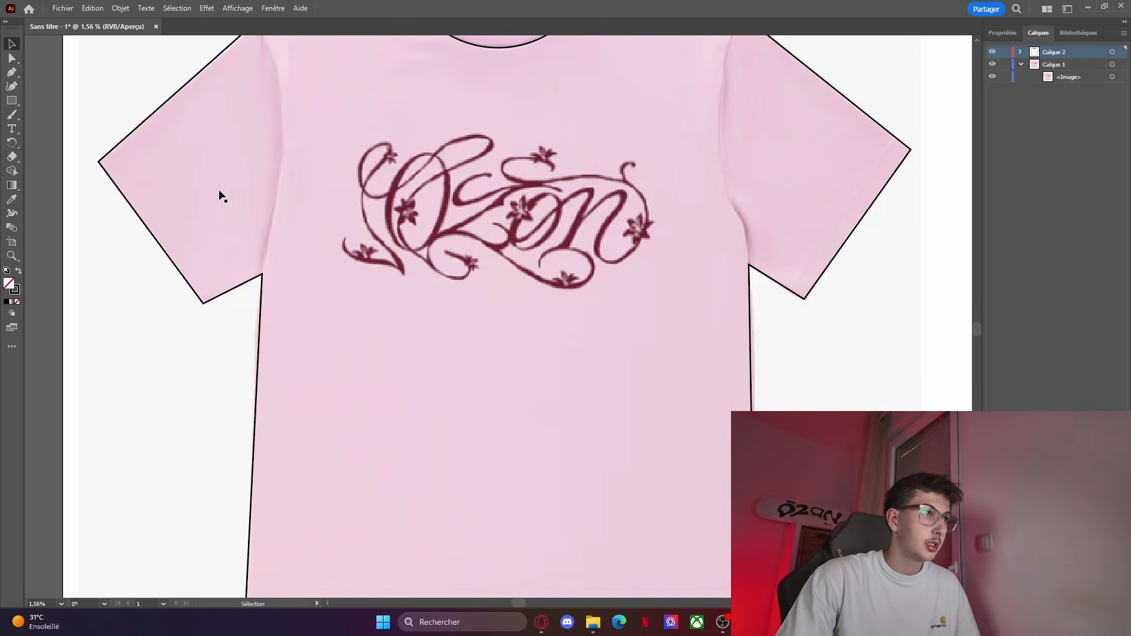
scroll(265, 103, "up", 2)
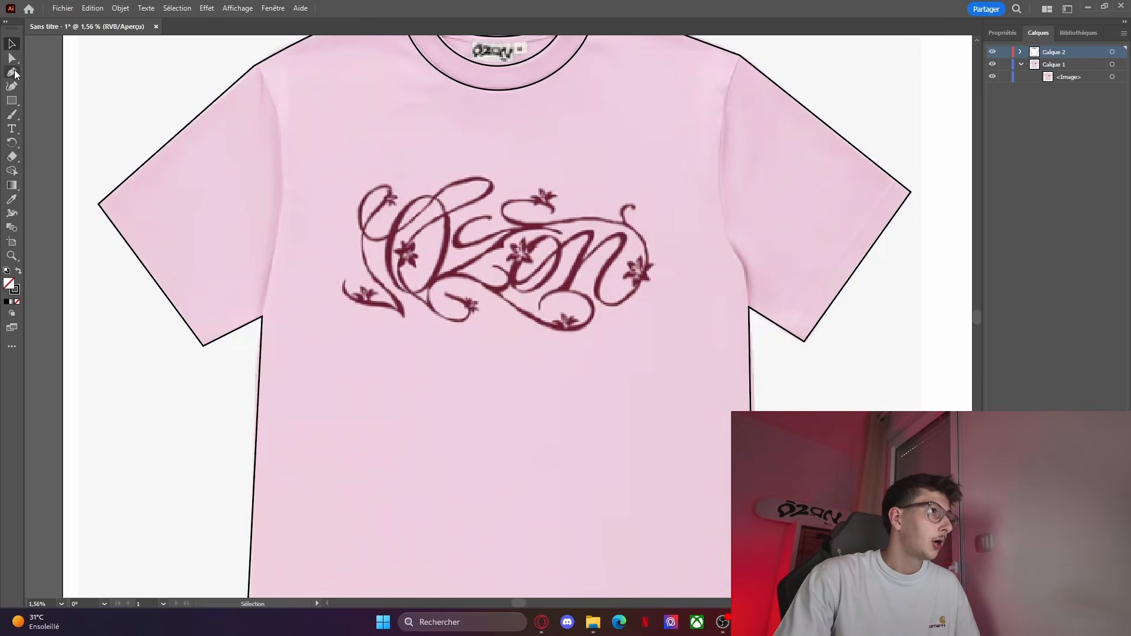
scroll(742, 284, "up", 2)
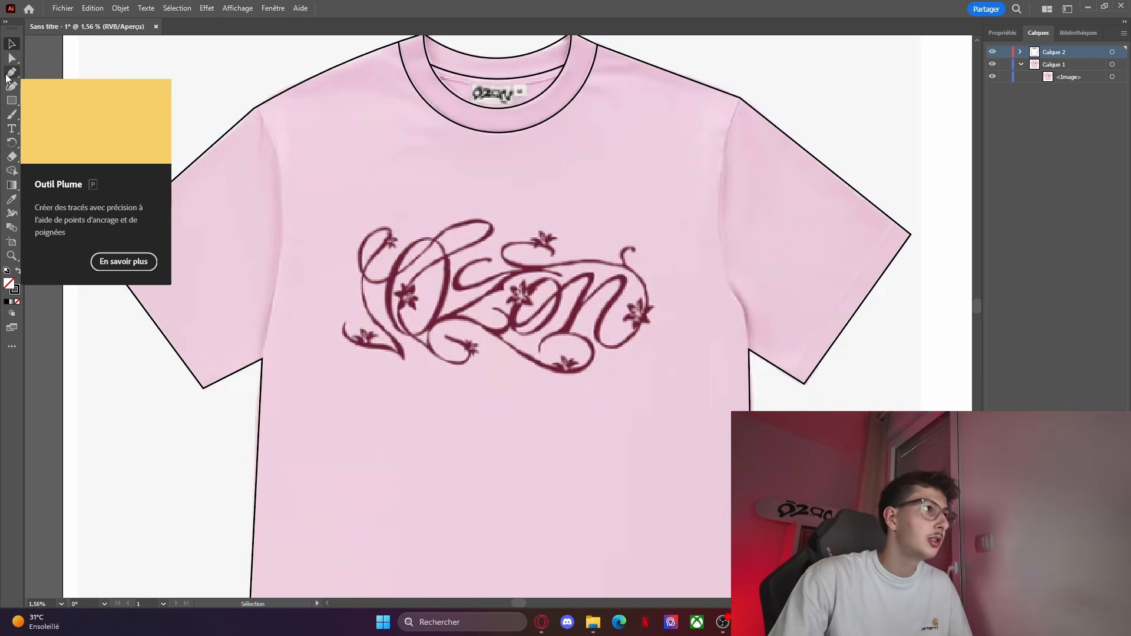
Step: Draw a straight Pen path from the left-hand sleeve's shoulder corner to its armpit, and switch to the Curvature tool
key("p")
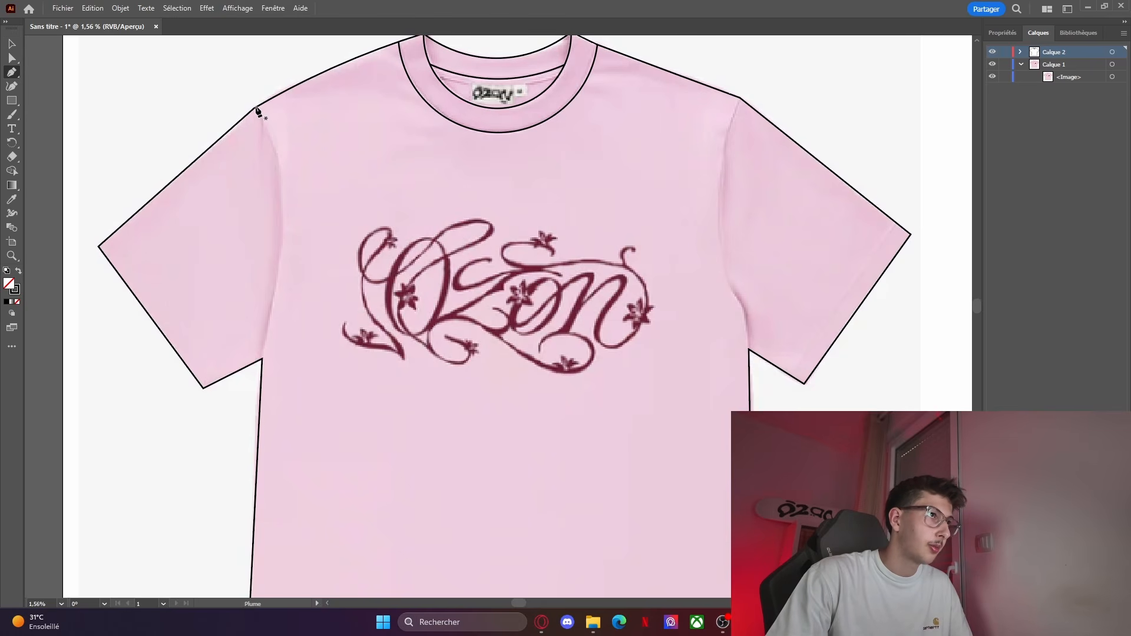
scroll(248, 102, "up", 3)
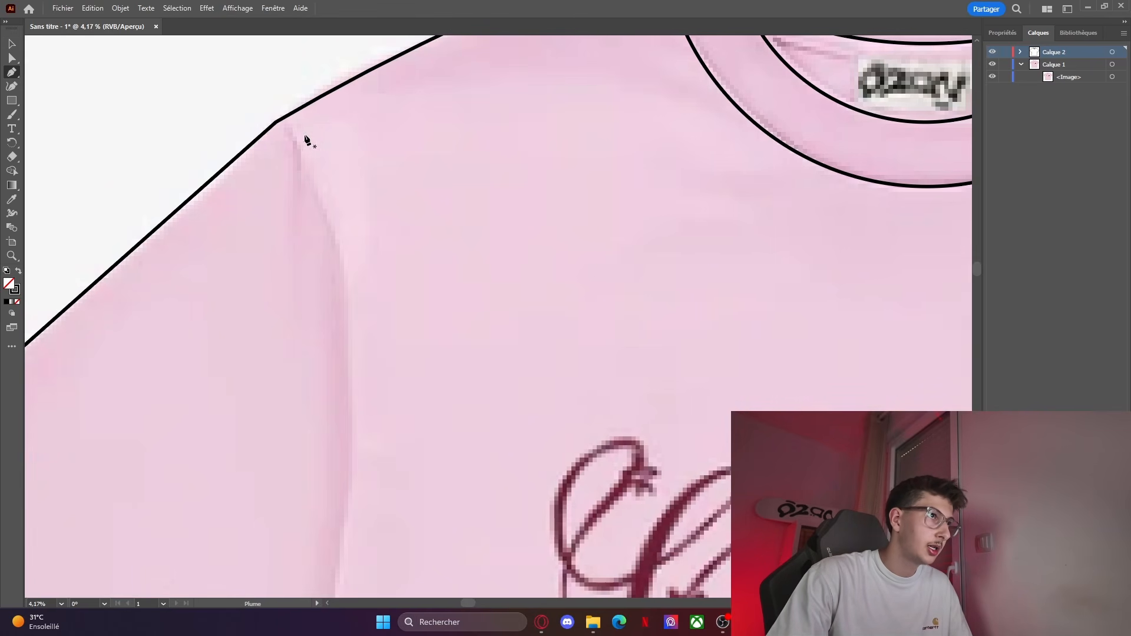
left_click(276, 122)
scroll(312, 206, "down", 7)
scroll(333, 353, "down", 2)
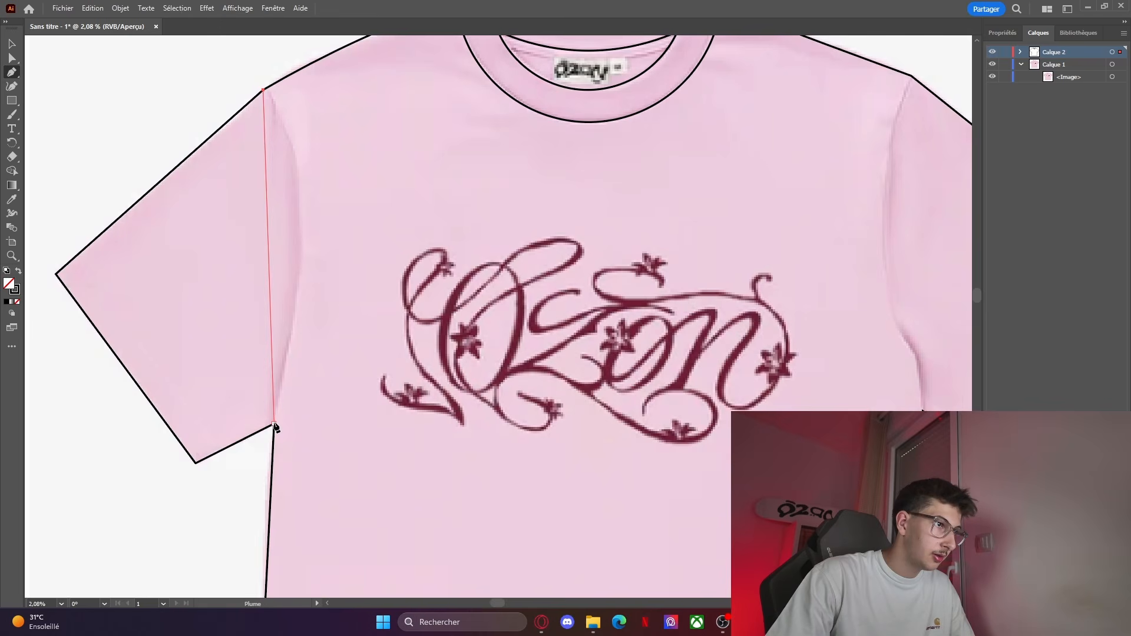
left_click(274, 424)
key("shift+grave")
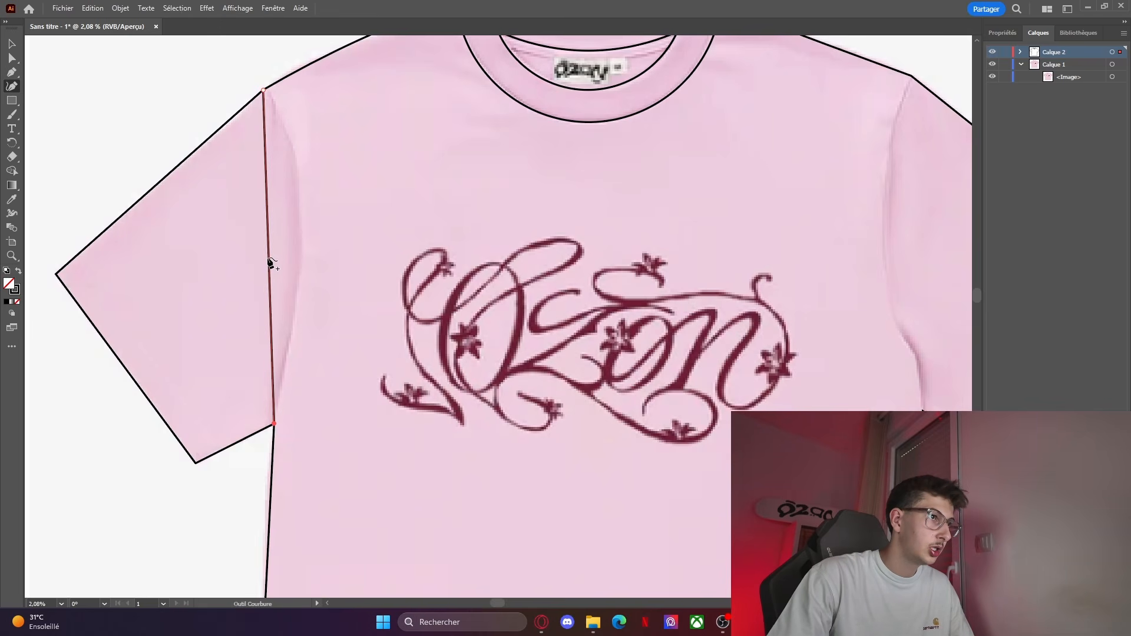
left_click_drag(271, 248, 289, 355)
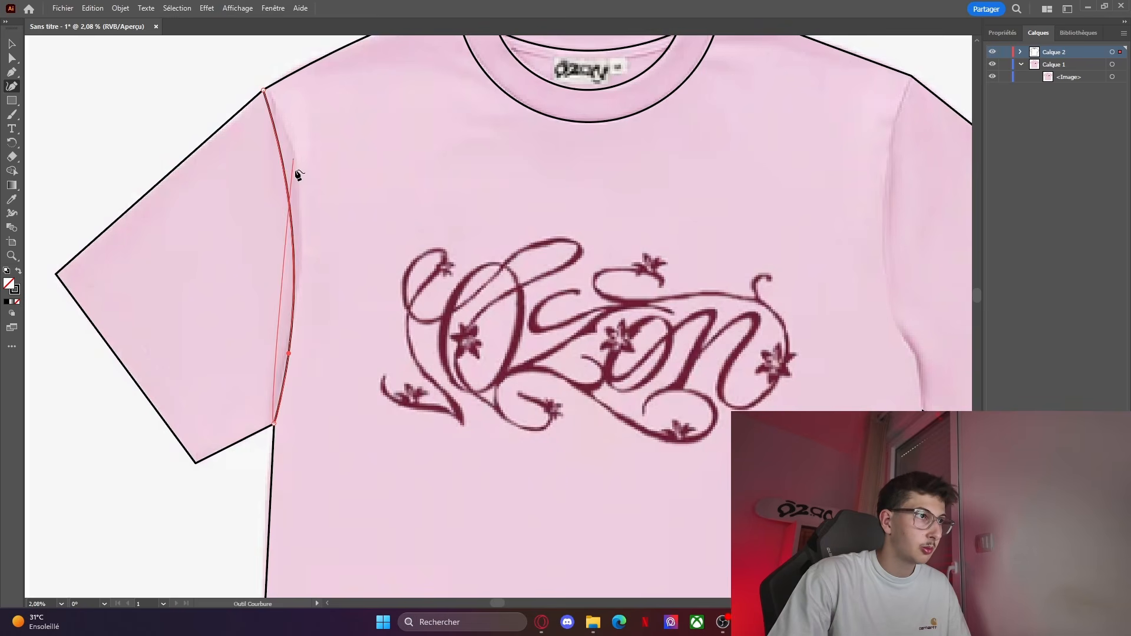
left_click_drag(289, 201, 301, 196)
key("ctrl+z")
key("ctrl+z")
key("ctrl+z")
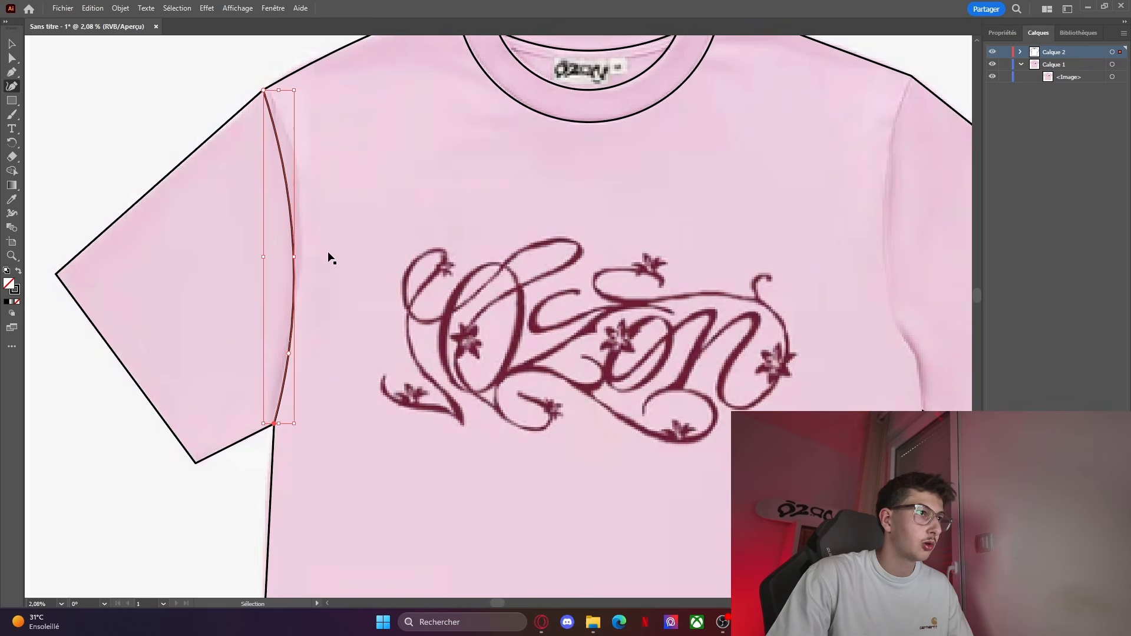
Step: Curve the sleeve seam path toward the chest at its middle to follow the photo's seam, and check it without the photo
left_click_drag(270, 247, 305, 241)
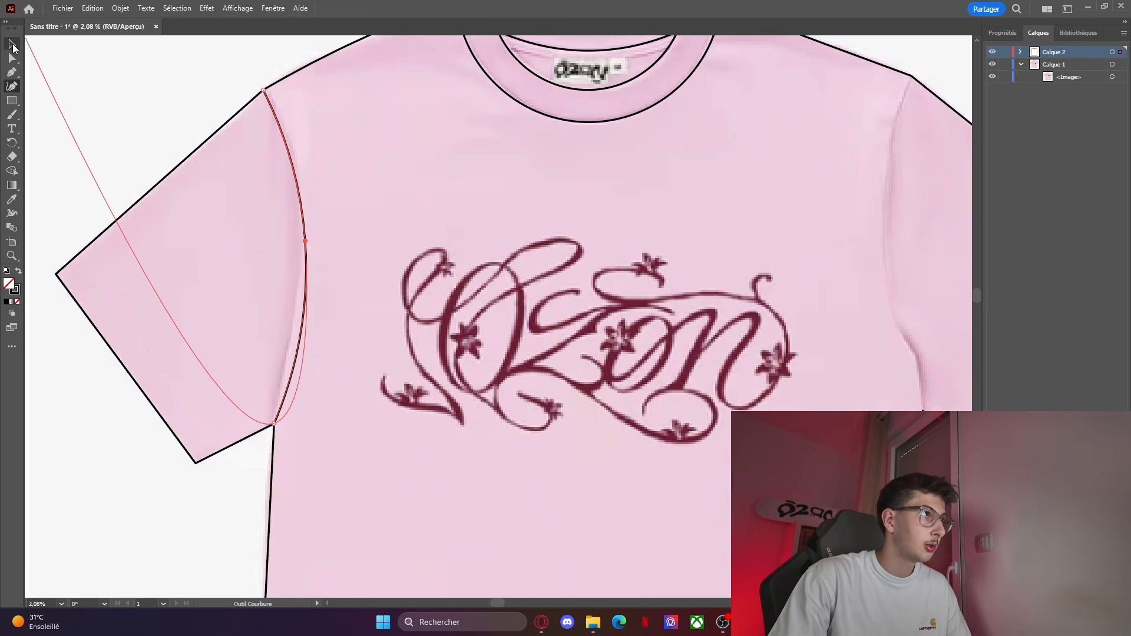
left_click(12, 45)
left_click(101, 103)
scroll(271, 218, "down", 3)
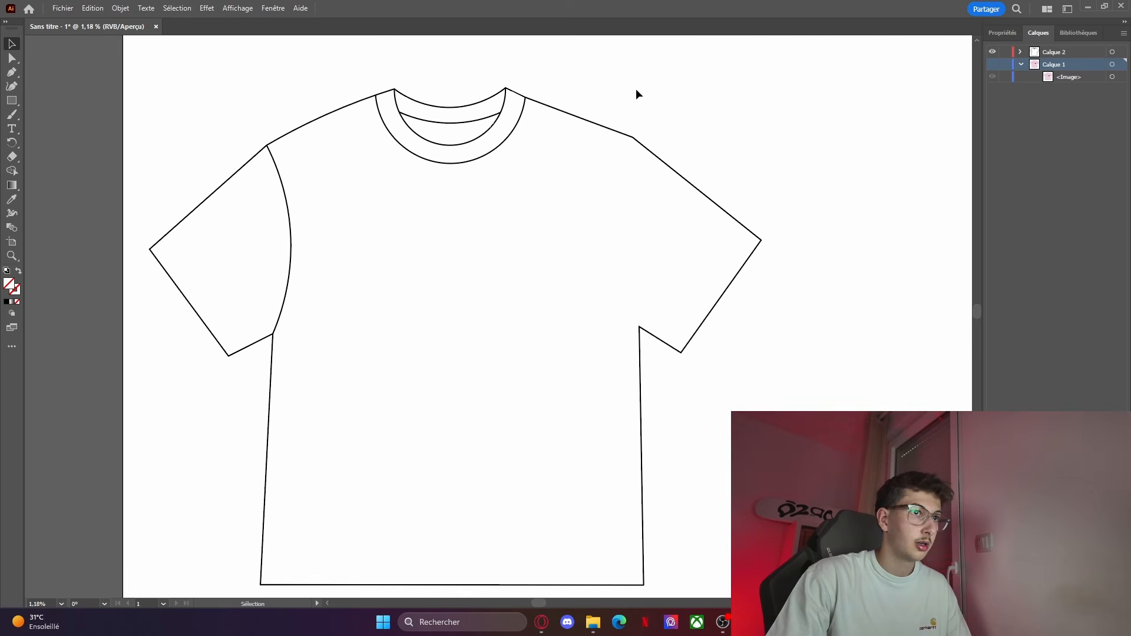
left_click(993, 64)
Step: Duplicate the curved sleeve seam path and flip the copy horizontally
left_click(288, 284)
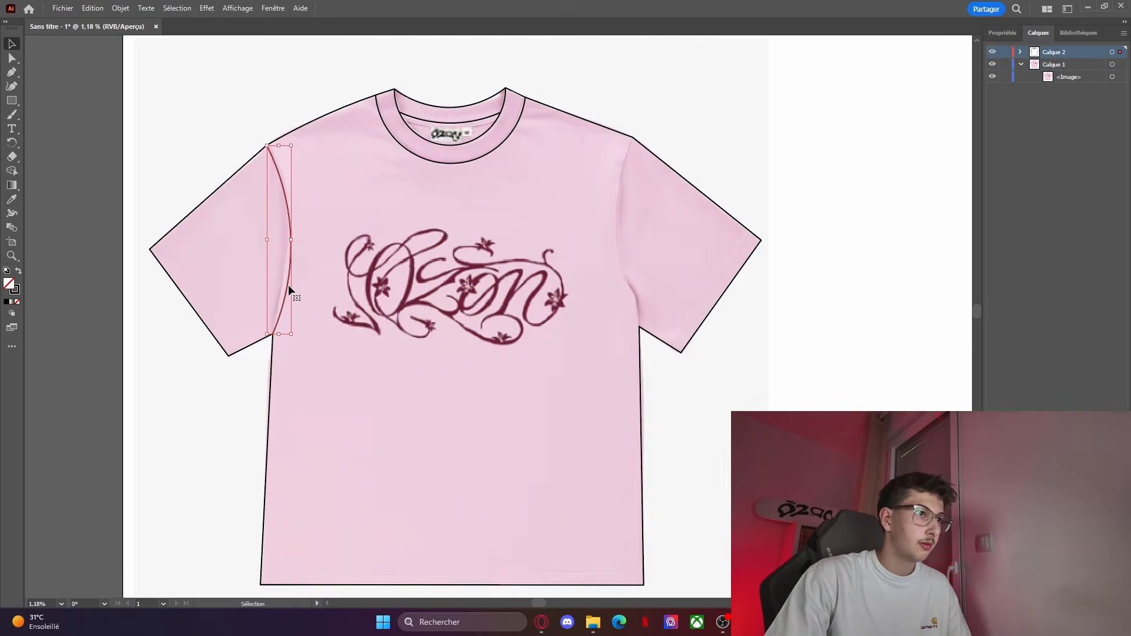
key("a")
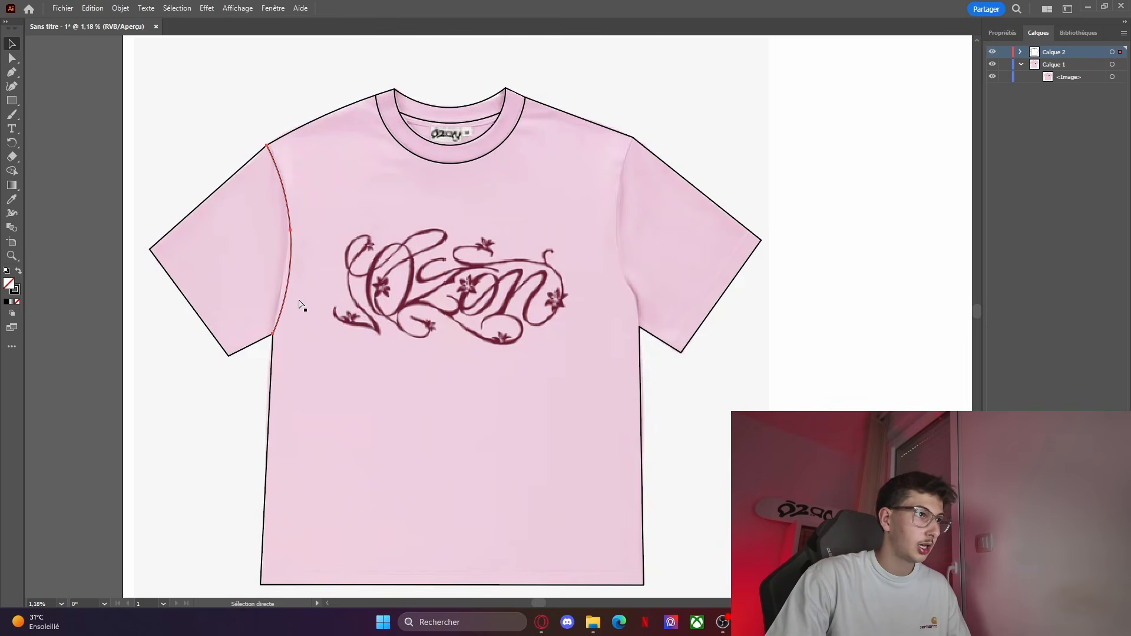
key("v")
key("ctrl+c")
key("ctrl+v")
left_click(1002, 34)
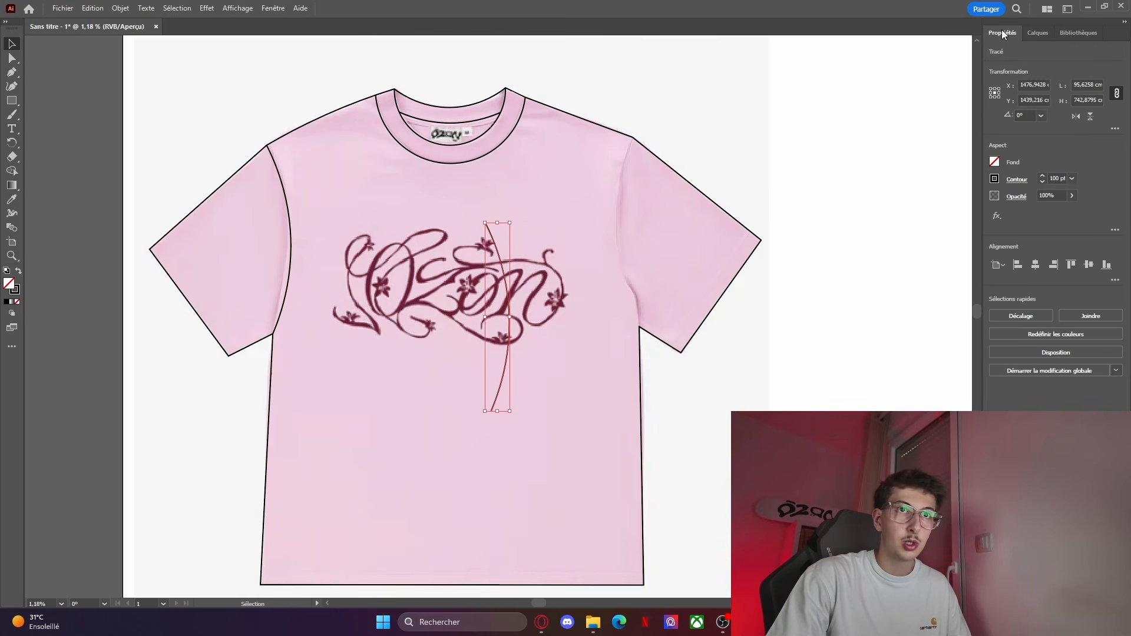
left_click(1077, 122)
Step: Place the flipped seam's lower end on the opposite sleeve's armpit and move its upper end onto the shoulder corner
left_click_drag(491, 377, 625, 290)
scroll(632, 227, "up", 1)
scroll(640, 254, "up", 1)
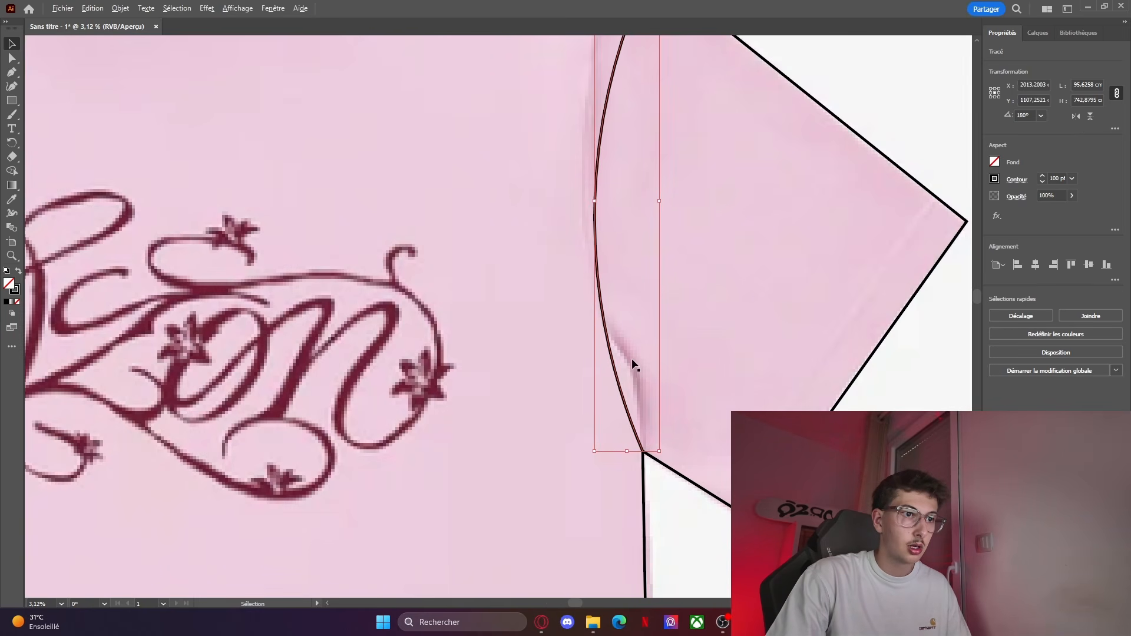
scroll(644, 290, "up", 3)
key("shift+grave")
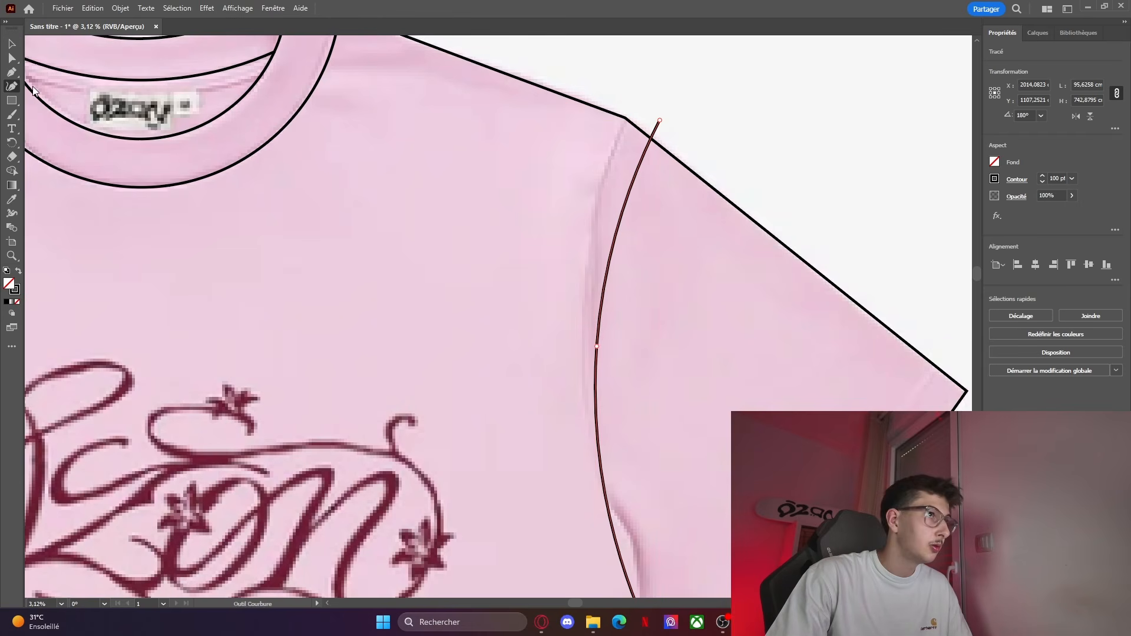
left_click_drag(659, 121, 627, 119)
scroll(626, 121, "down", 1)
left_click(16, 47)
left_click(376, 179)
Step: Hide Calque 1 and check the complete T-shirt outline without the photo
scroll(377, 179, "down", 2)
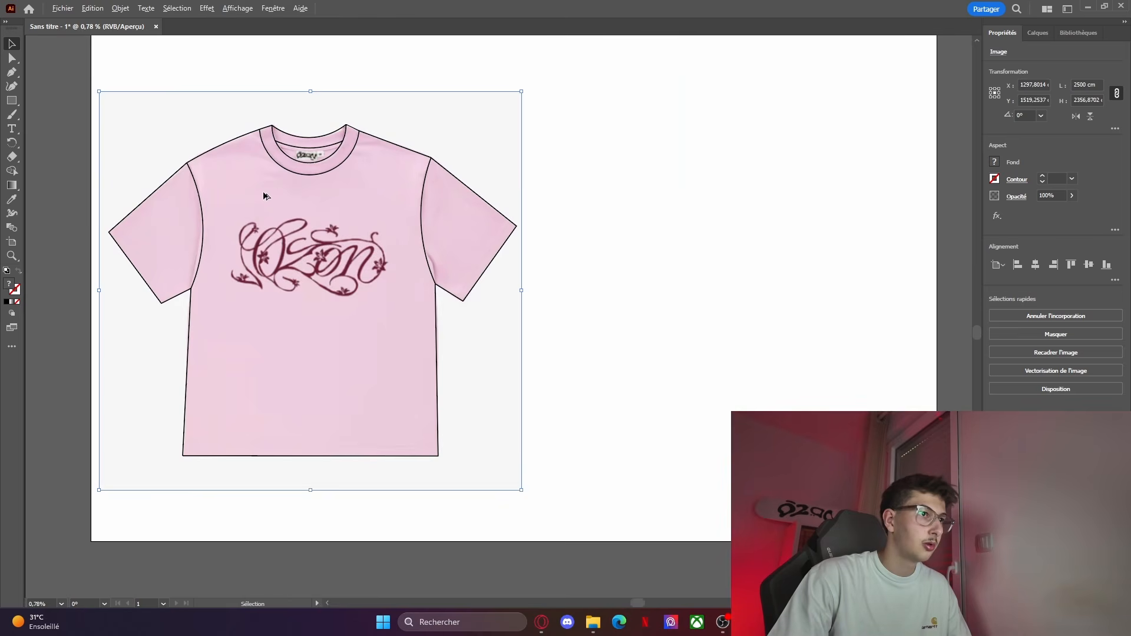
left_click(1037, 32)
left_click(992, 64)
scroll(73, 327, "up", 1)
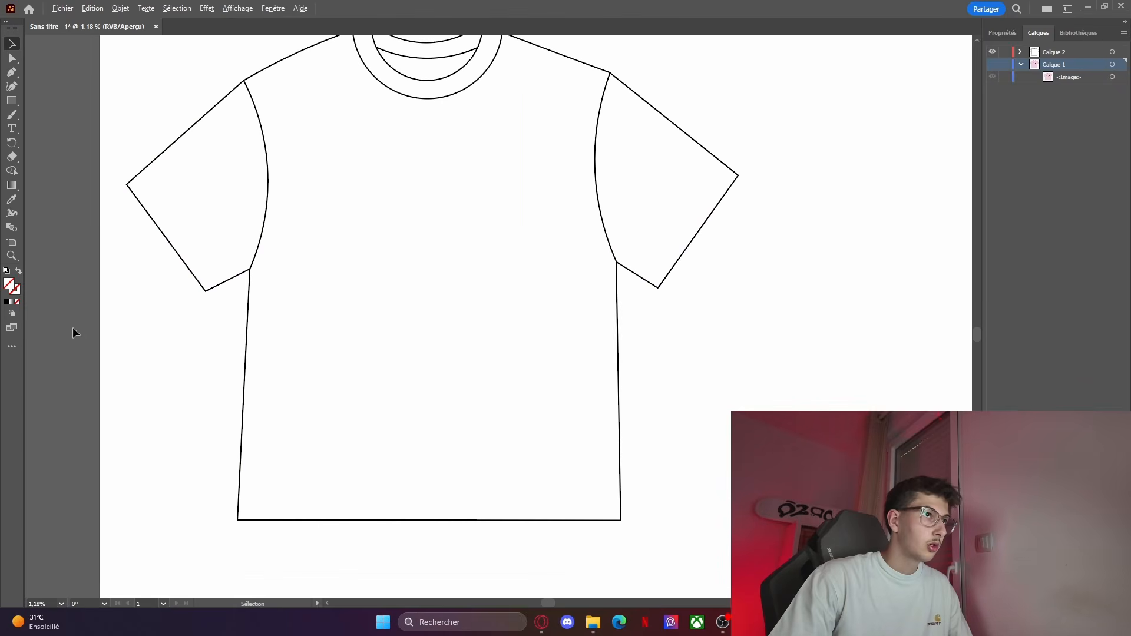
scroll(73, 327, "up", 1)
scroll(88, 317, "down", 1)
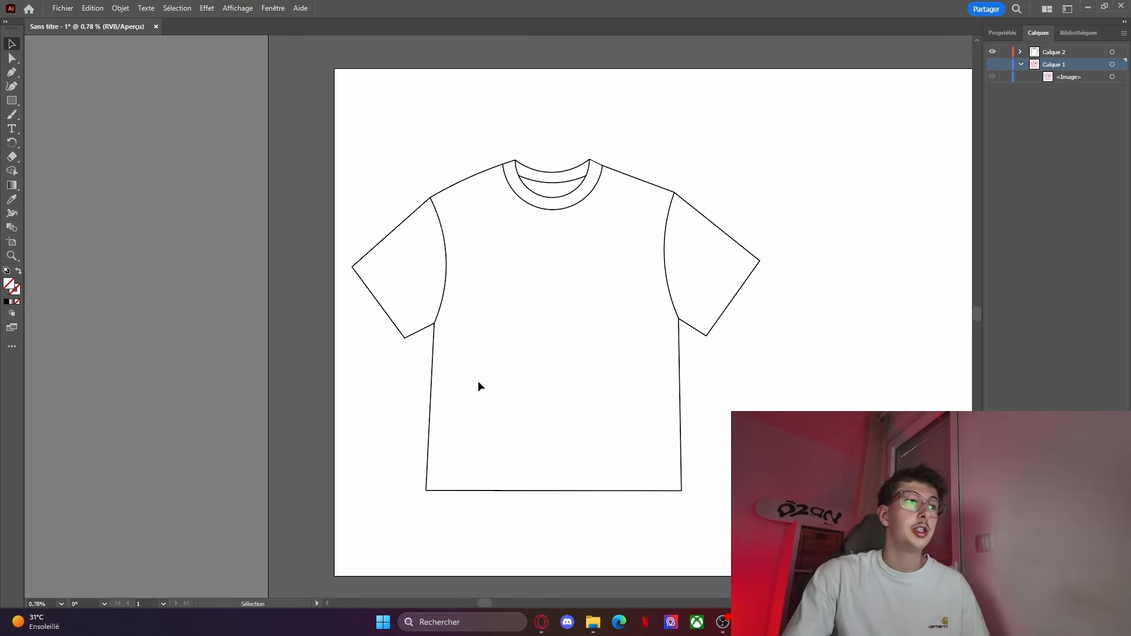
scroll(477, 386, "down", 1)
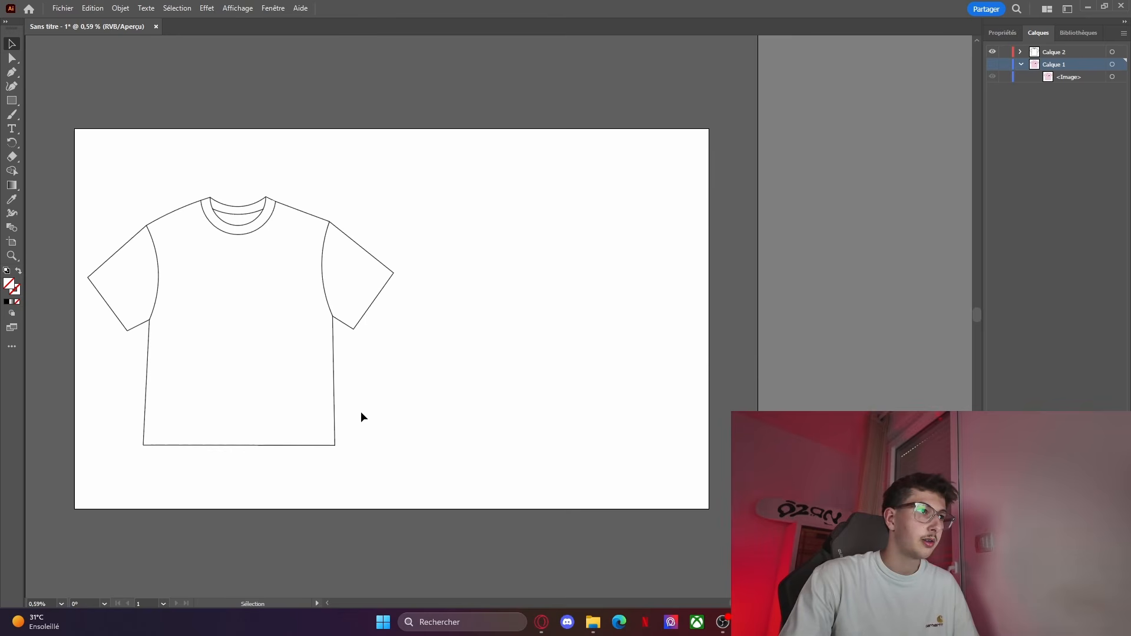
Step: Duplicate the whole T-shirt outline and arrange both shirts side by side on the artboard, each scaled to 2100 cm wide
left_click_drag(436, 472, 70, 179)
left_click(570, 295)
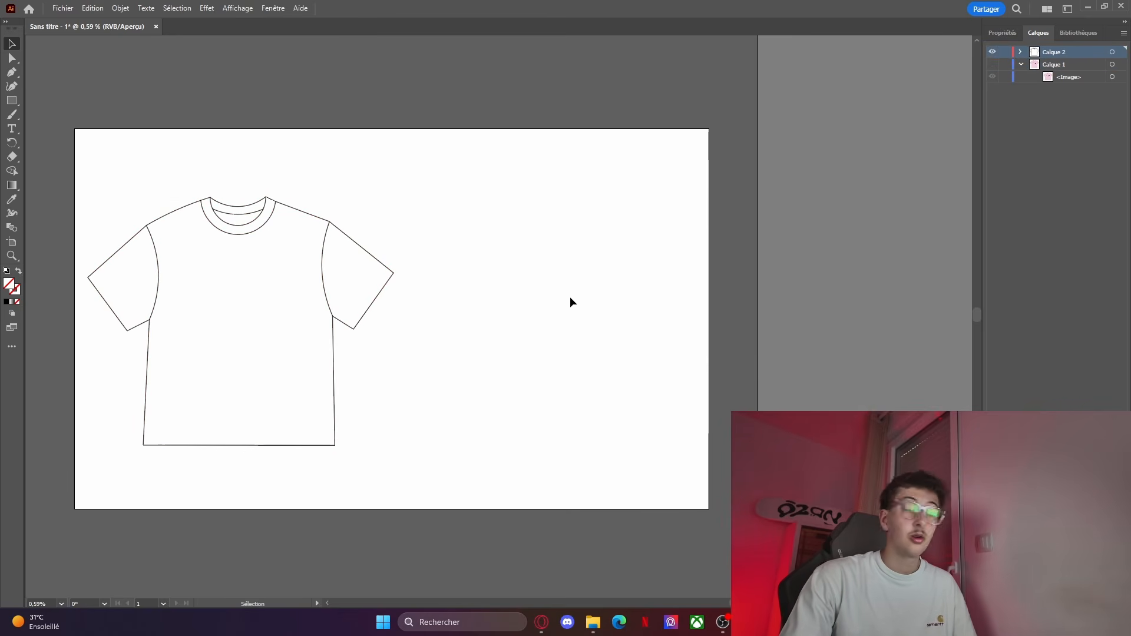
left_click_drag(571, 296, 459, 483)
left_click(86, 160)
left_click_drag(479, 458, 150, 137)
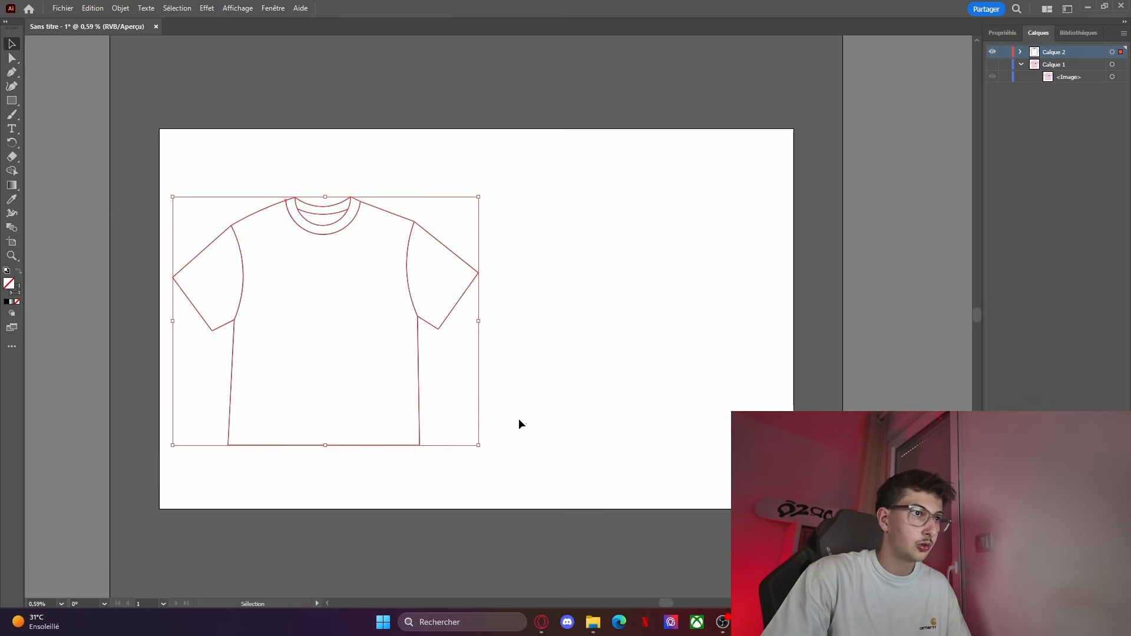
key("ctrl+c")
key("ctrl+v")
key("v")
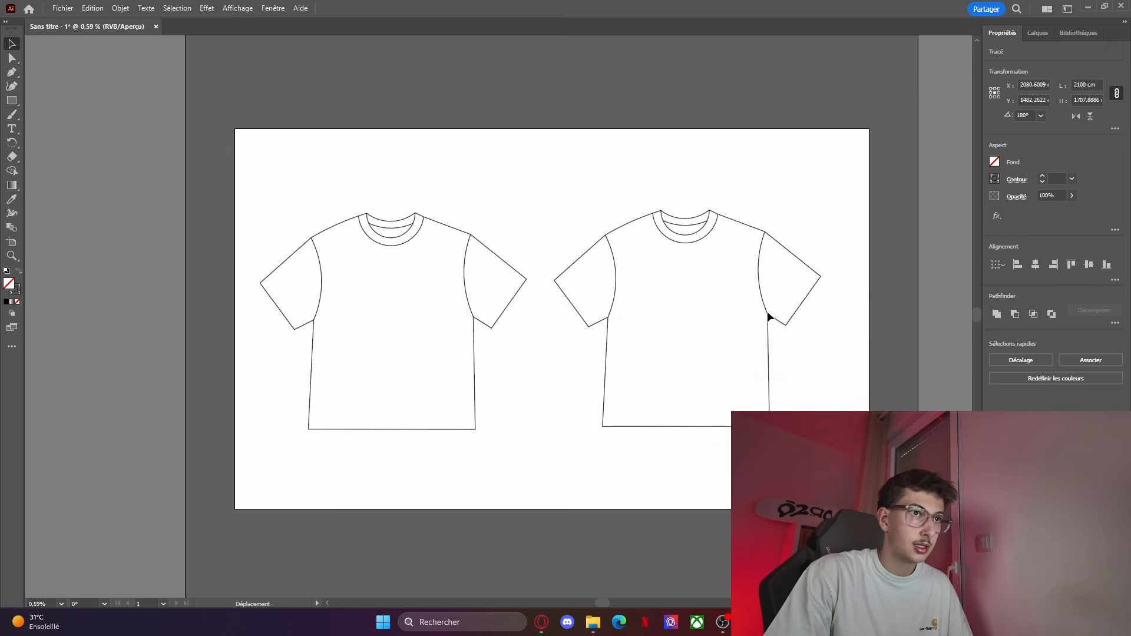
left_click(725, 360)
left_click(675, 514)
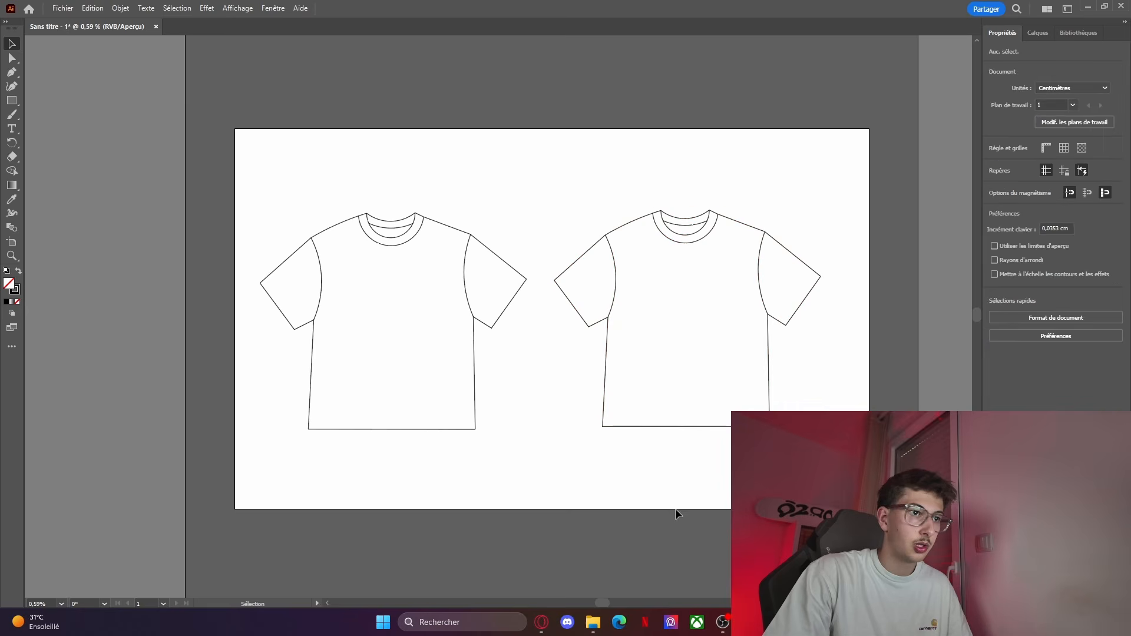
Step: Delete the outer collar curve, the inner collar curve and the inside neck seam from the second T-shirt
scroll(488, 336, "up", 5)
left_click_drag(722, 276, 695, 257)
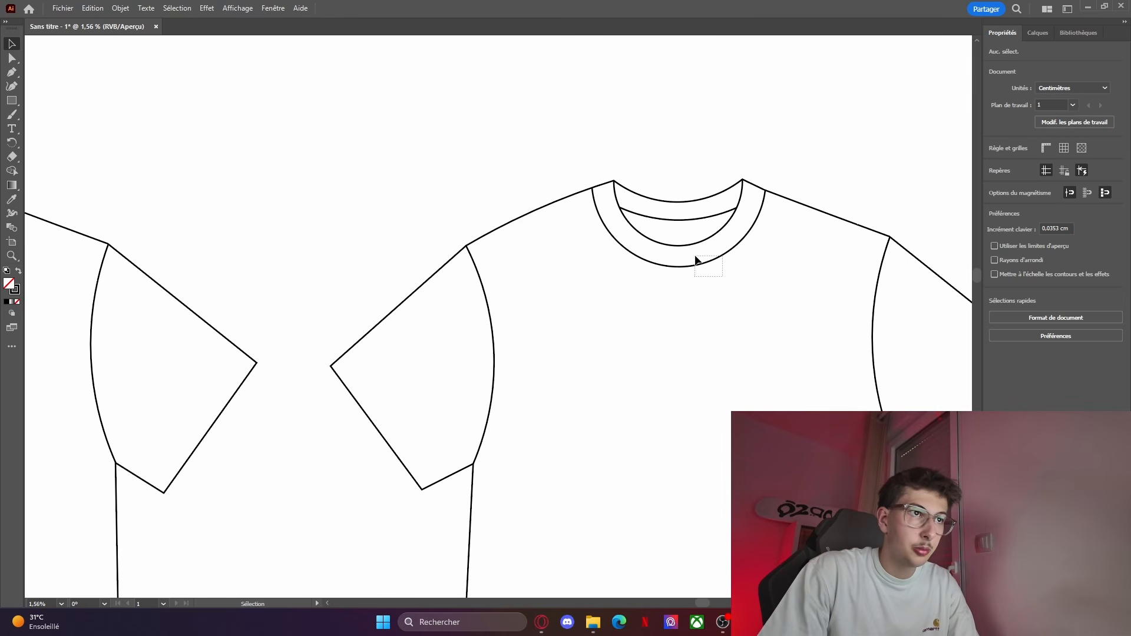
left_click(697, 265)
key("Delete")
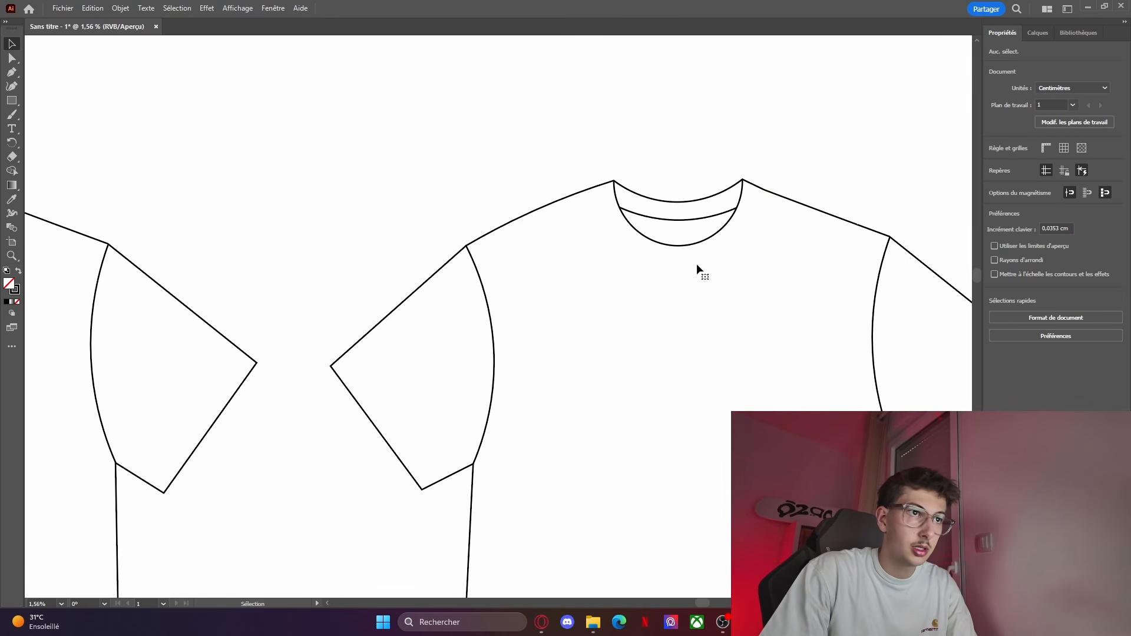
left_click(694, 246)
key("Delete")
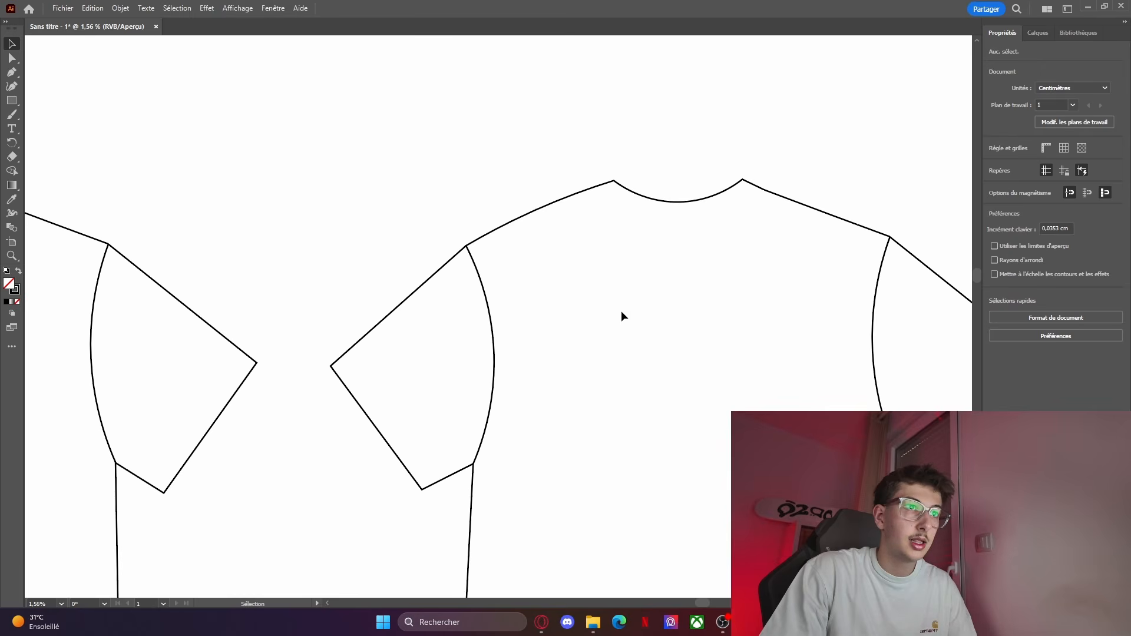
Step: Draw a three-point Pen path below the second T-shirt's neckline, from one shoulder line to the other, with a 100 pt stroke
scroll(620, 295, "down", 2)
scroll(618, 265, "up", 2)
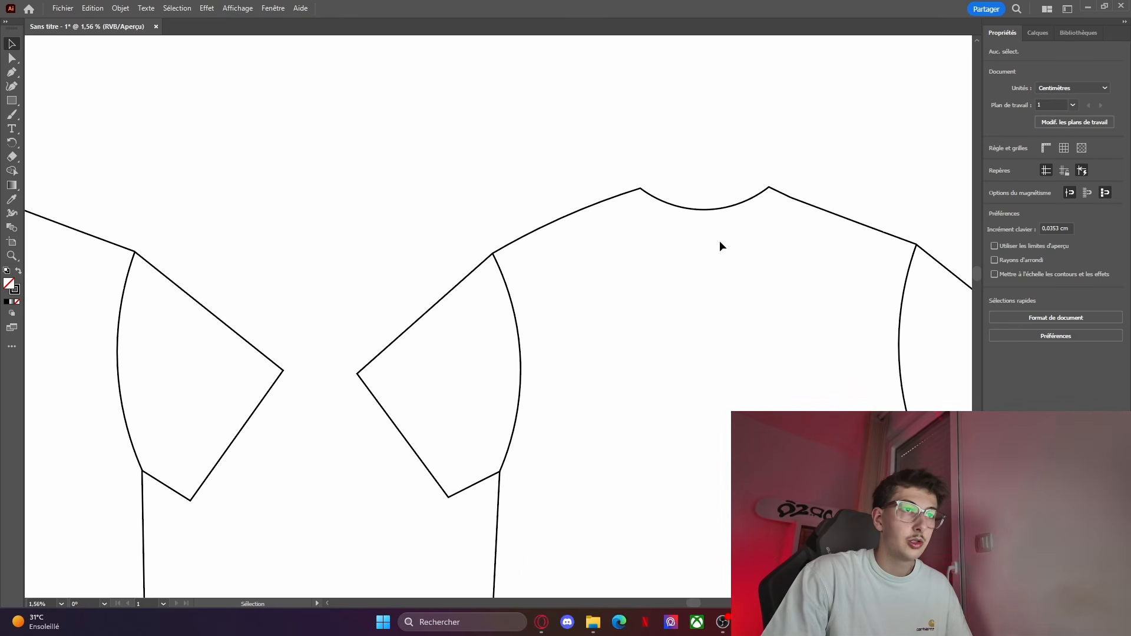
left_click(12, 71)
scroll(669, 190, "up", 1)
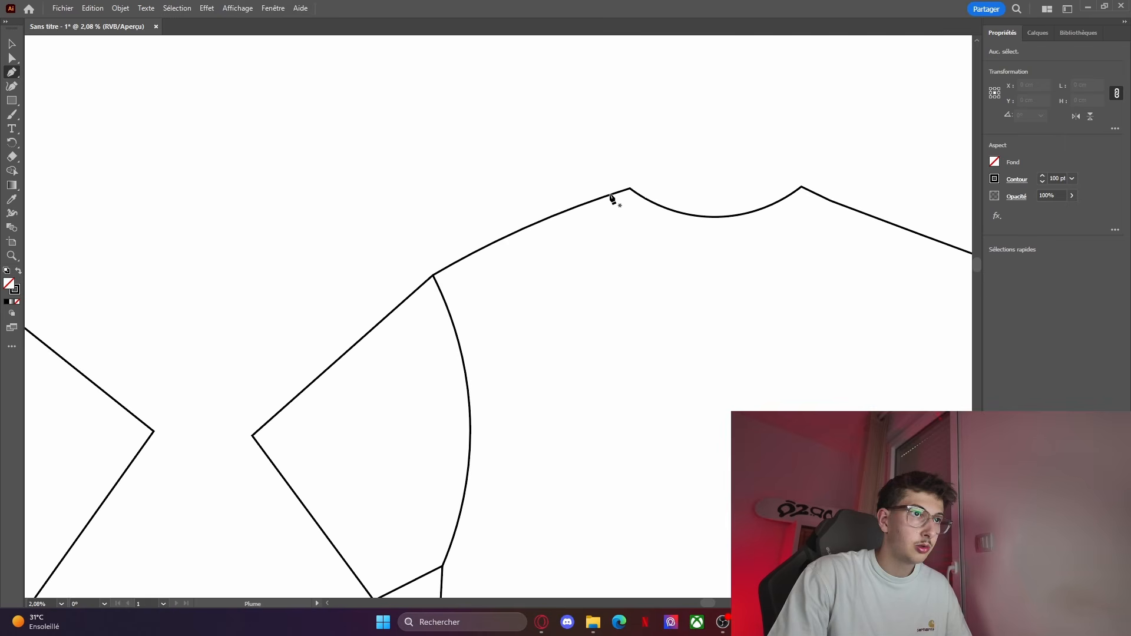
scroll(361, 323, "left", 5)
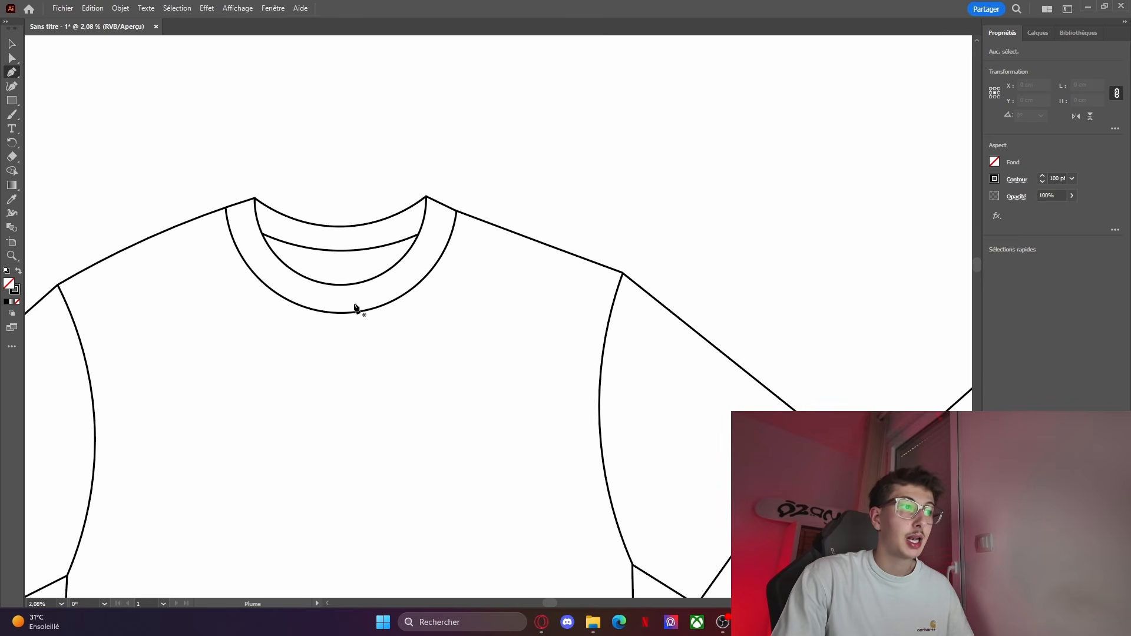
scroll(568, 608, "right", 5)
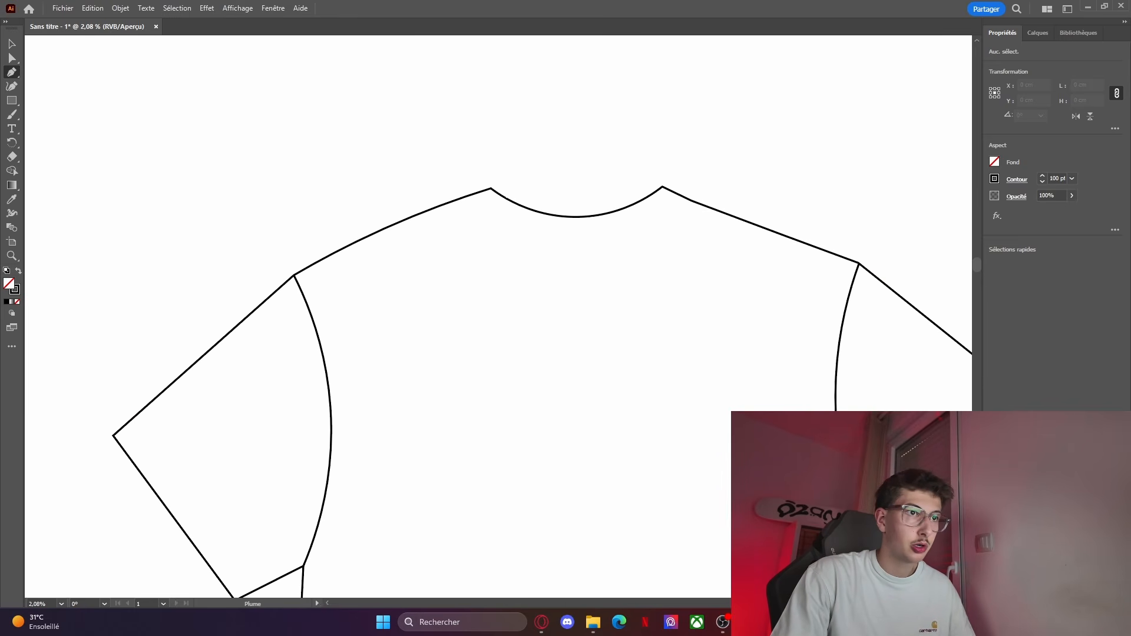
left_click(462, 197)
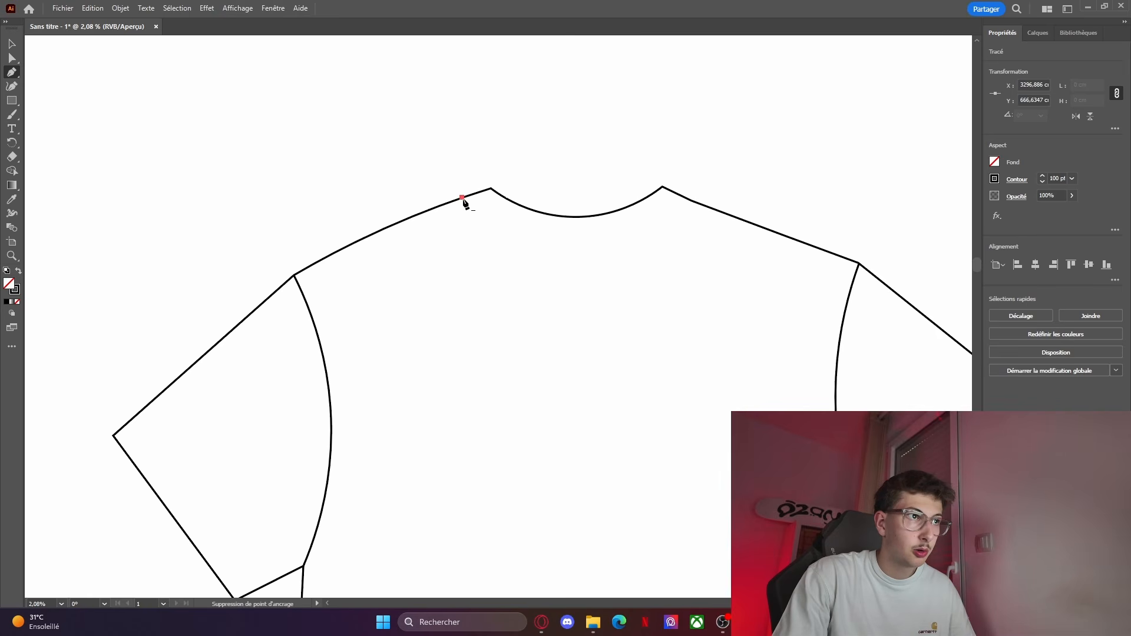
left_click(574, 242)
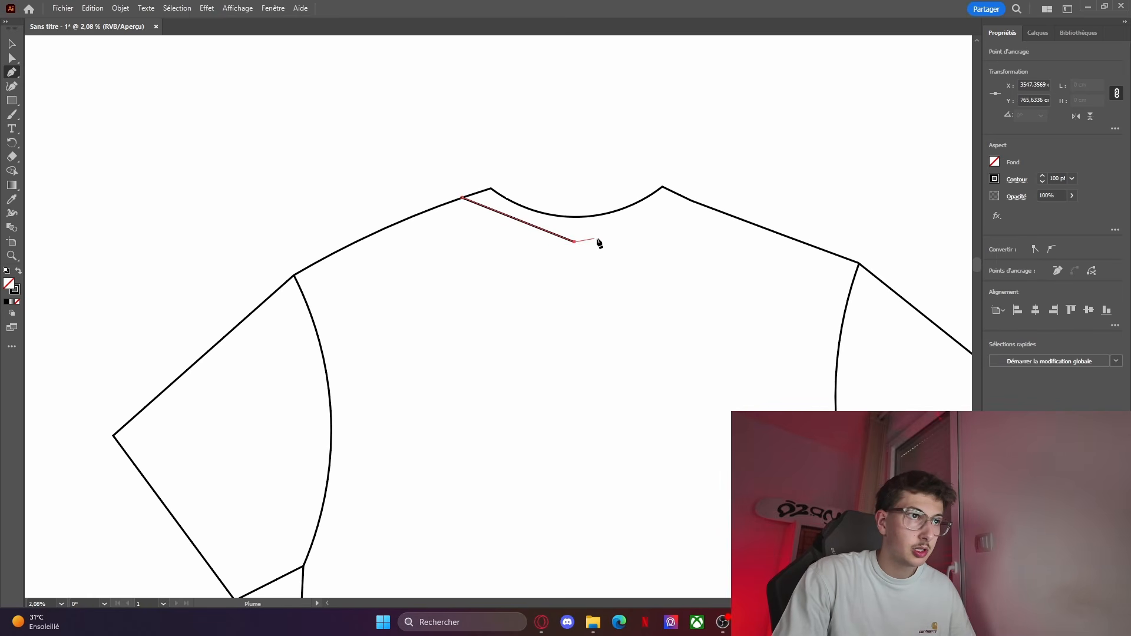
left_click(692, 202)
Step: Smooth the back collar path's middle point with the Curvature tool to parallel the neckline, and check both T-shirts
left_click(12, 86)
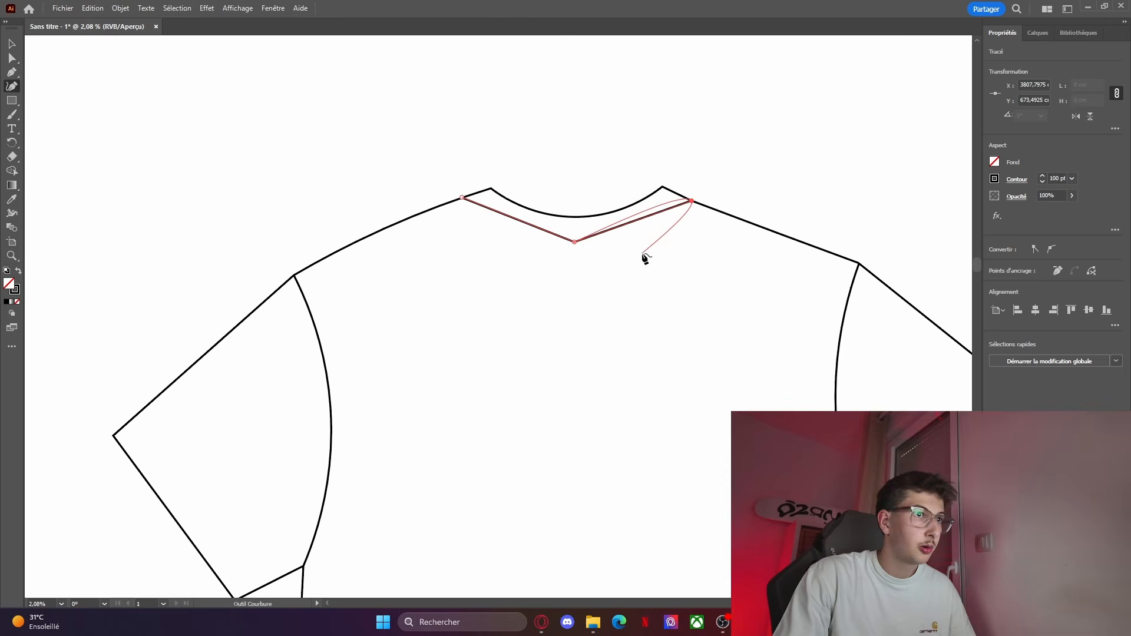
scroll(618, 248, "up", 2)
double_click(530, 236)
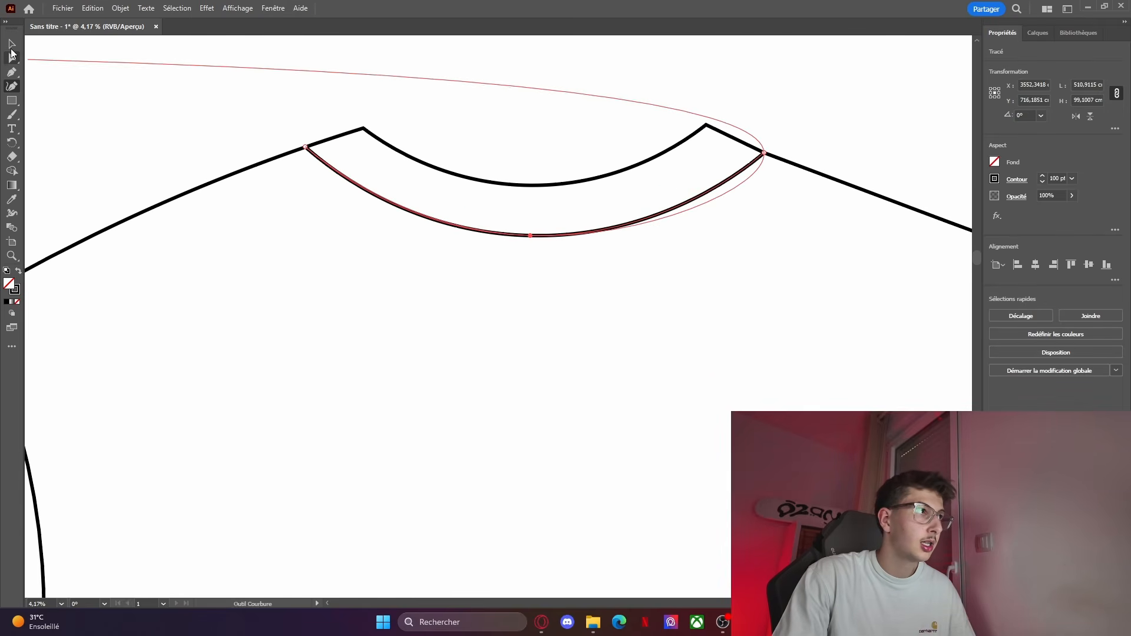
left_click(12, 45)
left_click(112, 102)
scroll(157, 161, "down", 6)
scroll(269, 204, "up", 1)
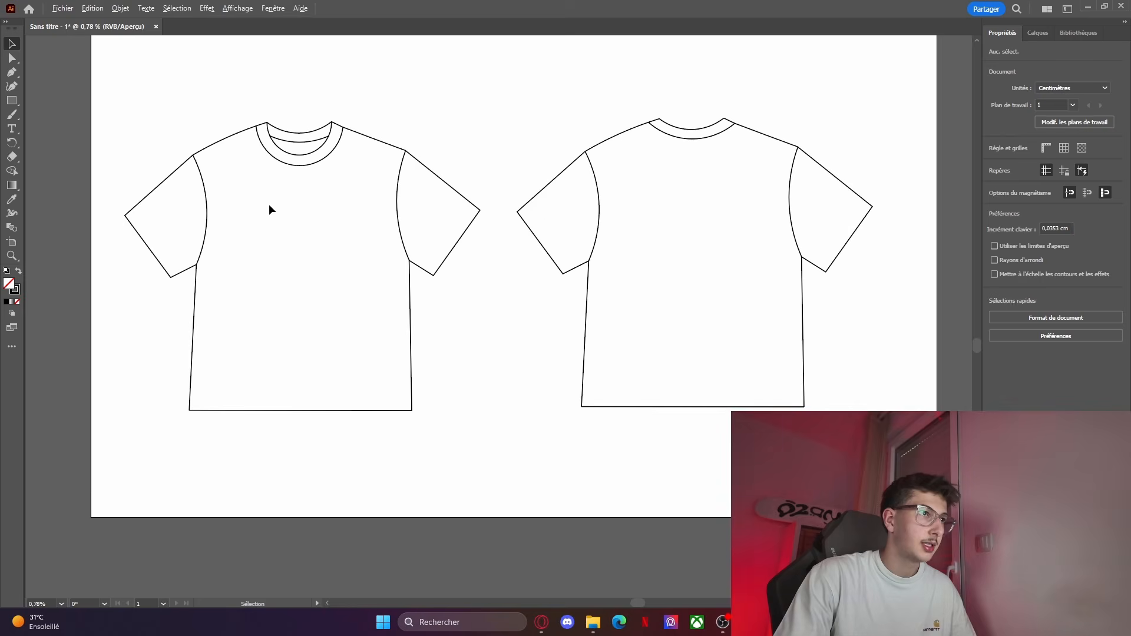
scroll(317, 158, "up", 1)
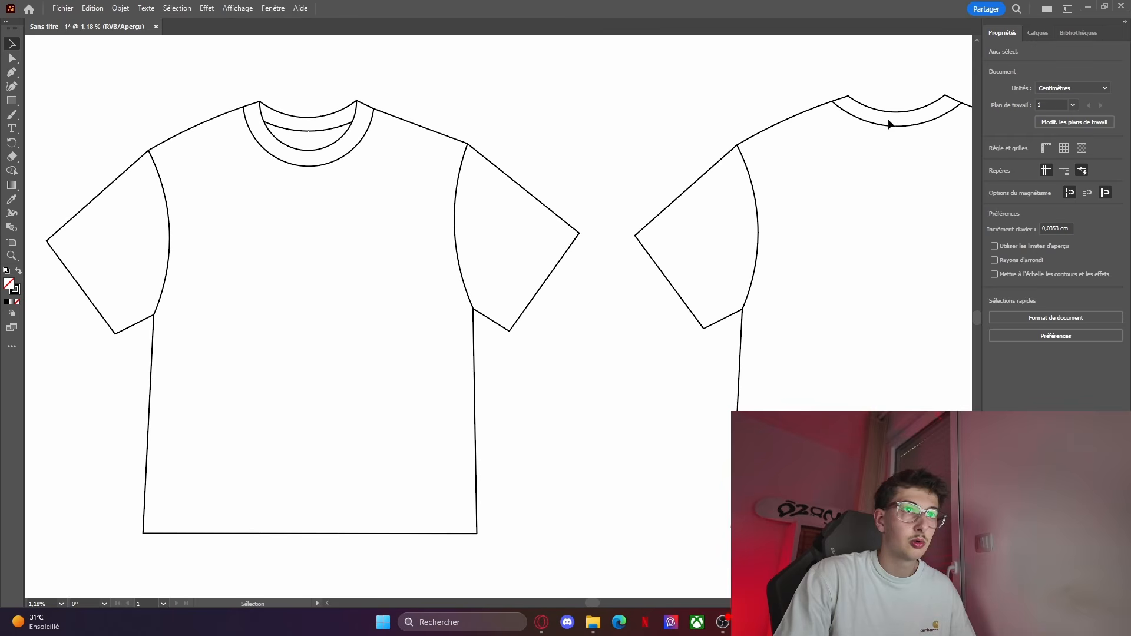
scroll(488, 439, "down", 2)
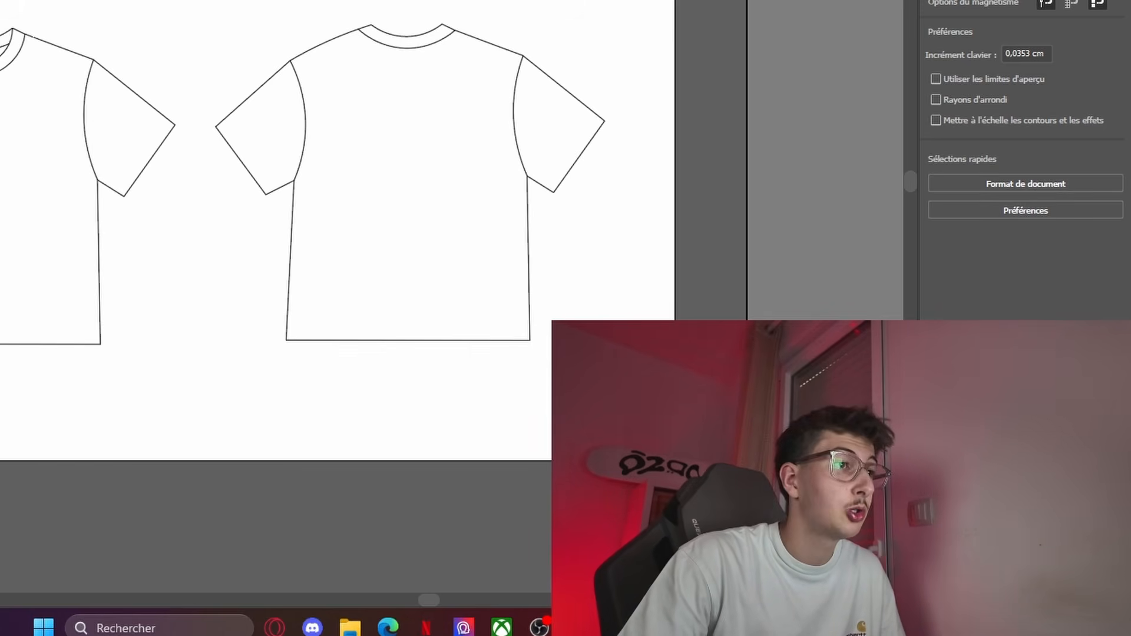
Step: Examine the front and back T-shirts and compare them with the panel lines in mockup tshirt sport.ai
key("ctrl+plus")
scroll(280, 294, "down", 1)
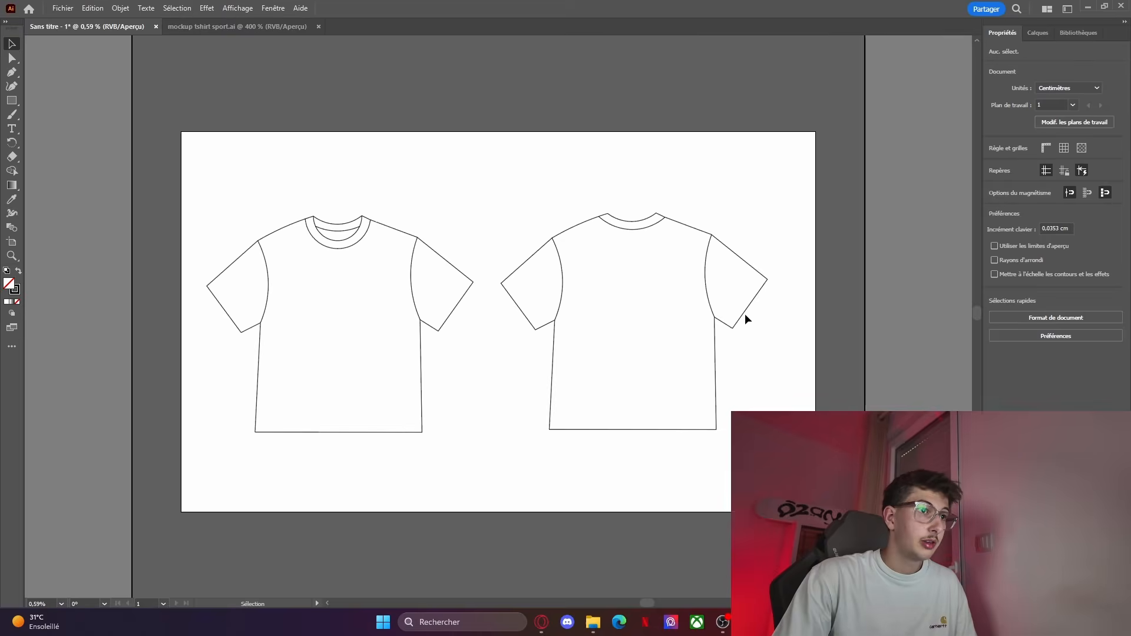
scroll(560, 312, "down", 1)
scroll(459, 294, "up", 1)
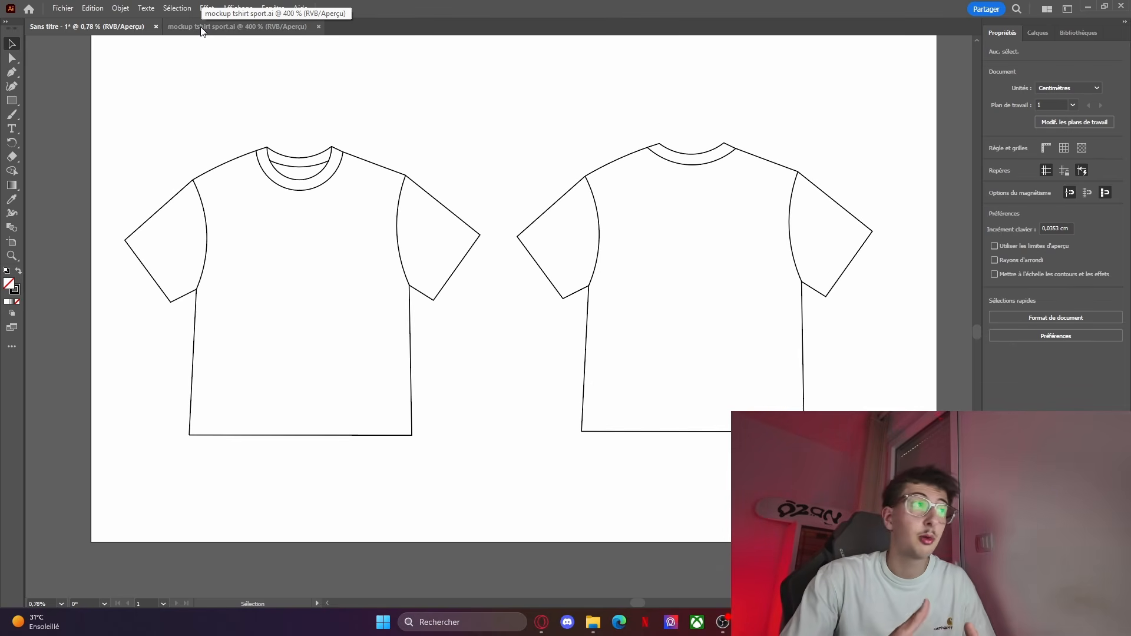
left_click(250, 29)
scroll(356, 289, "down", 6)
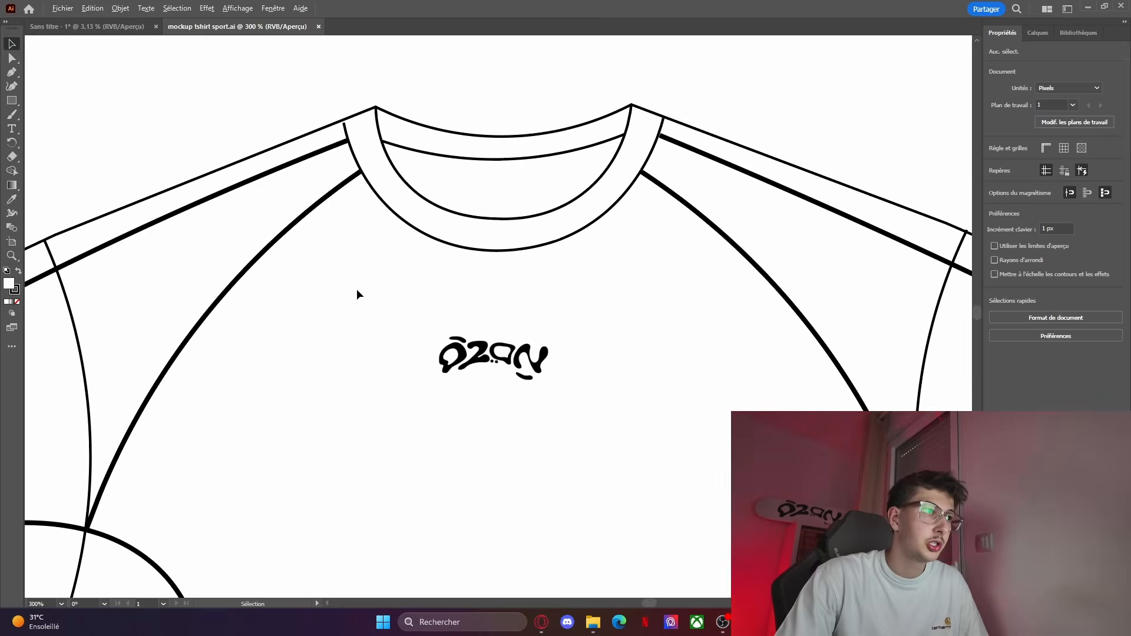
scroll(296, 321, "up", 1)
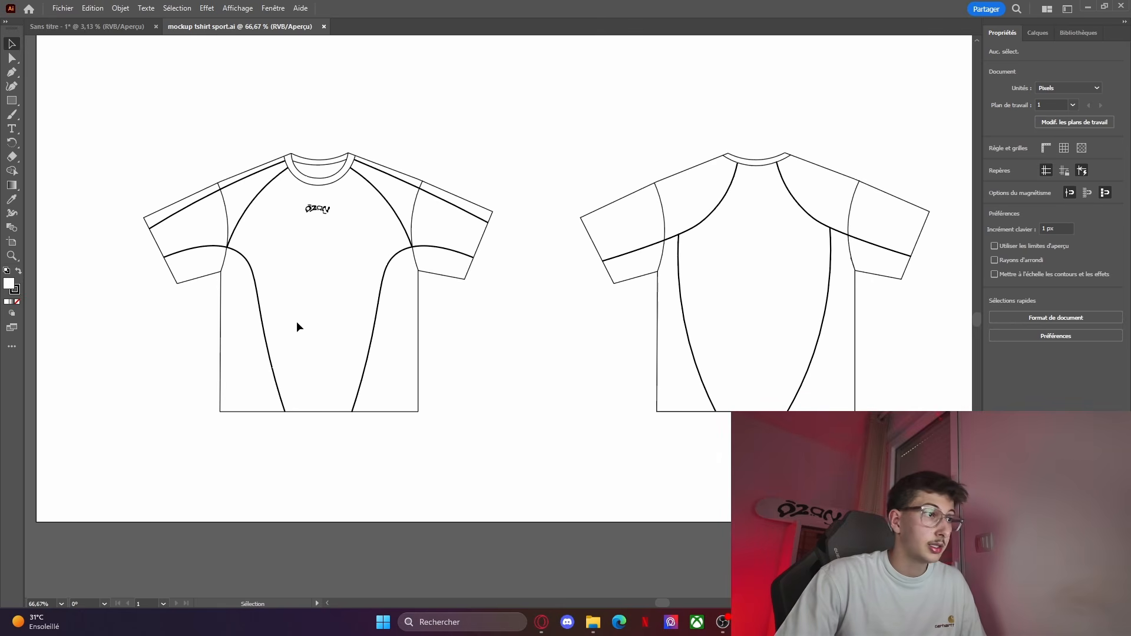
left_click(105, 29)
scroll(284, 208, "up", 2)
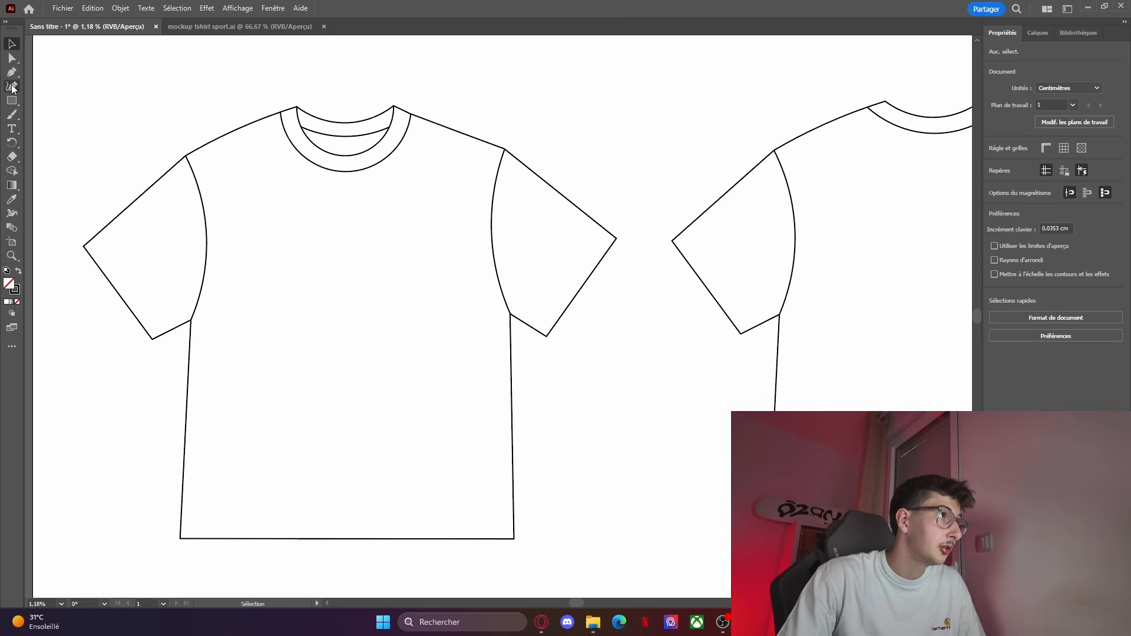
key("ctrl+Tab")
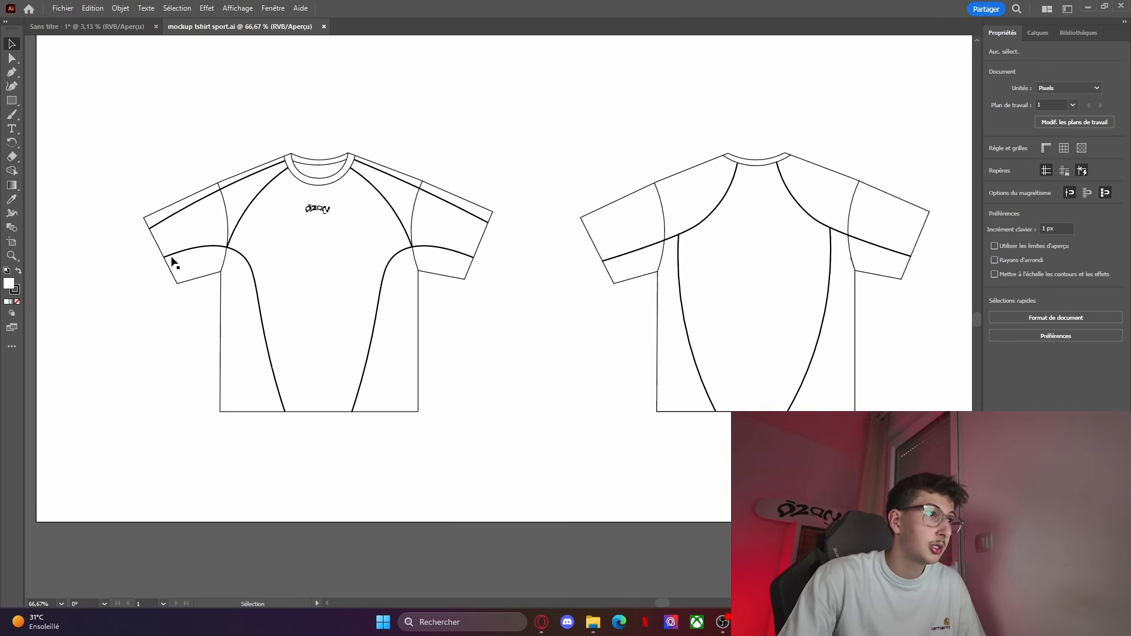
key("ctrl+Tab")
Step: Draw a three-point Pen seam, about 601 by 1109 cm, from the front T-shirt's left cuff to its bottom hem, and curve it with the Curvature tool
key("p")
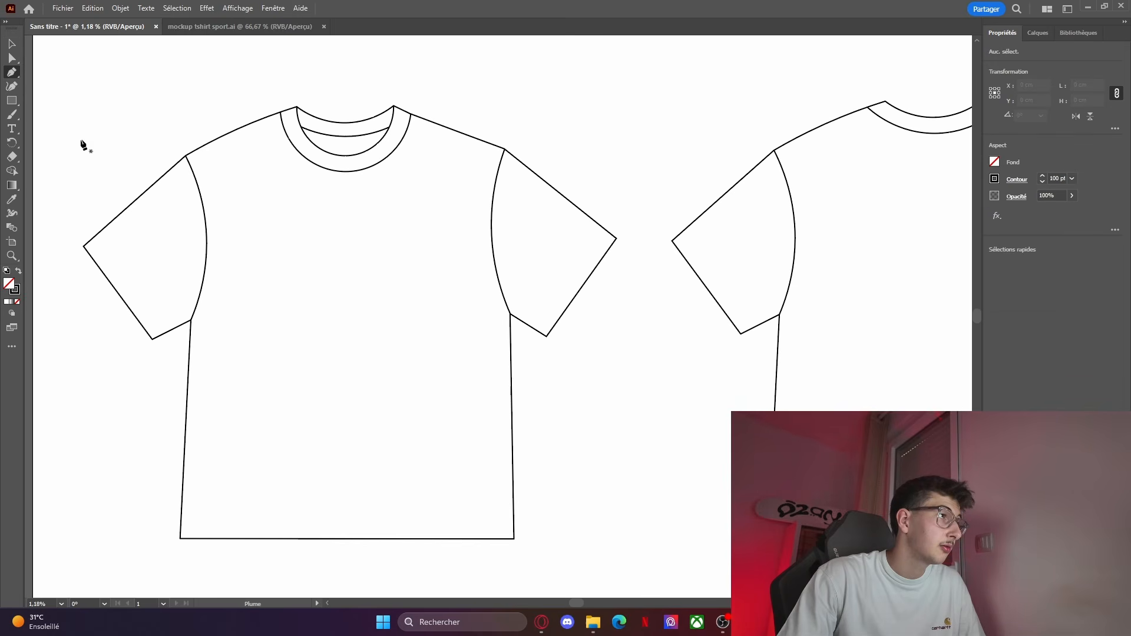
left_click(121, 298)
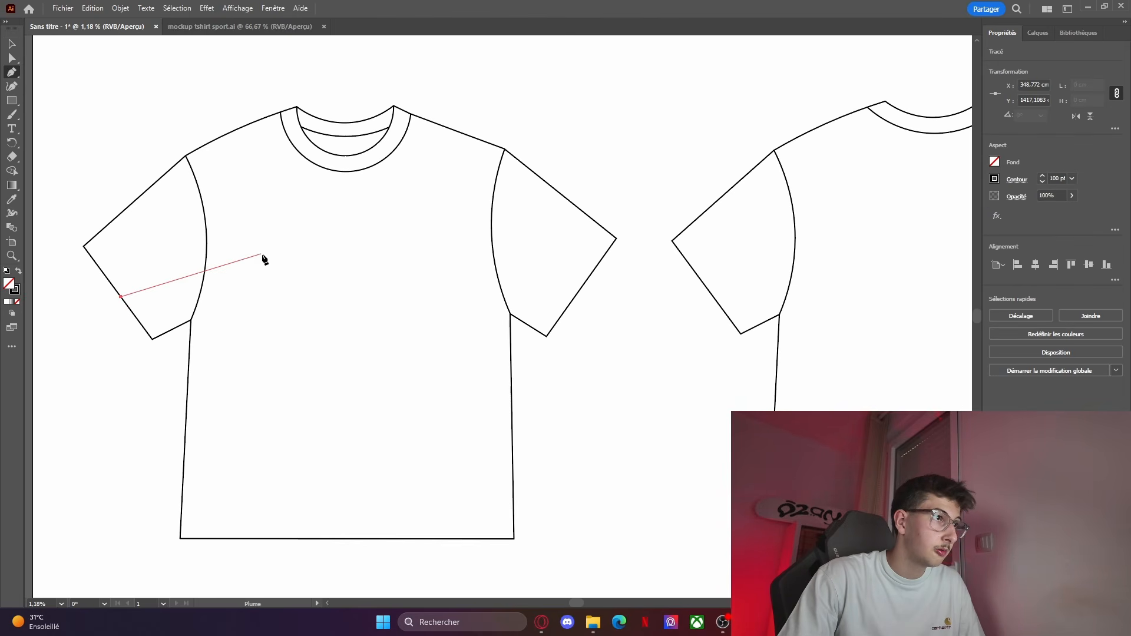
left_click(262, 258)
left_click(274, 537)
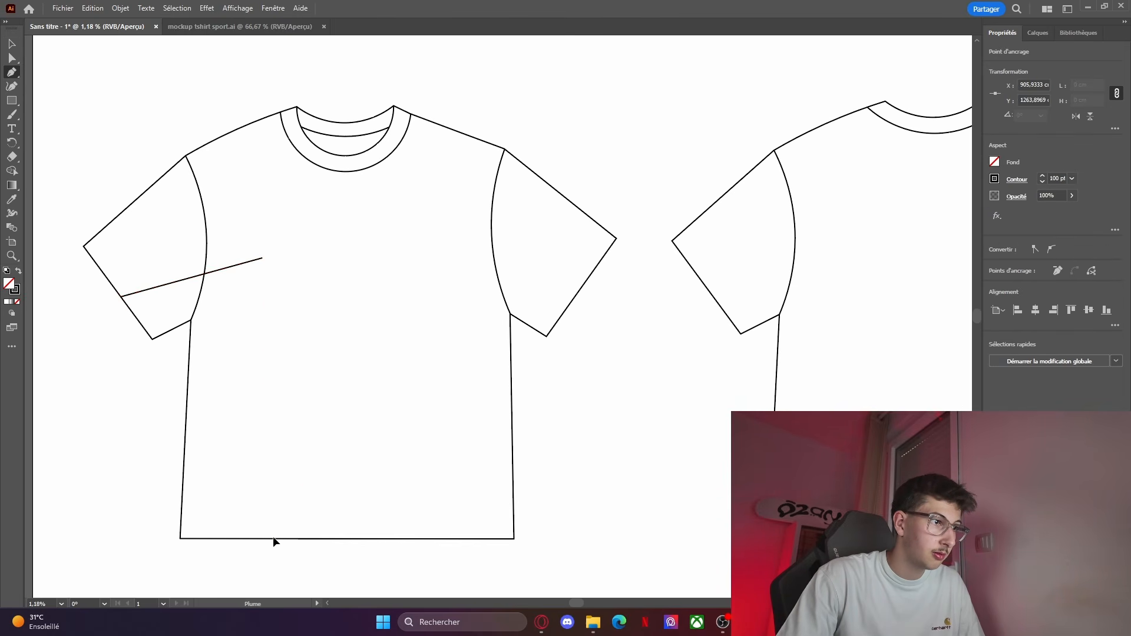
left_click(11, 86)
left_click(246, 390)
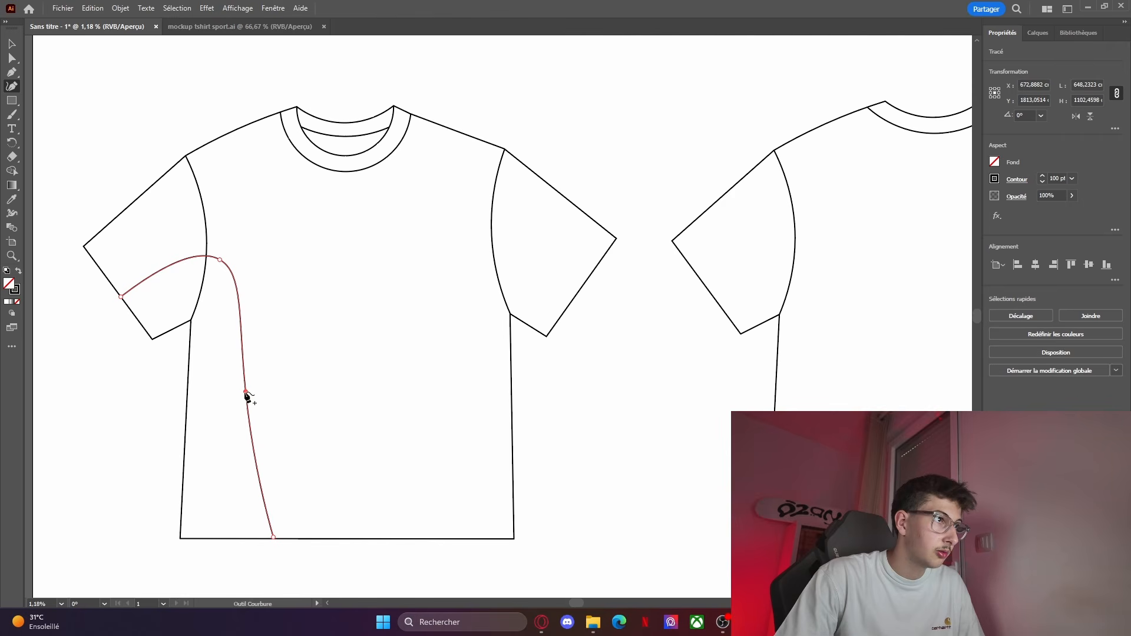
key("v")
left_click(964, 163)
scroll(237, 323, "up", 3)
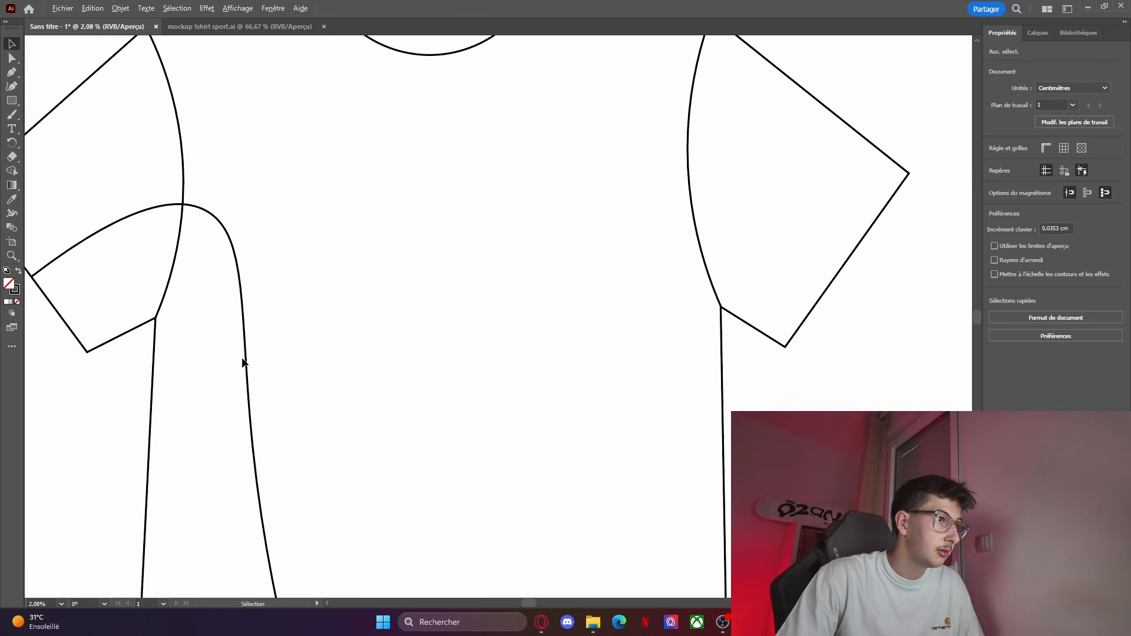
scroll(241, 357, "down", 3)
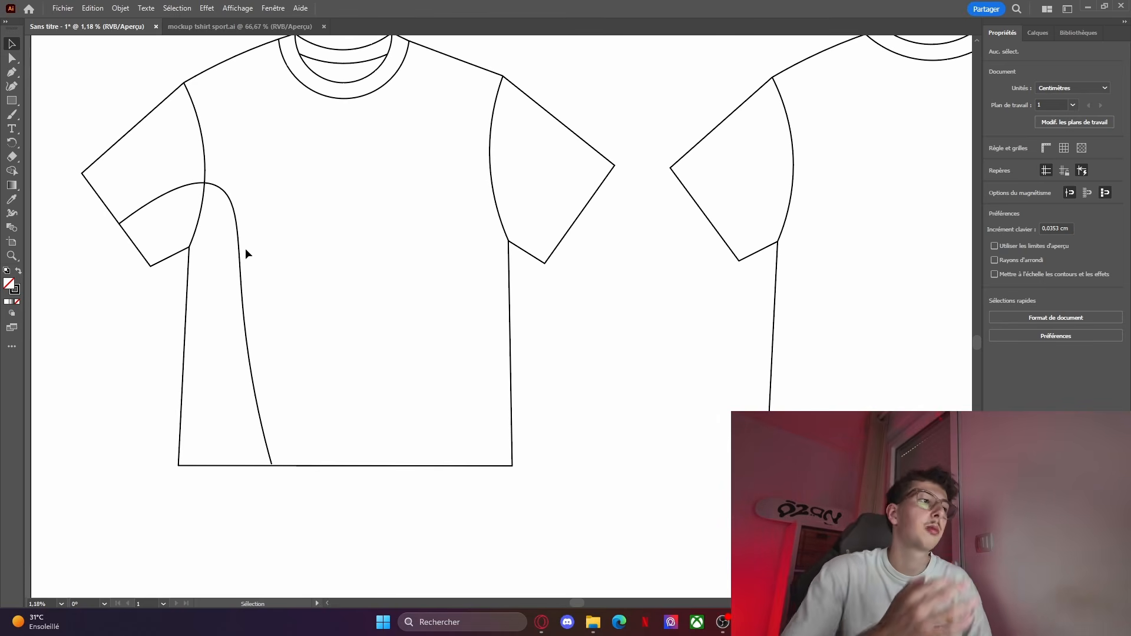
Step: Delete the curved panel seam from the front T-shirt
left_click(239, 262)
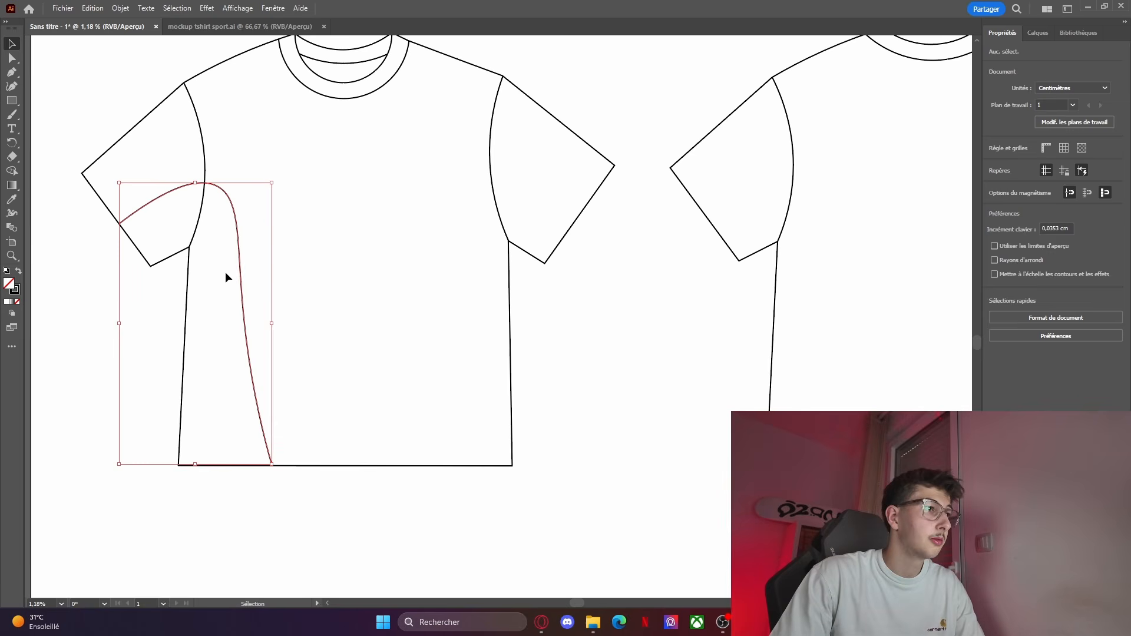
scroll(257, 247, "up", 2)
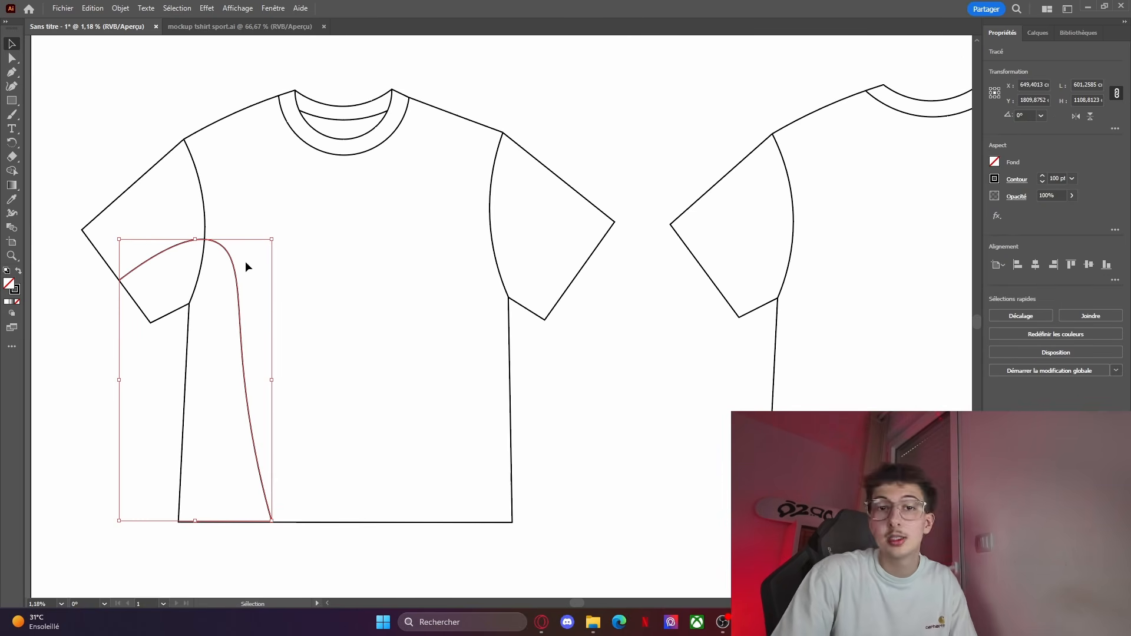
key("Delete")
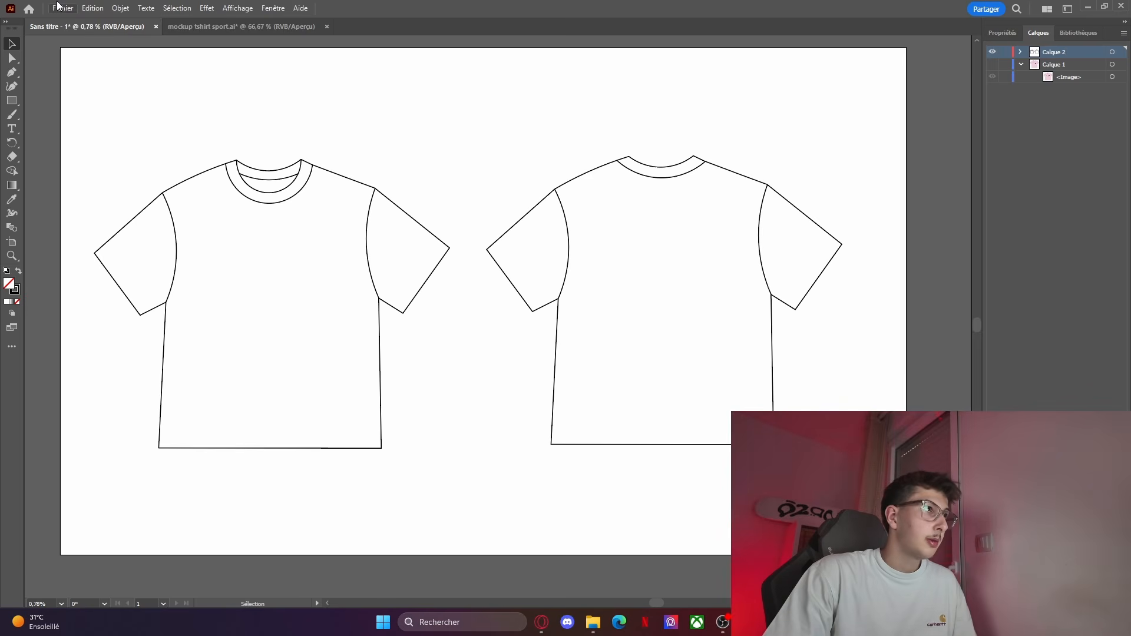
Step: Export the T-shirt artwork as a Photoshop file with the resolution set to Elevée (300 ppp)
left_click(63, 9)
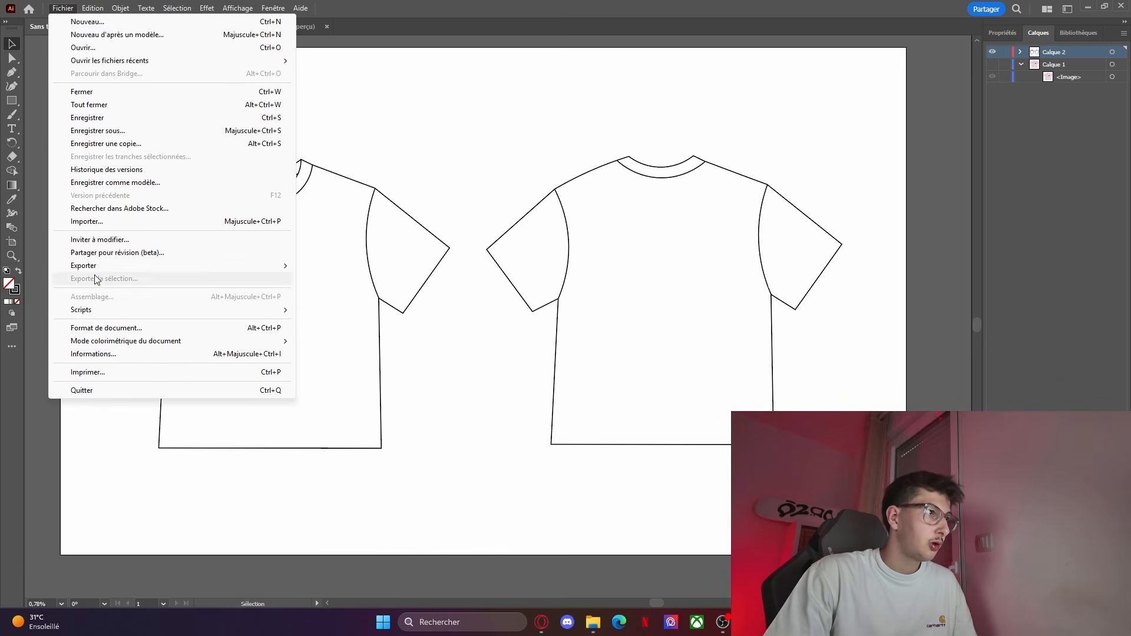
mouse_move(110, 268)
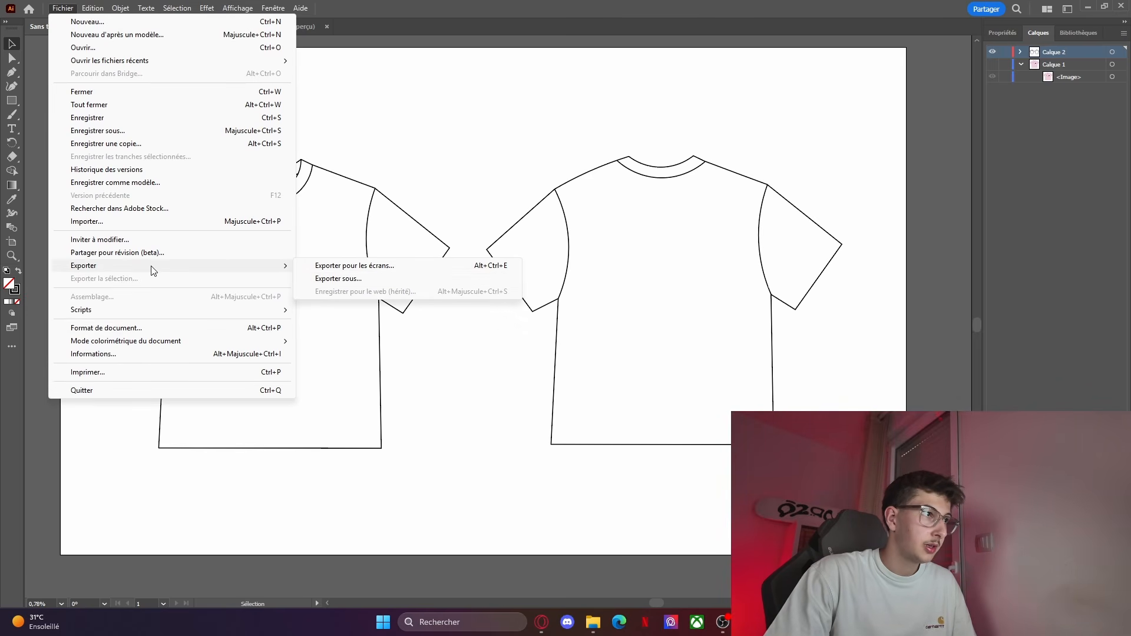
left_click(361, 280)
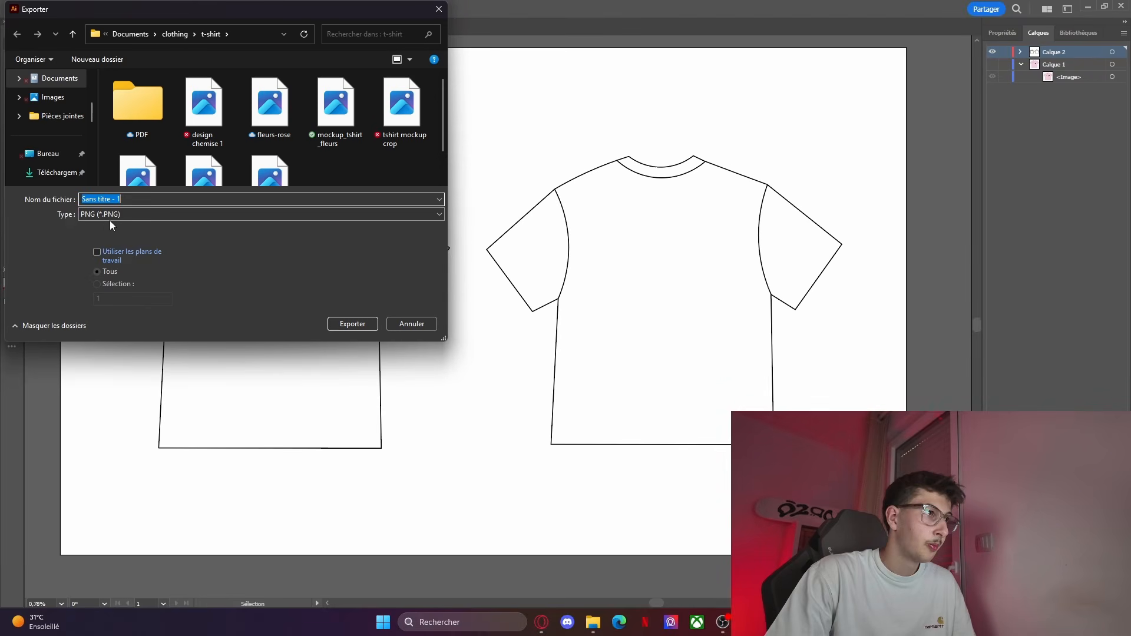
left_click(110, 216)
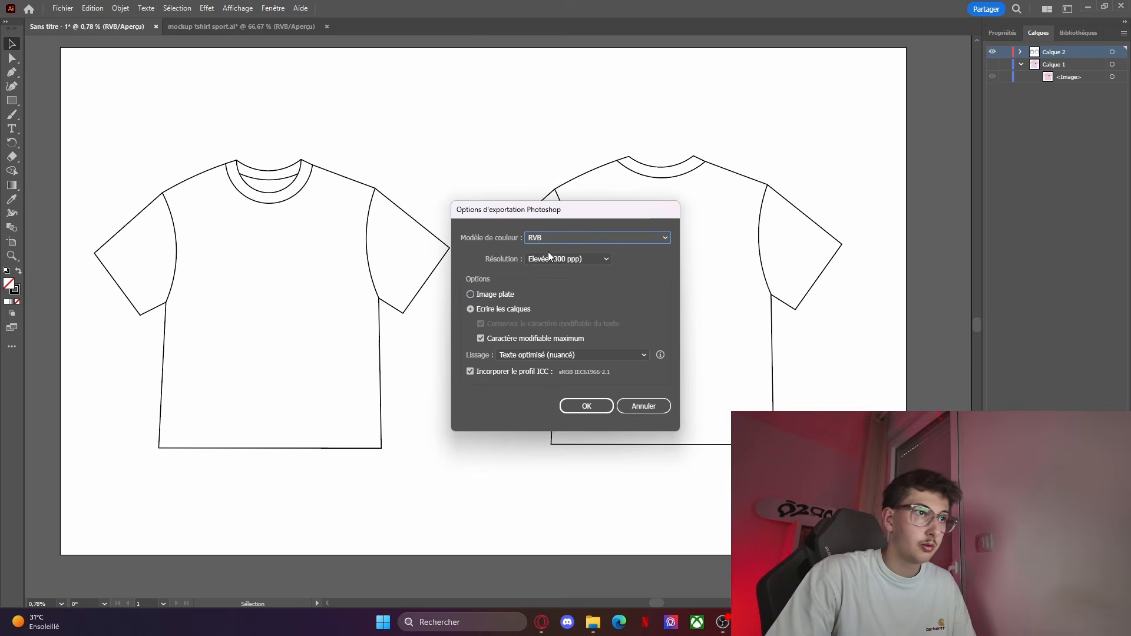
left_click(549, 260)
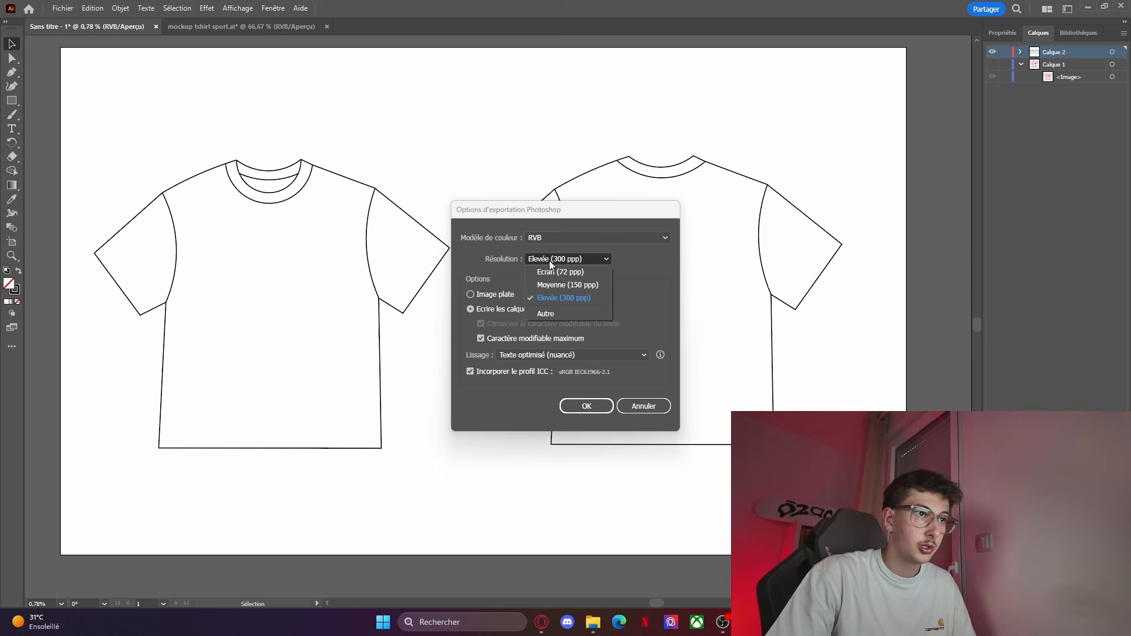
left_click(560, 298)
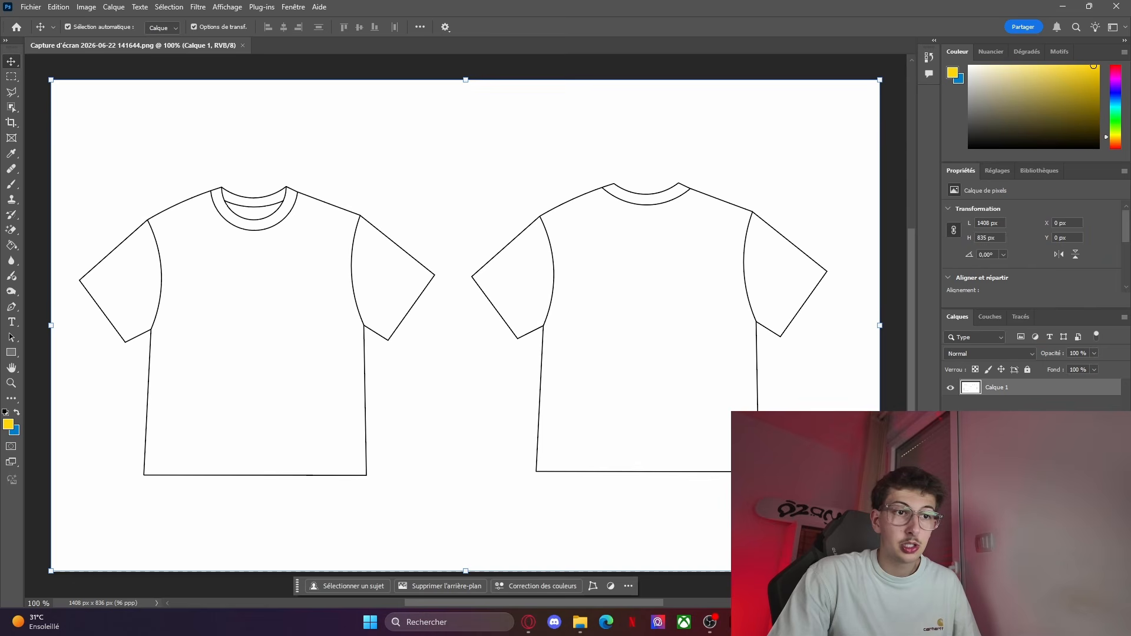
left_click(1031, 471)
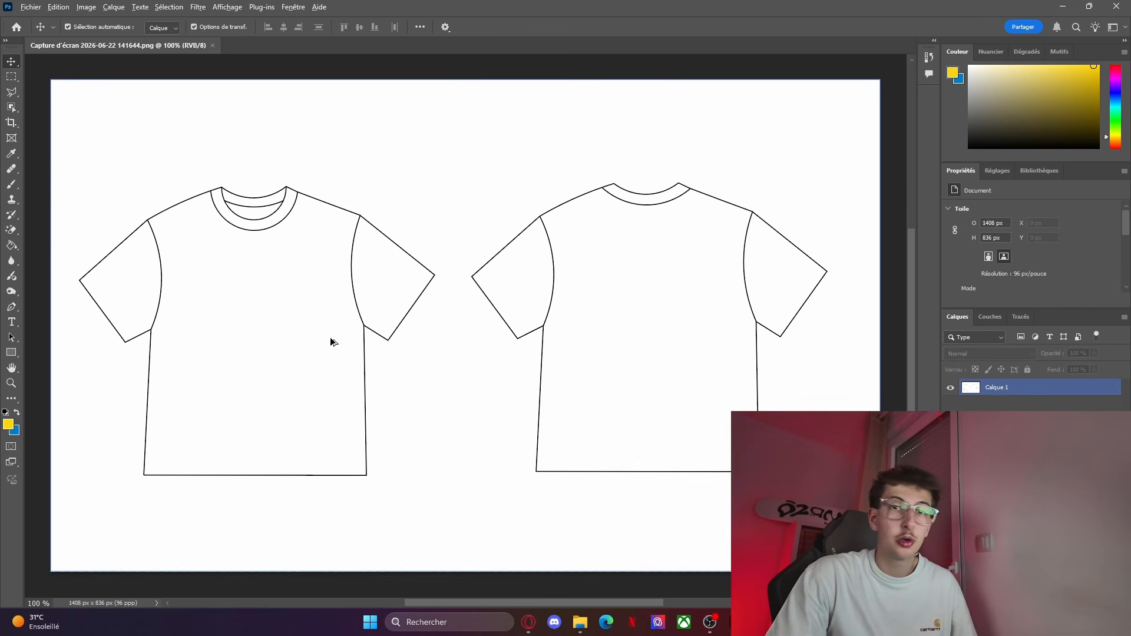
scroll(328, 340, "down", 1)
left_click(31, 7)
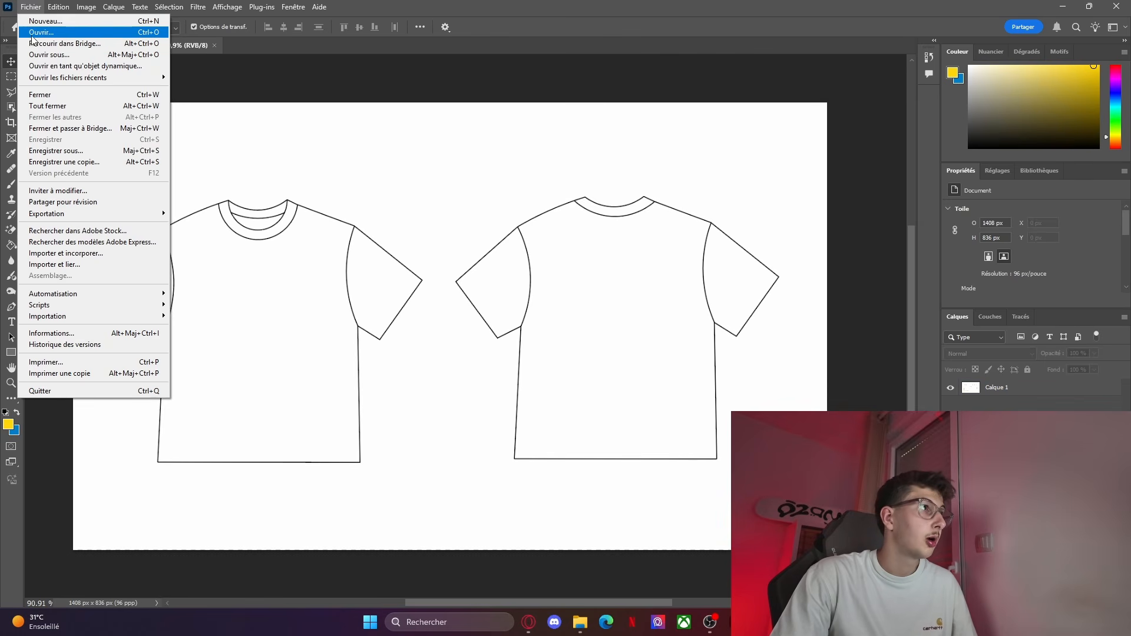
left_click(42, 32)
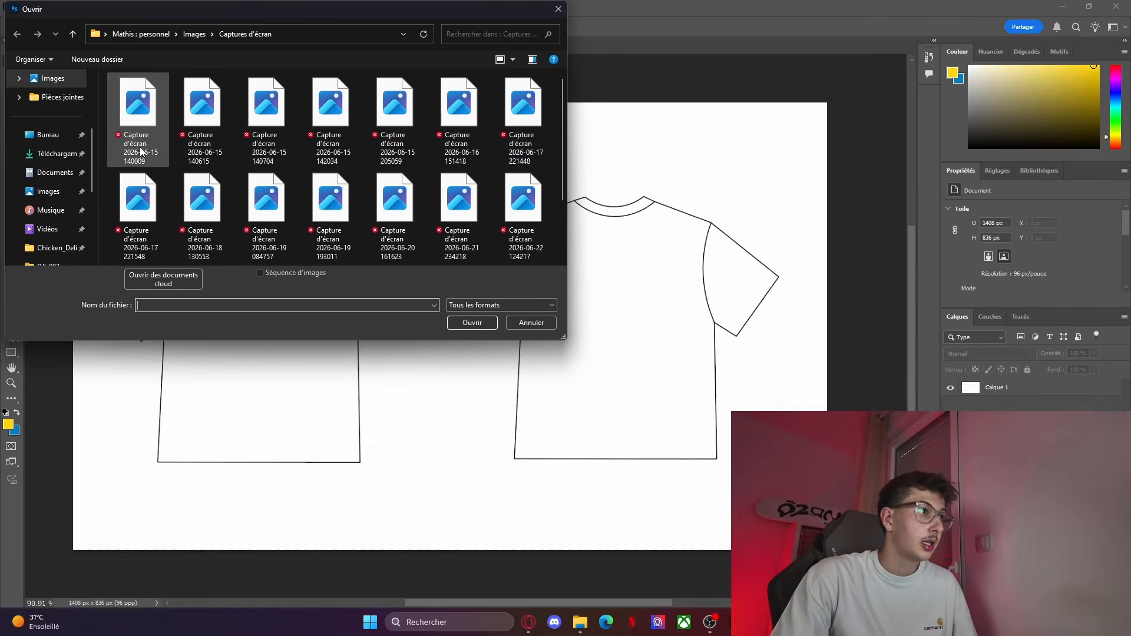
left_click(540, 324)
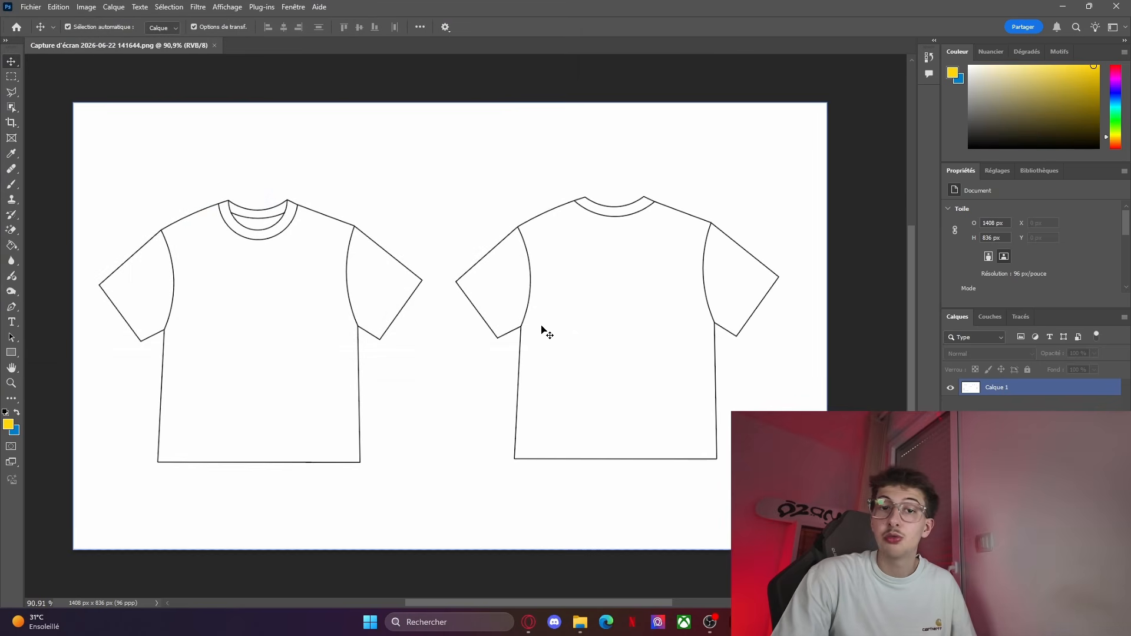
scroll(200, 284, "down", 1)
scroll(195, 281, "up", 2)
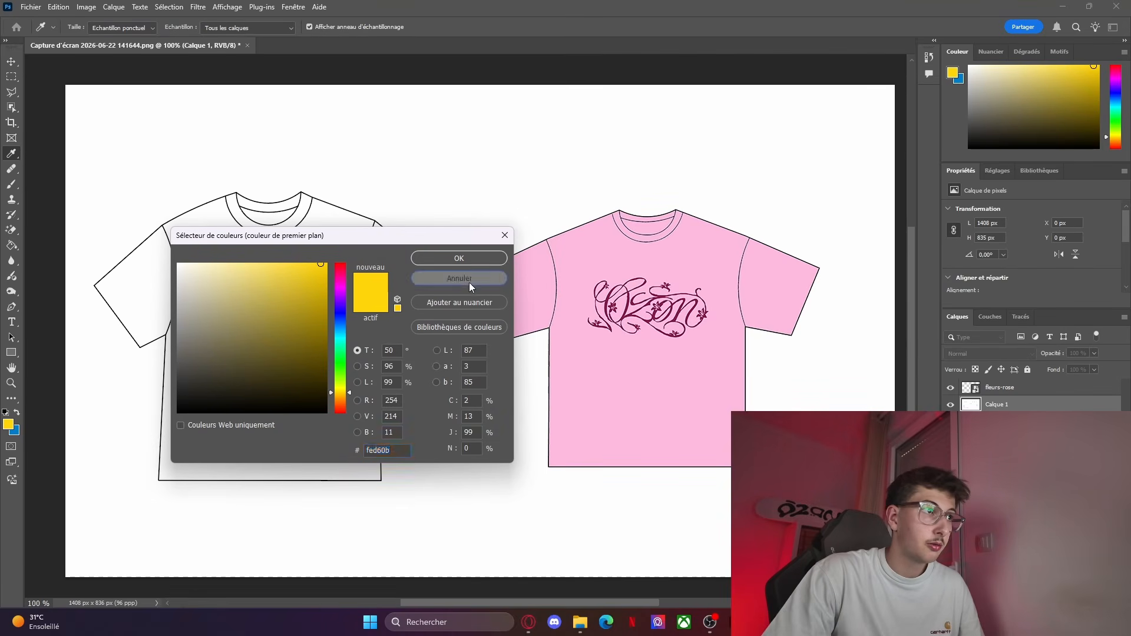
Step: Set the foreground colour to pink sampled from the placed pink T-shirt picture, and adjust it to a slightly lighter shade
left_click(469, 283)
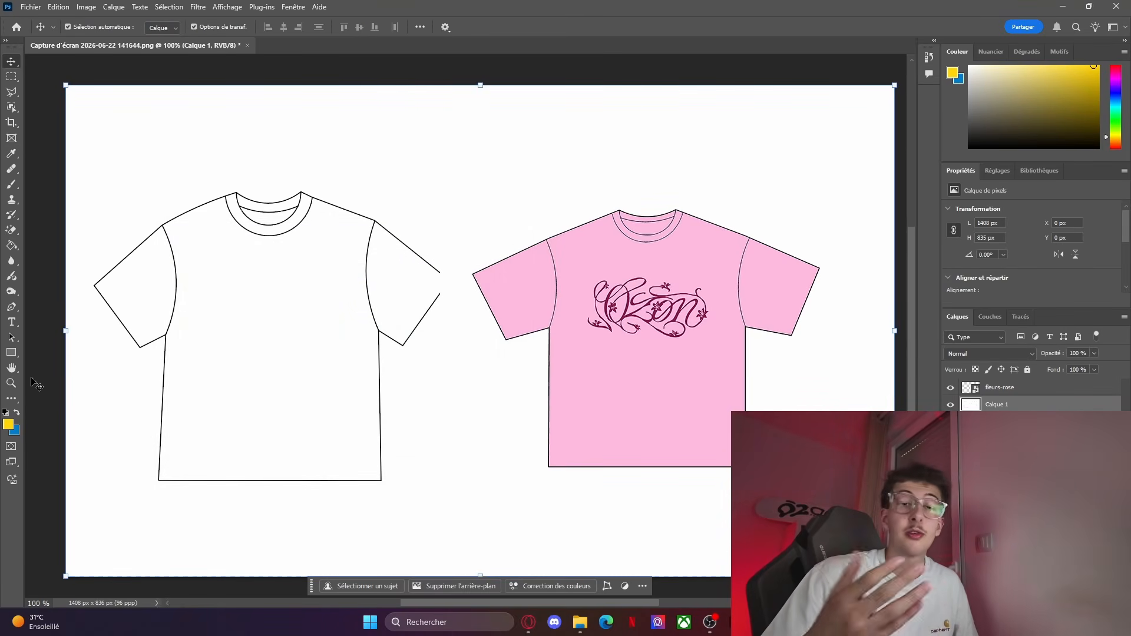
left_click(8, 423)
left_click(569, 354)
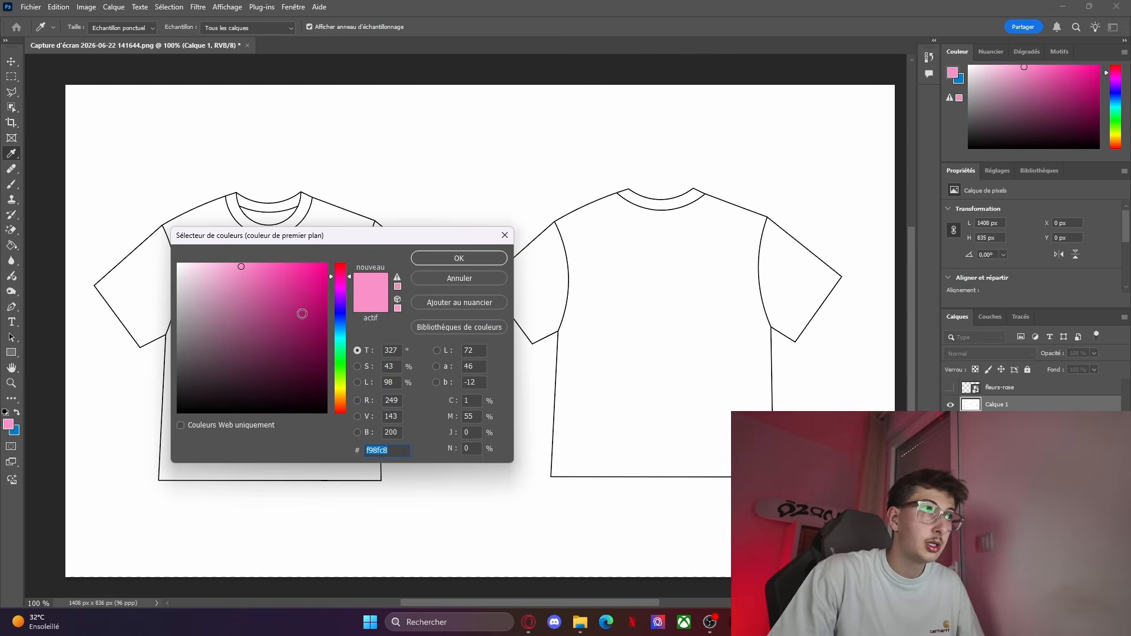
left_click(270, 268)
mouse_move(272, 267)
left_mouse_down()
mouse_move(284, 263)
mouse_move(253, 263)
mouse_move(262, 272)
left_mouse_up()
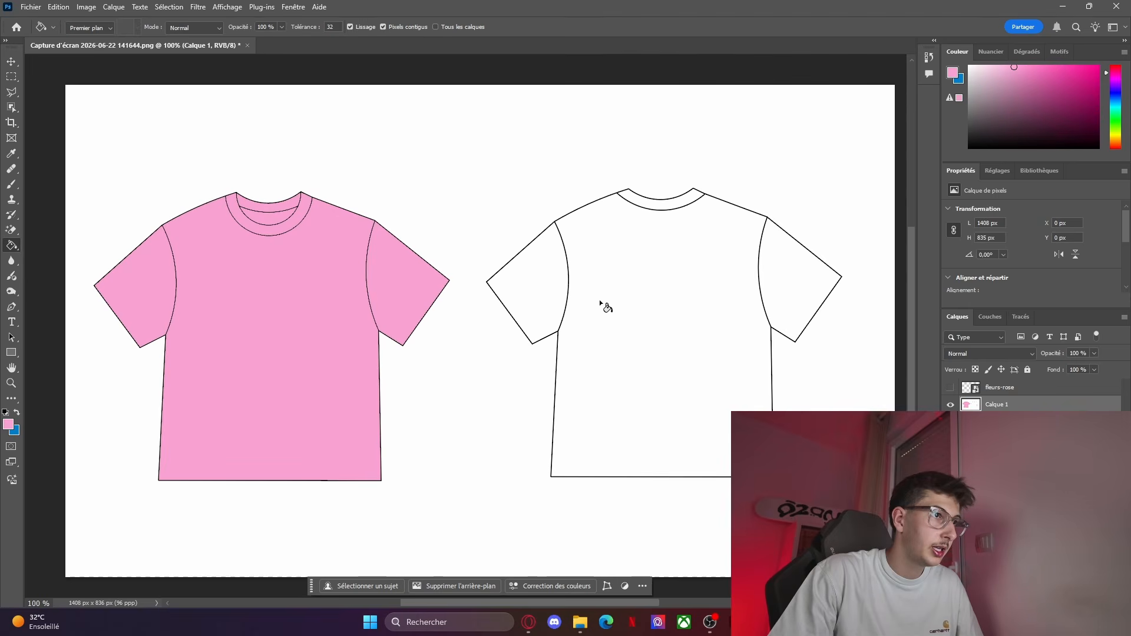
Step: Fill the back T-shirt's body, both sleeves and collar with the pink foreground colour using the Paint Bucket
left_click(601, 304)
left_click(512, 302)
left_click(785, 285)
left_click(649, 196)
scroll(418, 343, "down", 2)
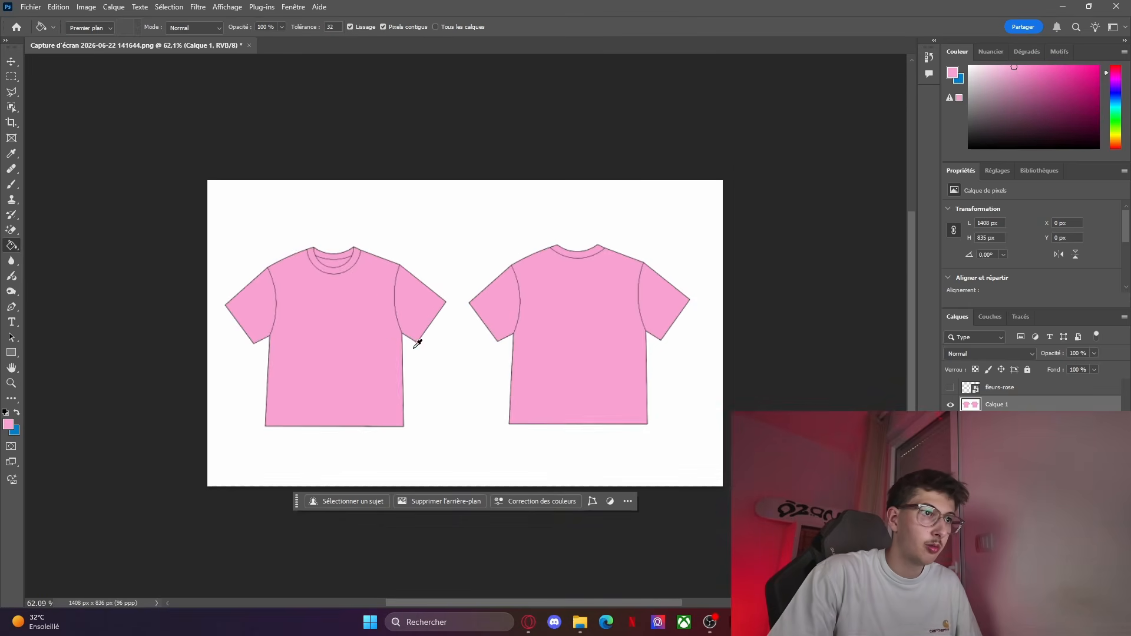
Step: Switch to the browser's HIBISCUS TEE product page to compare the pink shade, and return to Photoshop
key("alt+Tab")
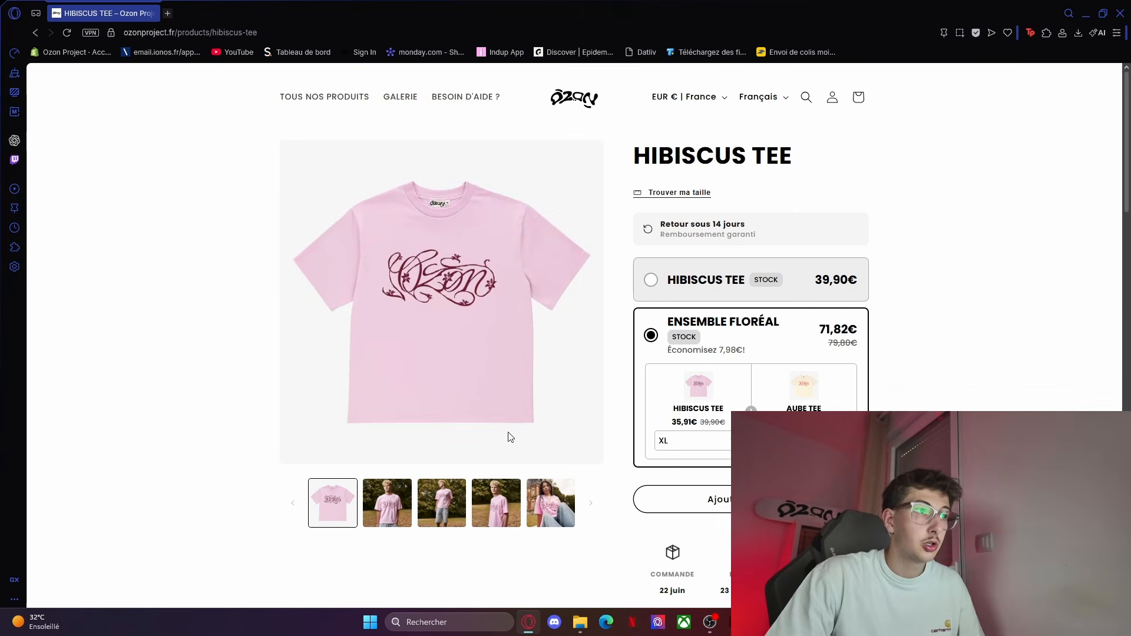
key("alt")
key("alt")
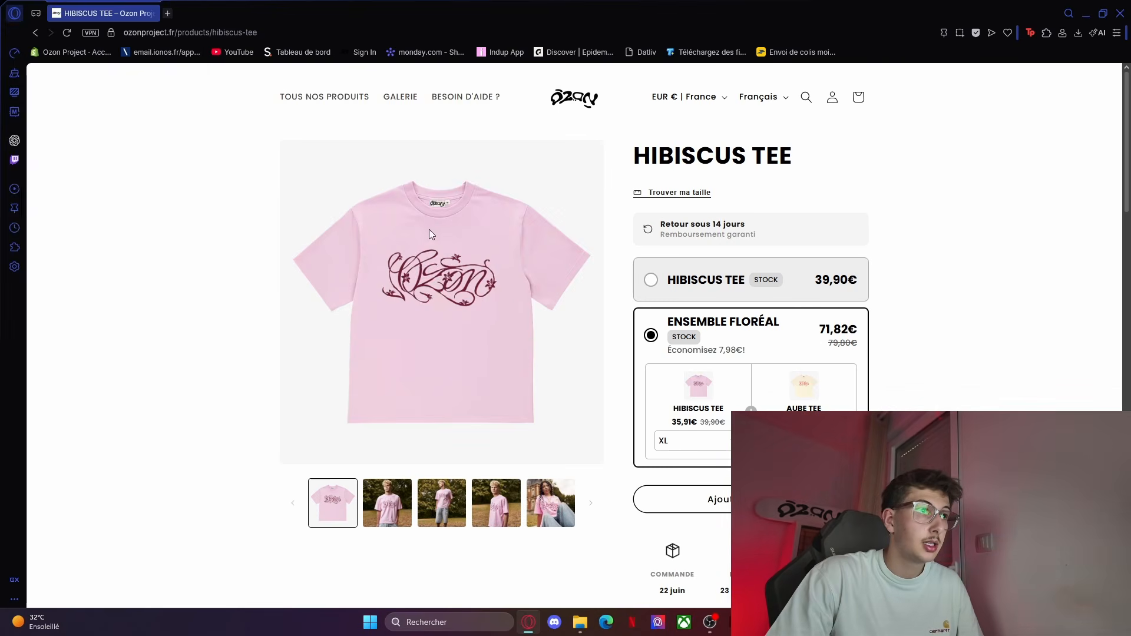
key("alt+Tab")
key("alt+Tab")
key("alt+Tab")
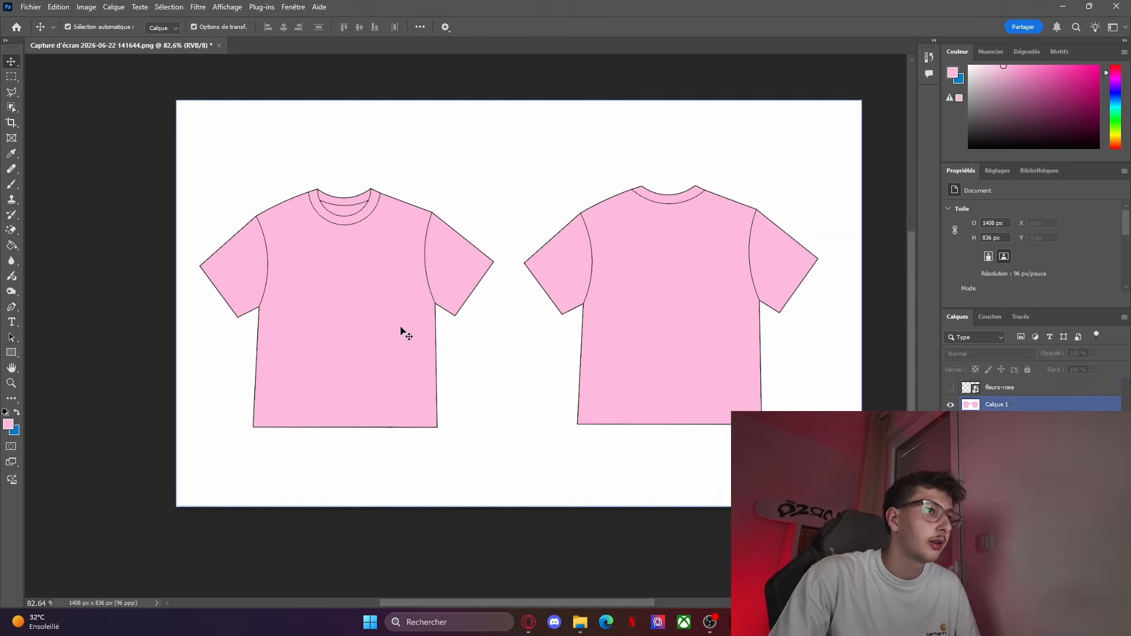
Step: Place the black Ozon floral design into the T-shirt document, move it over the front T-shirt and confirm the placement
left_click(580, 622)
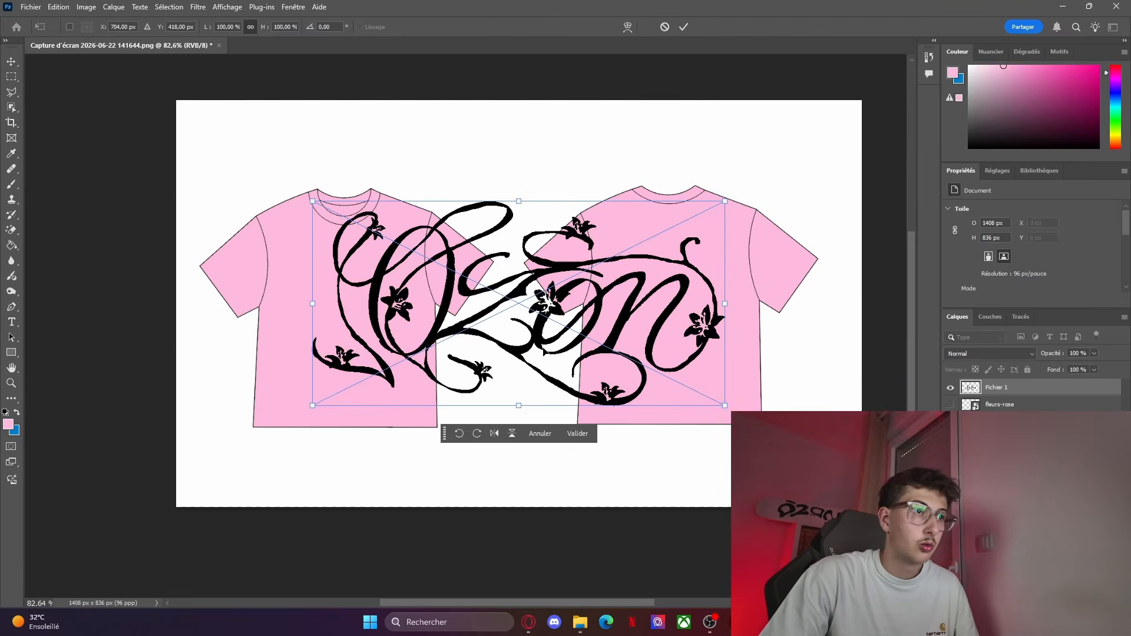
left_click_drag(541, 334, 389, 334)
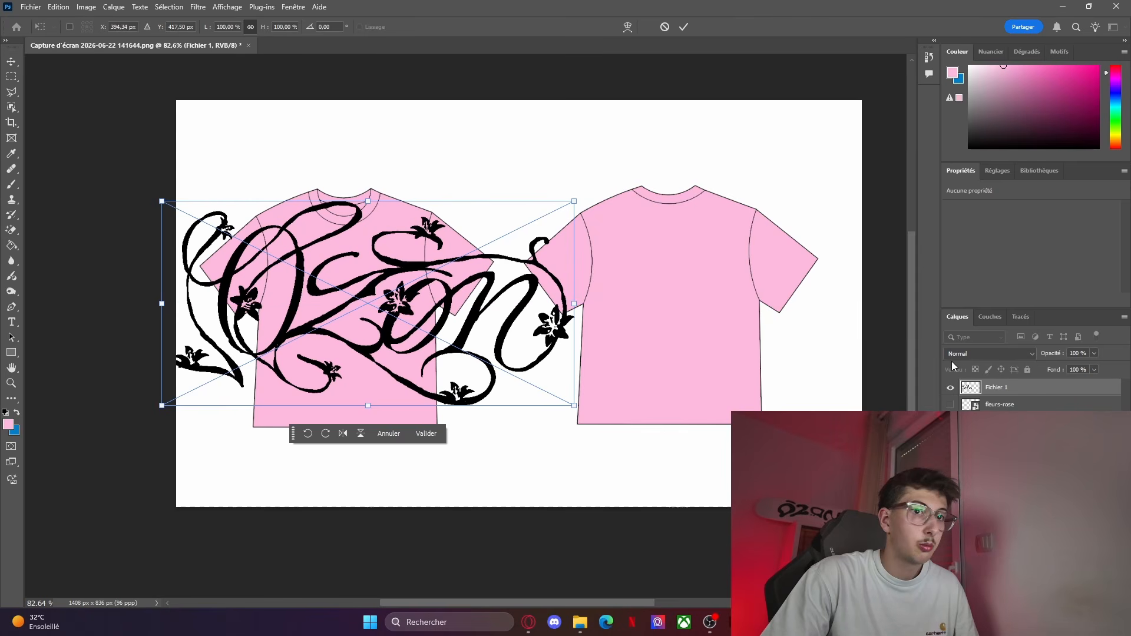
left_click(426, 433)
Step: Add a colour overlay (Incrustation couleur) layer style to the Fichier 1 layer holding the Ozon design
left_click_drag(481, 304, 526, 311)
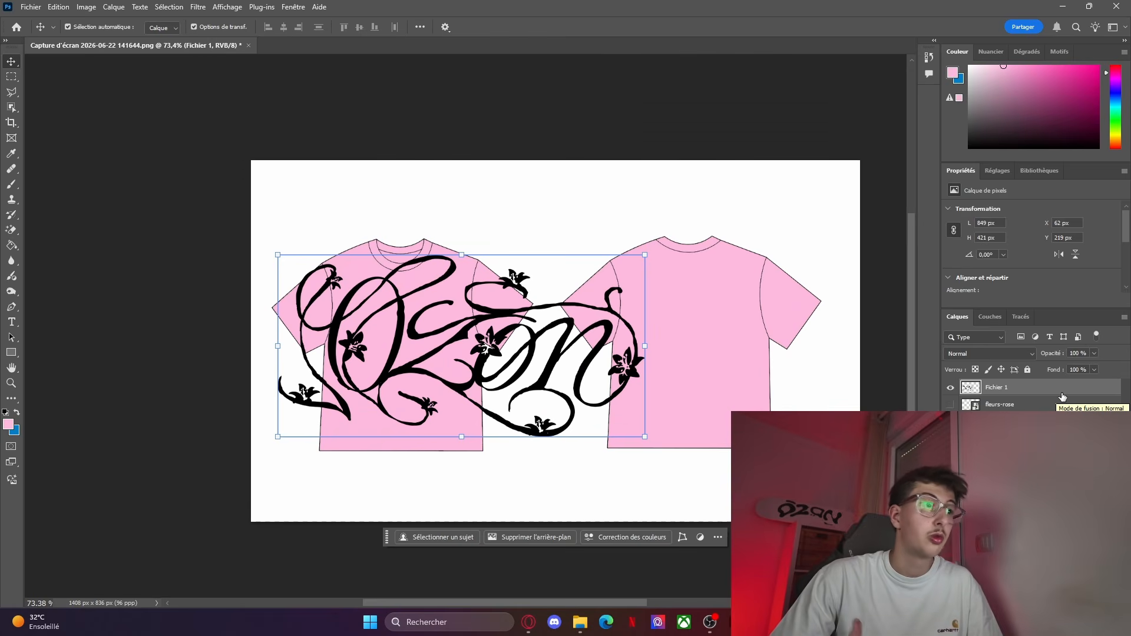
double_click(993, 398)
left_click(697, 325)
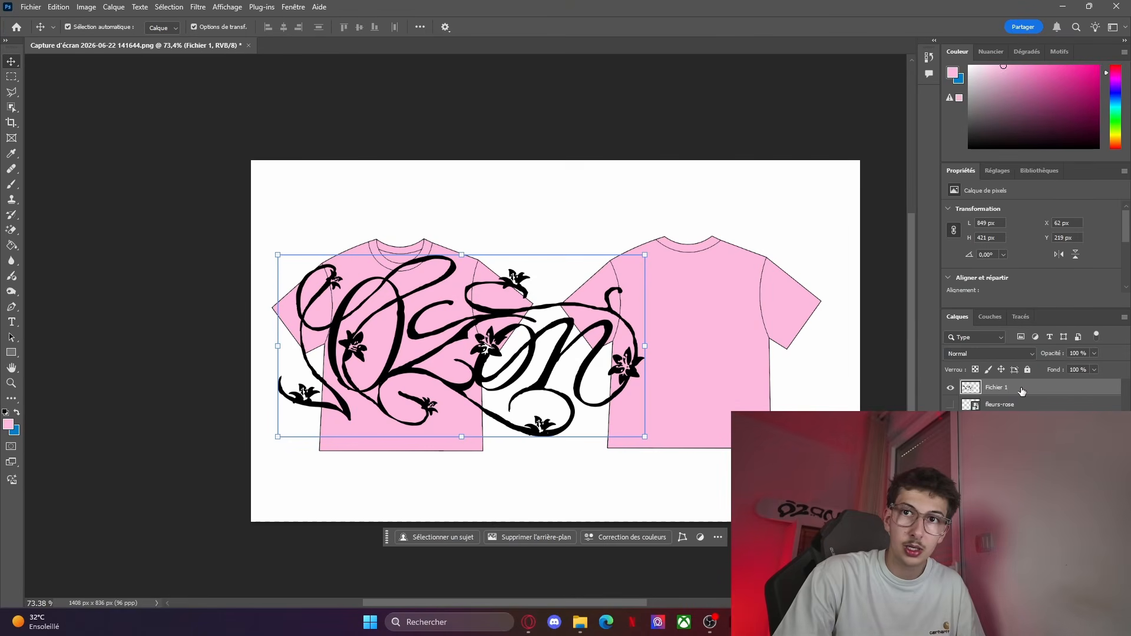
double_click(1021, 391)
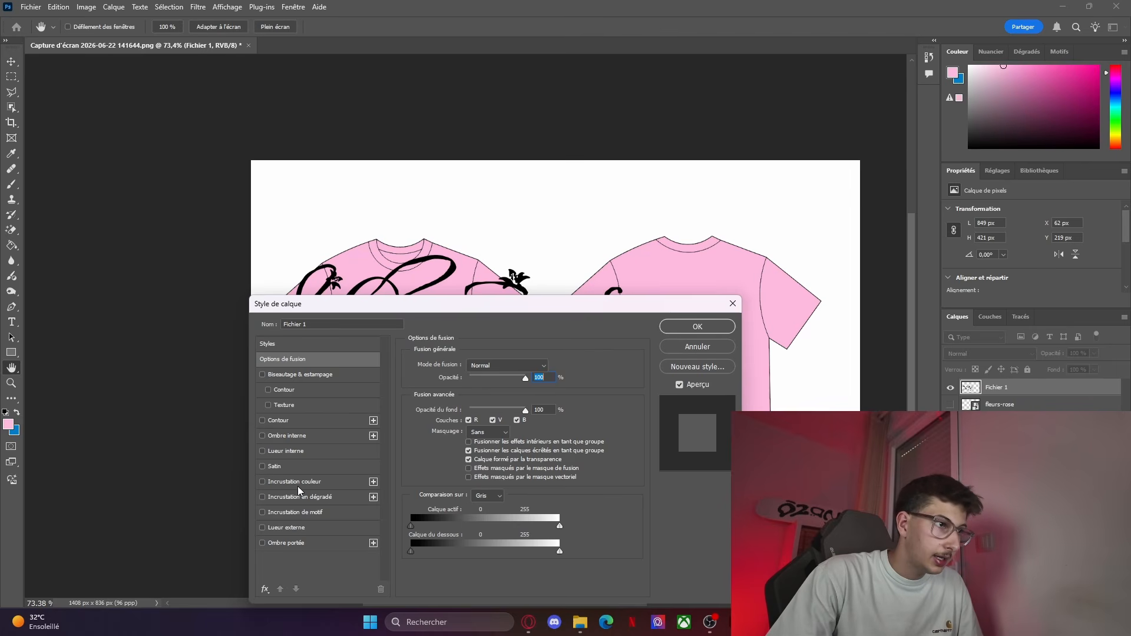
left_click(263, 482)
left_click_drag(493, 309, 842, 173)
left_click(610, 348)
Step: Set the Ozon design's overlay colour to a dark magenta pink that suits the pink T-shirt
left_click(904, 230)
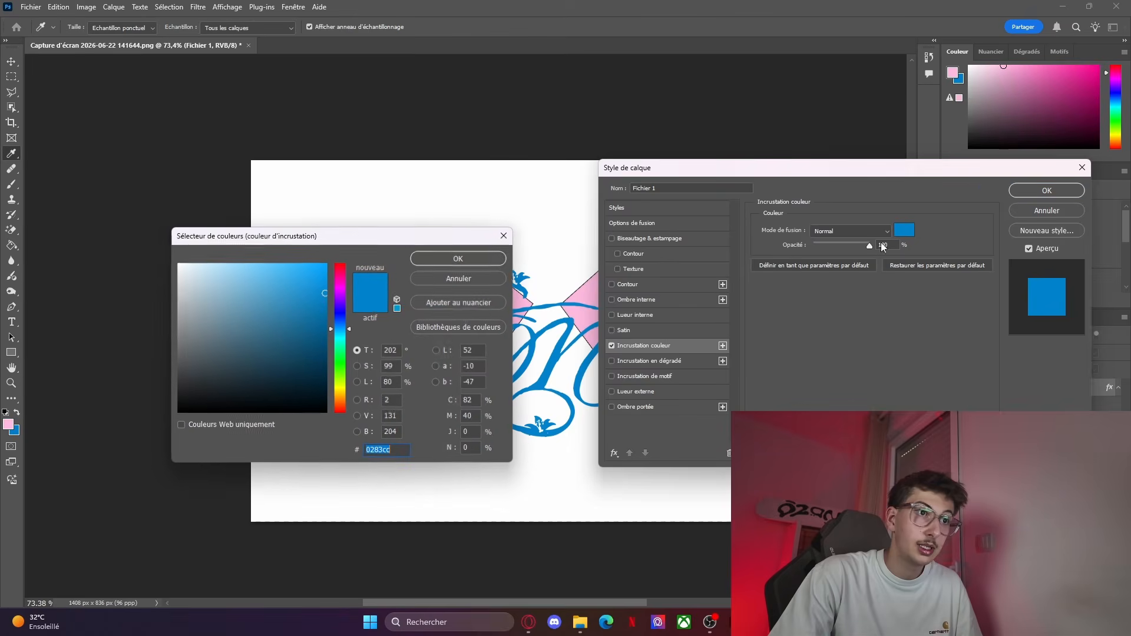
left_click_drag(330, 228, 864, 232)
left_click_drag(870, 284, 874, 287)
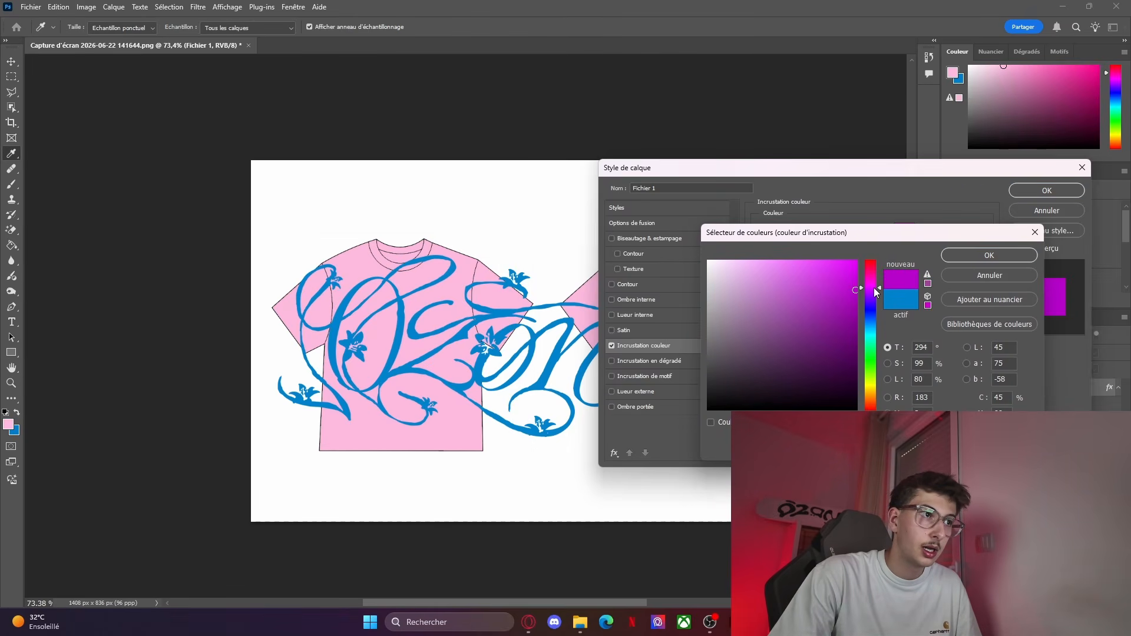
left_click(788, 259)
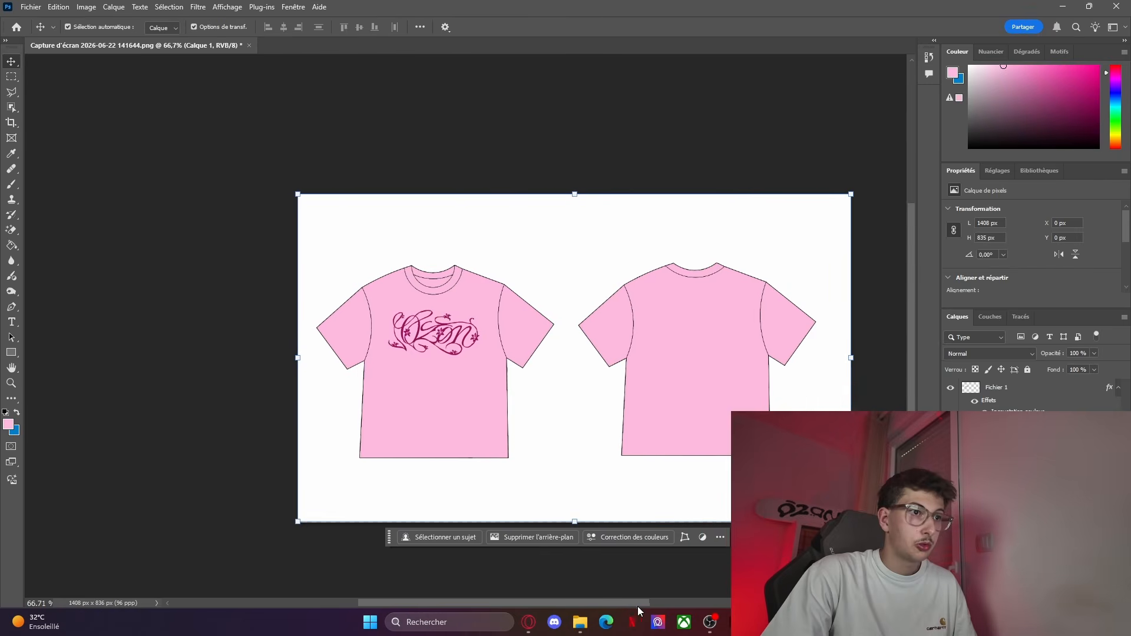
Step: Switch to Illustrator and examine the front and back jacket line drawing in jacket1.ai, including its zip and cord details
scroll(558, 358, "right", 3)
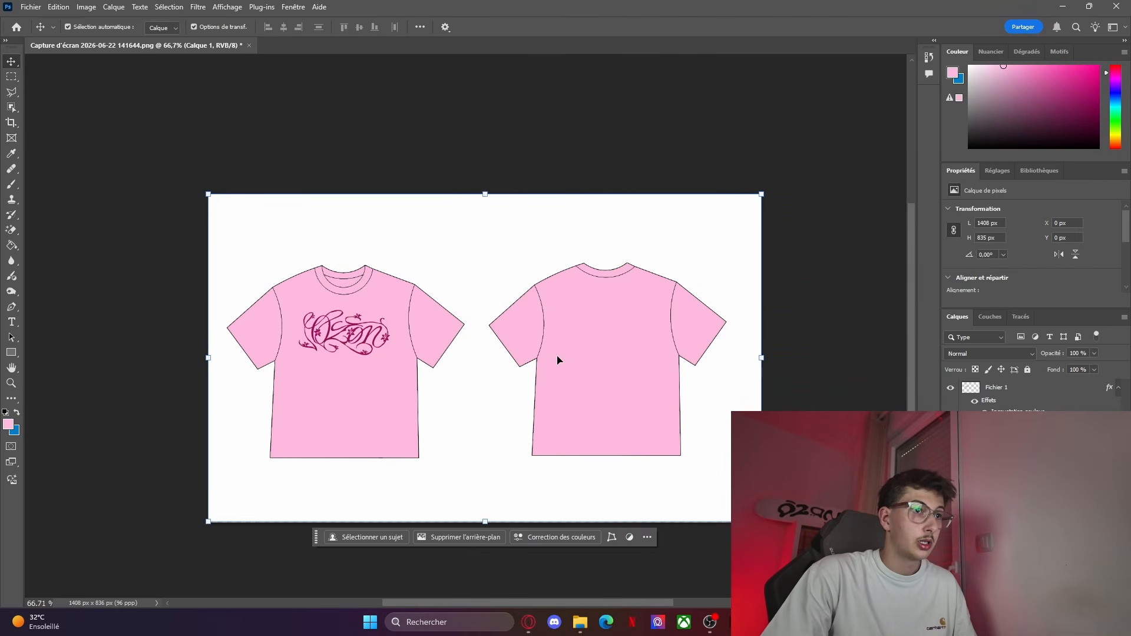
scroll(866, 328, "down", 3)
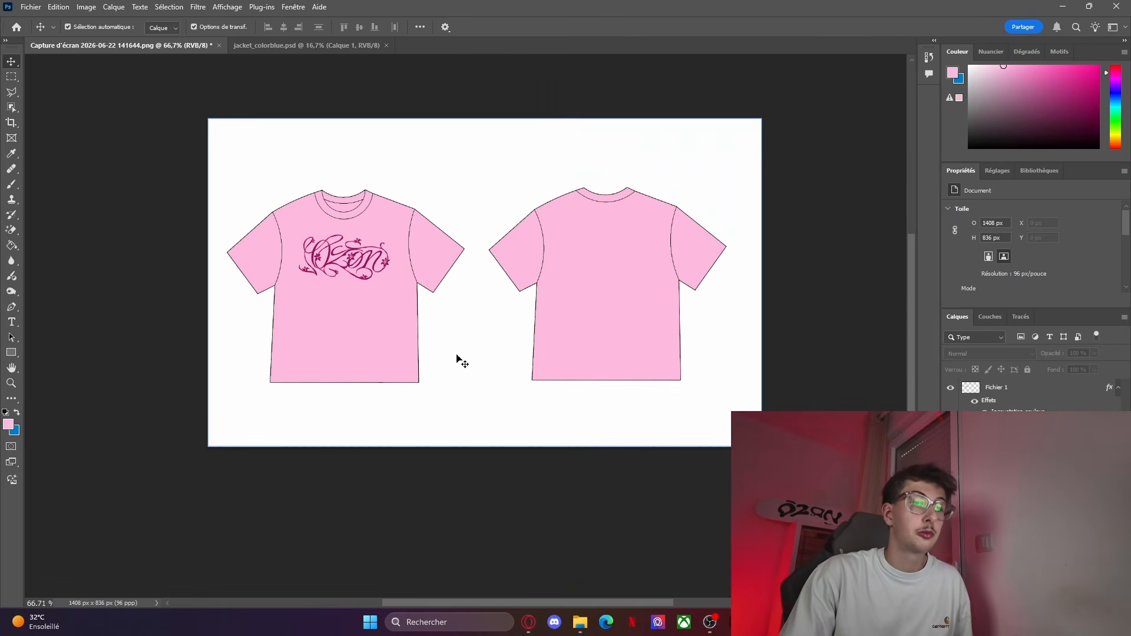
left_click(736, 622)
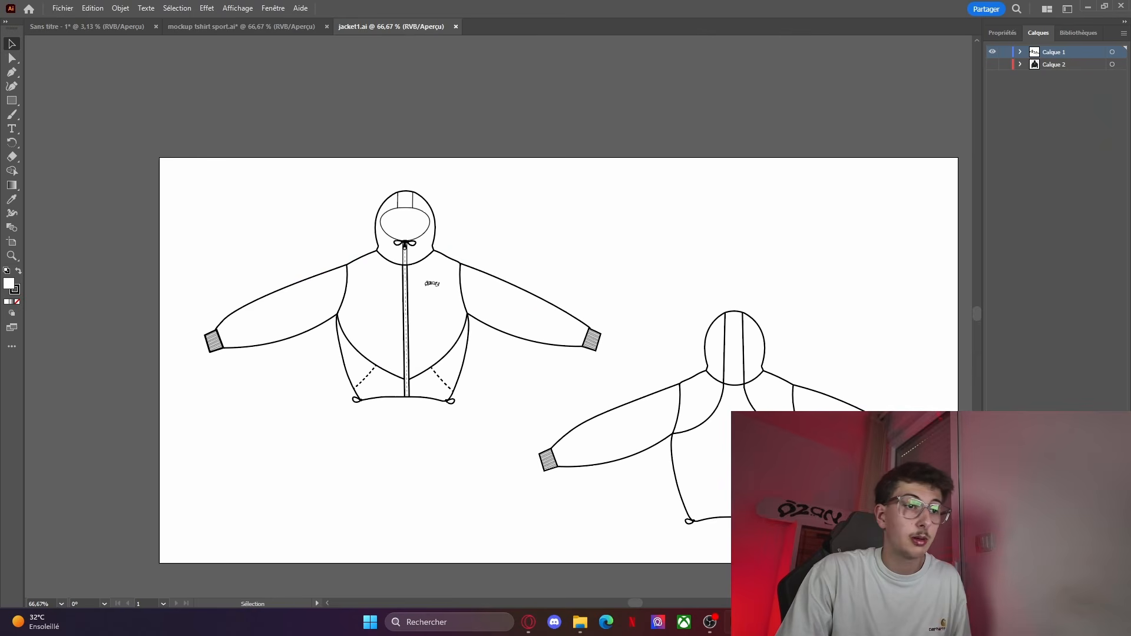
scroll(744, 297, "down", 2)
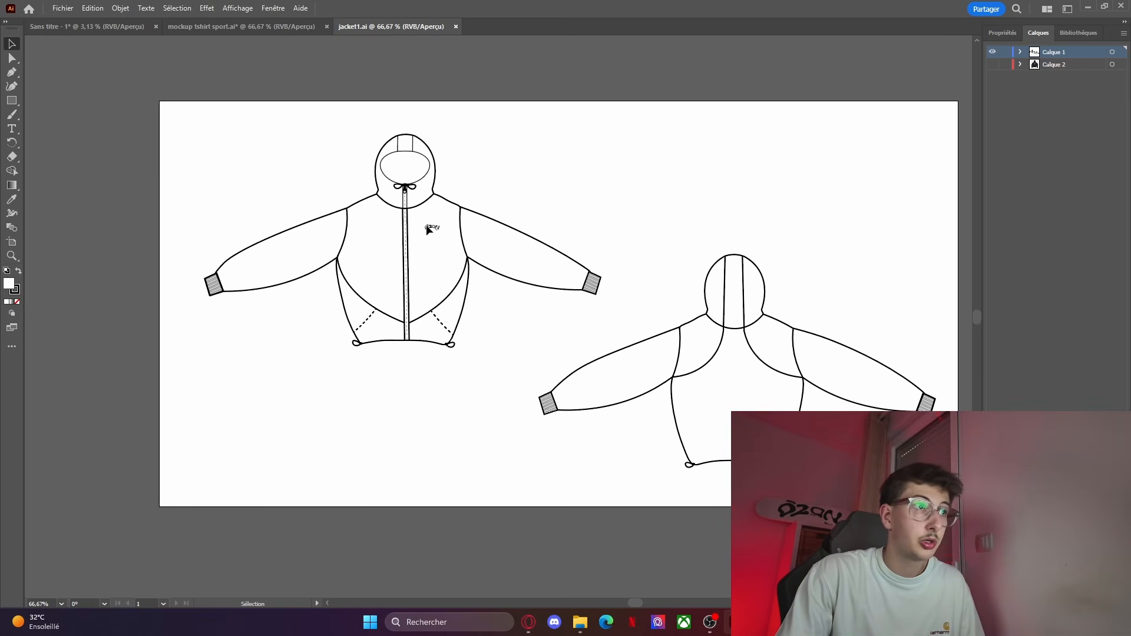
scroll(365, 173, "up", 1)
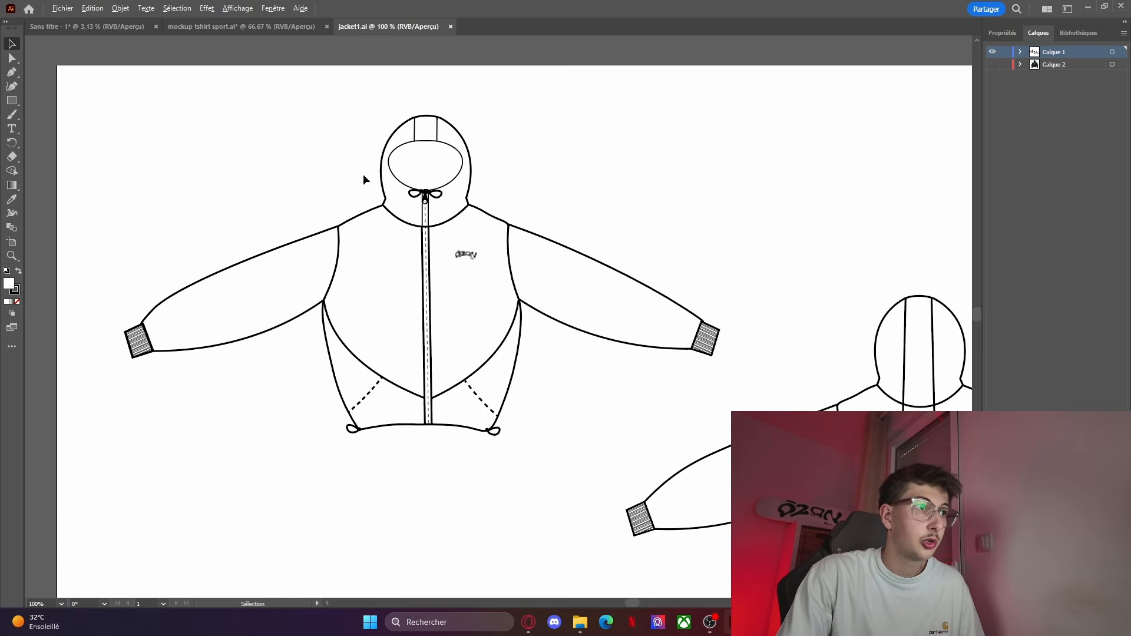
scroll(449, 231, "up", 1)
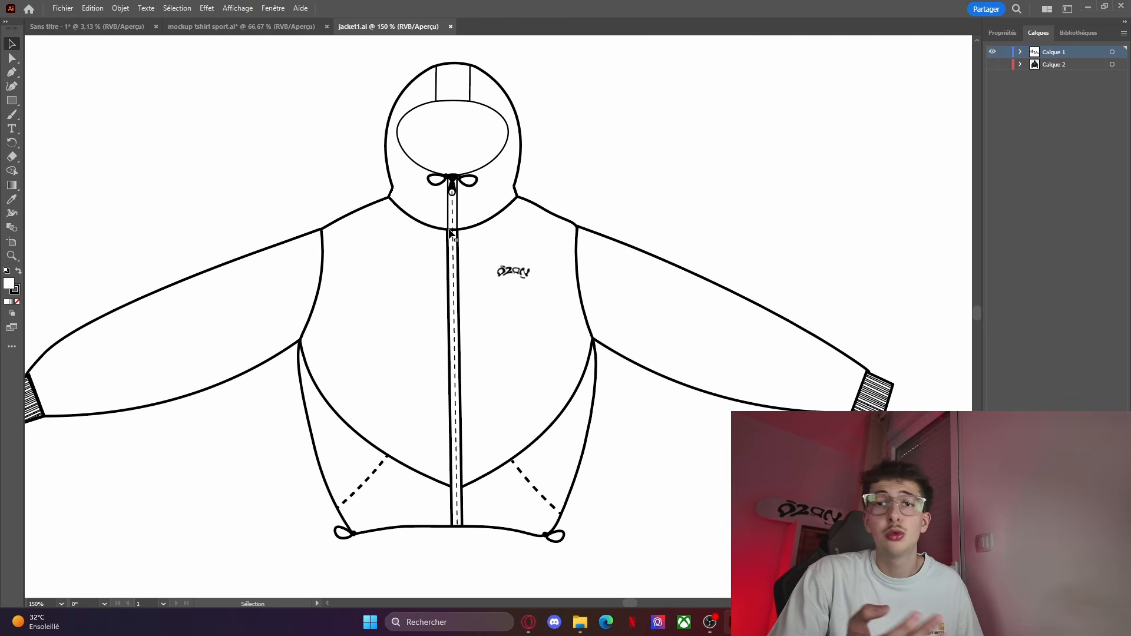
scroll(450, 232, "down", 3)
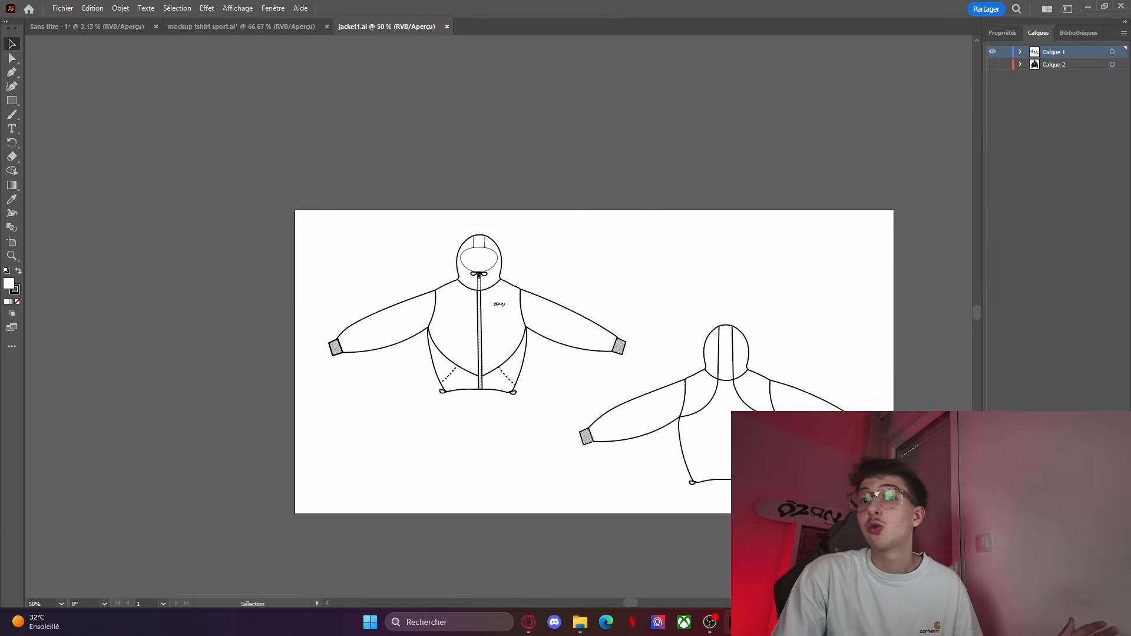
scroll(330, 306, "up", 1)
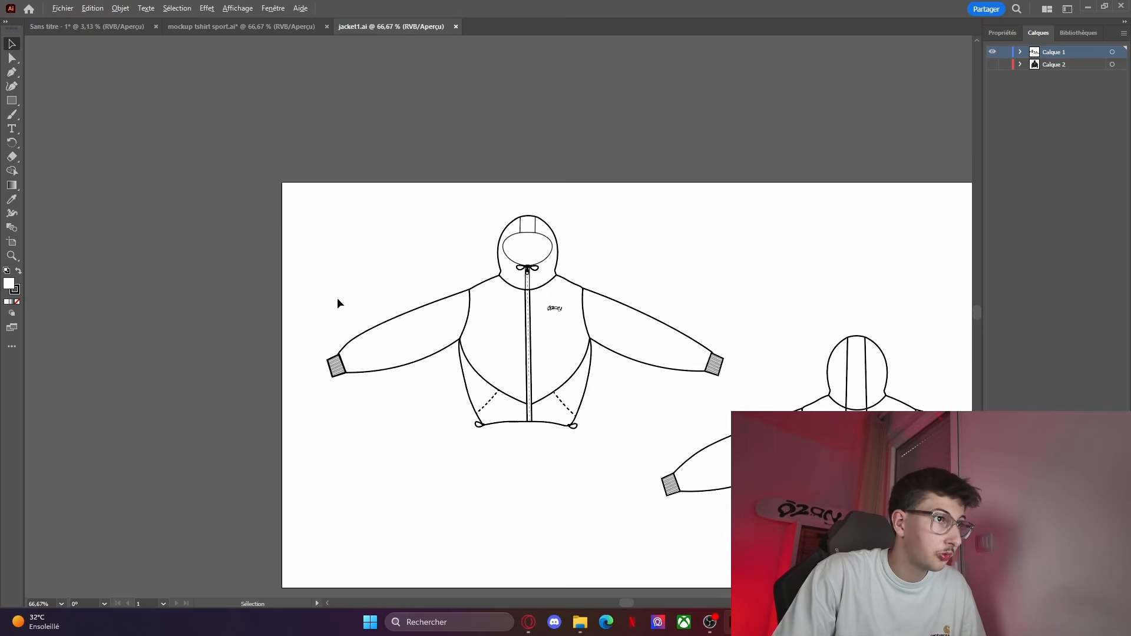
scroll(337, 313, "up", 2)
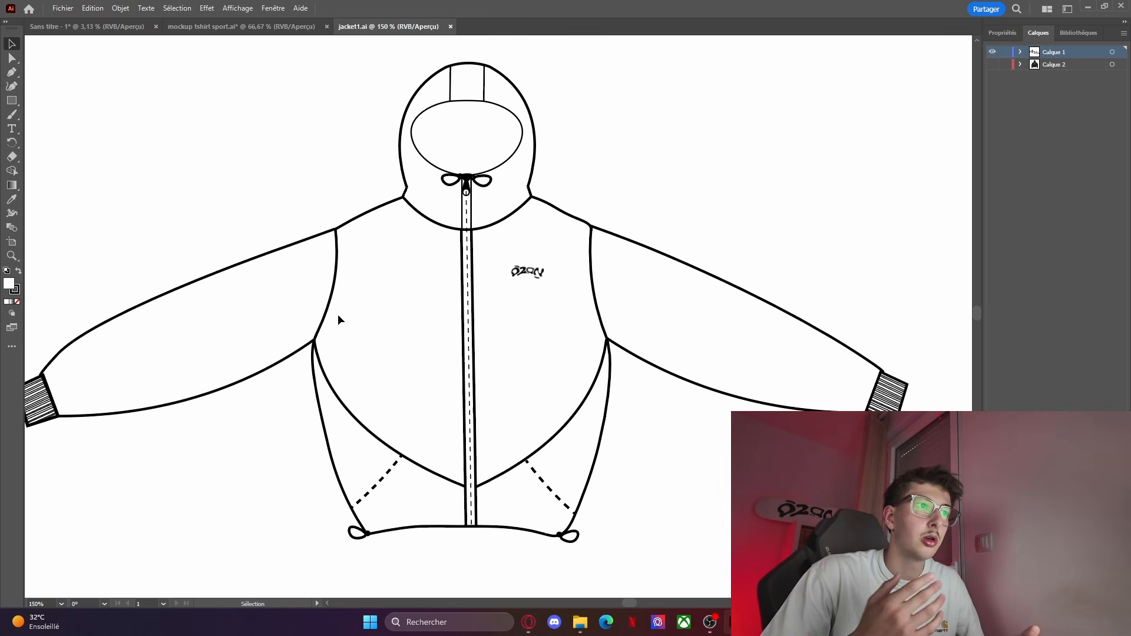
scroll(442, 171, "up", 4)
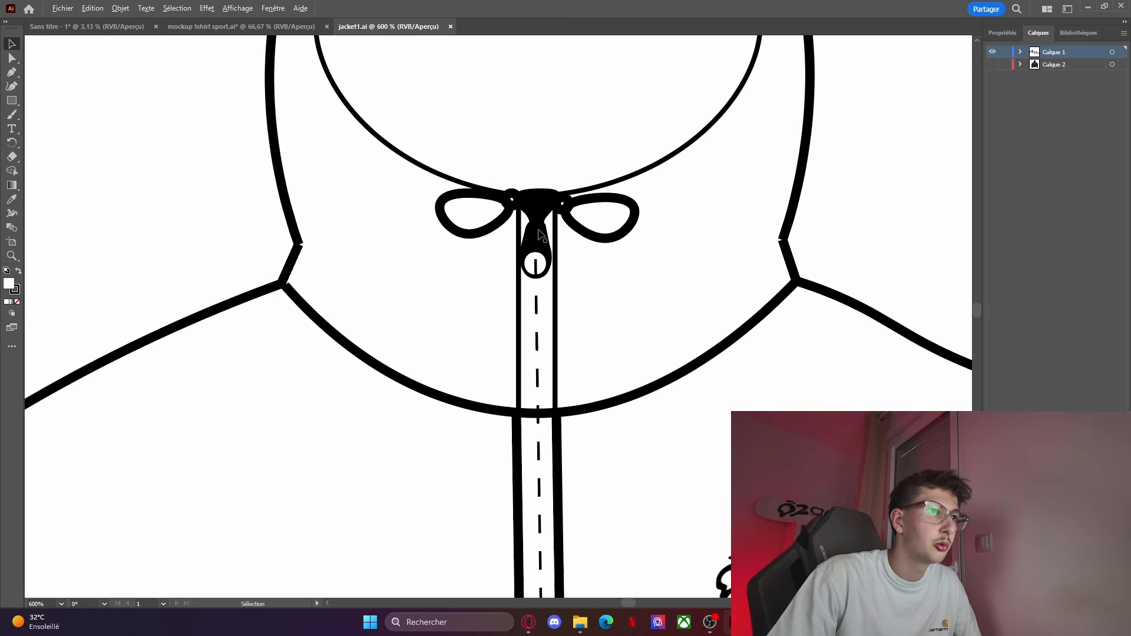
scroll(539, 229, "down", 6)
mouse_move(629, 602)
left_mouse_down()
mouse_move(679, 596)
mouse_move(641, 603)
left_mouse_up()
scroll(276, 250, "up", 1)
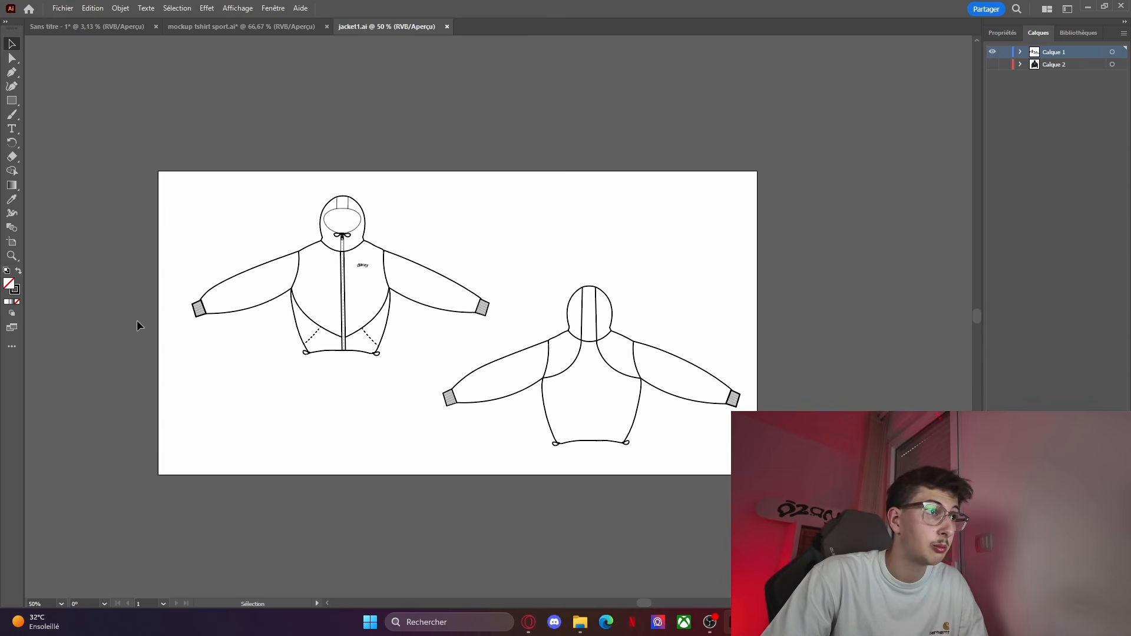
scroll(355, 294, "up", 1)
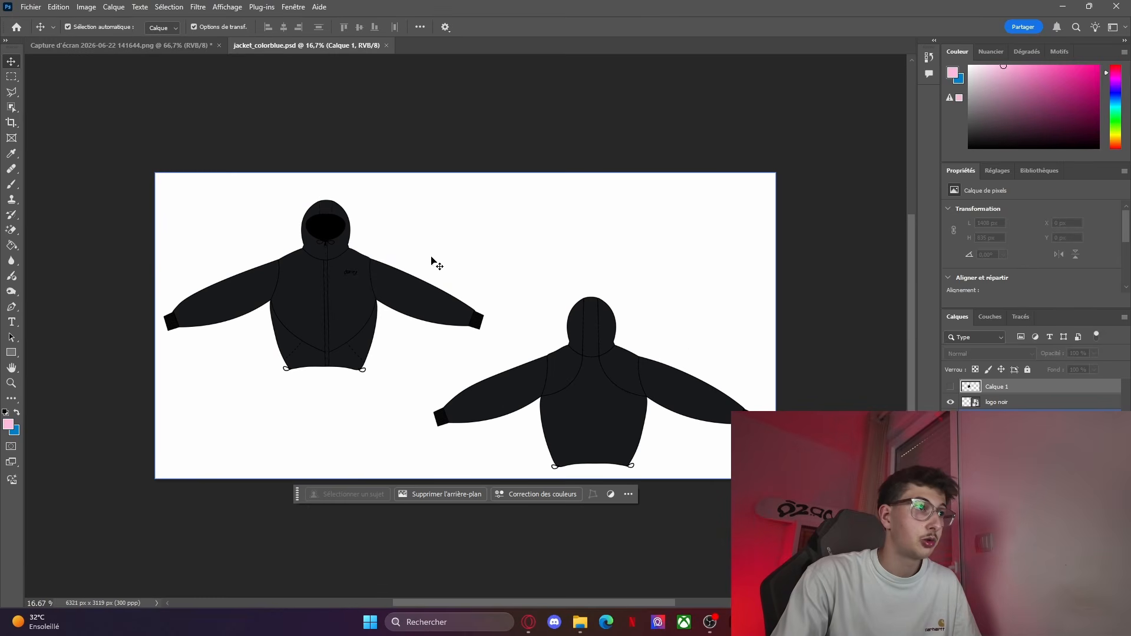
Step: Examine the black-coloured front and back of the hooded jacket mockup in jacket_colorblue.psd
scroll(369, 330, "up", 3)
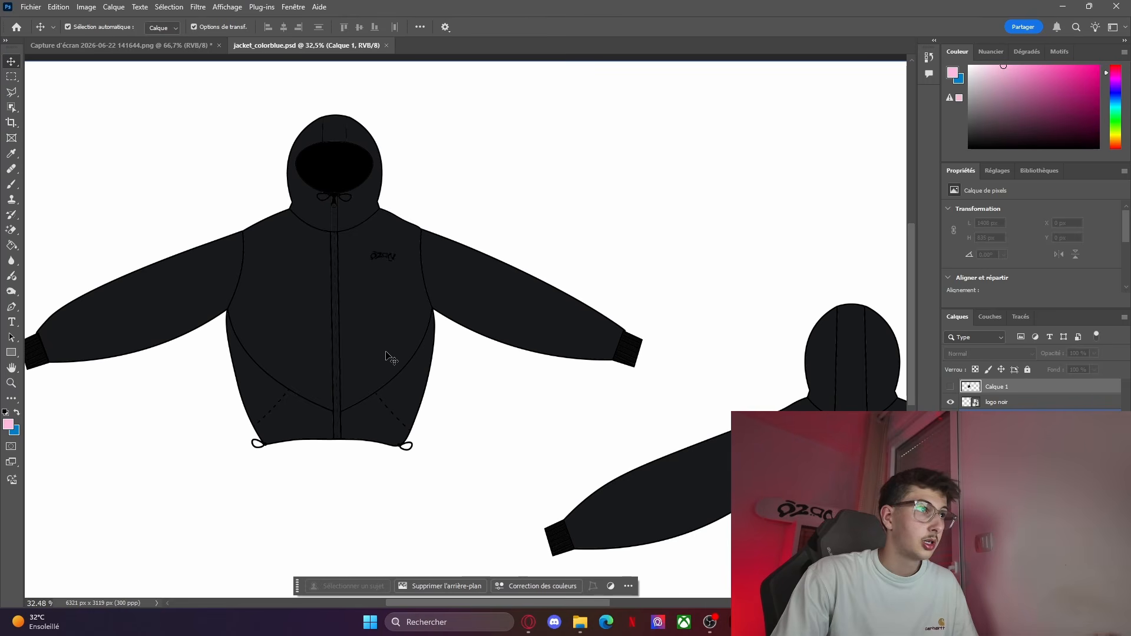
scroll(757, 421, "down", 2)
scroll(757, 421, "down", 3)
scroll(766, 430, "up", 2)
left_click_drag(563, 603, 642, 611)
scroll(251, 364, "down", 3)
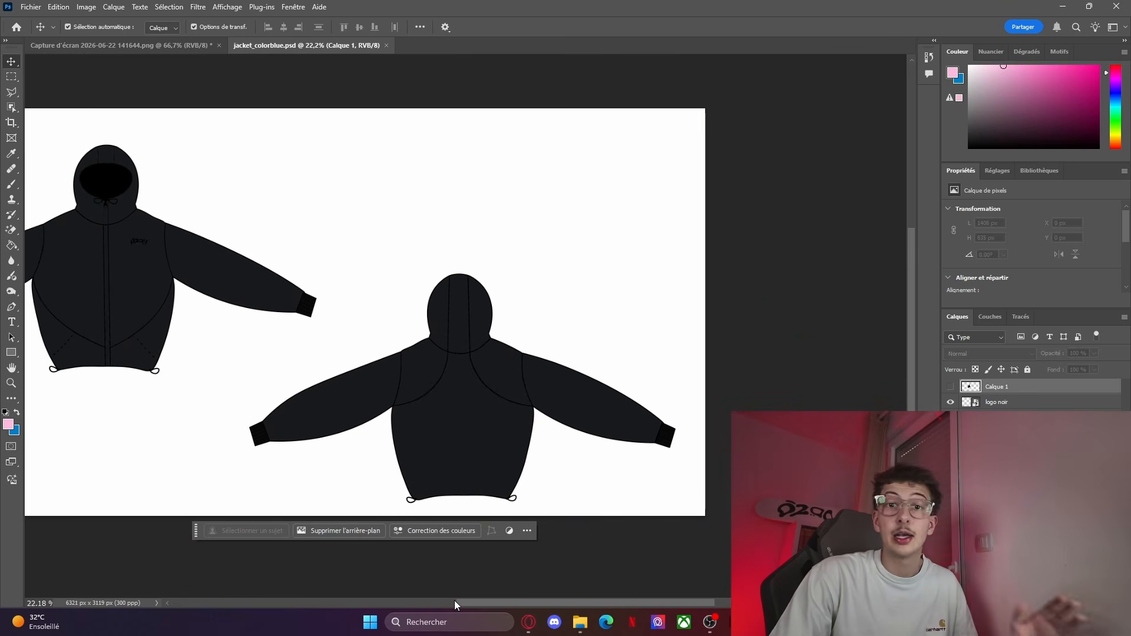
left_click_drag(467, 606, 392, 607)
left_click(277, 385)
scroll(268, 407, "up", 1)
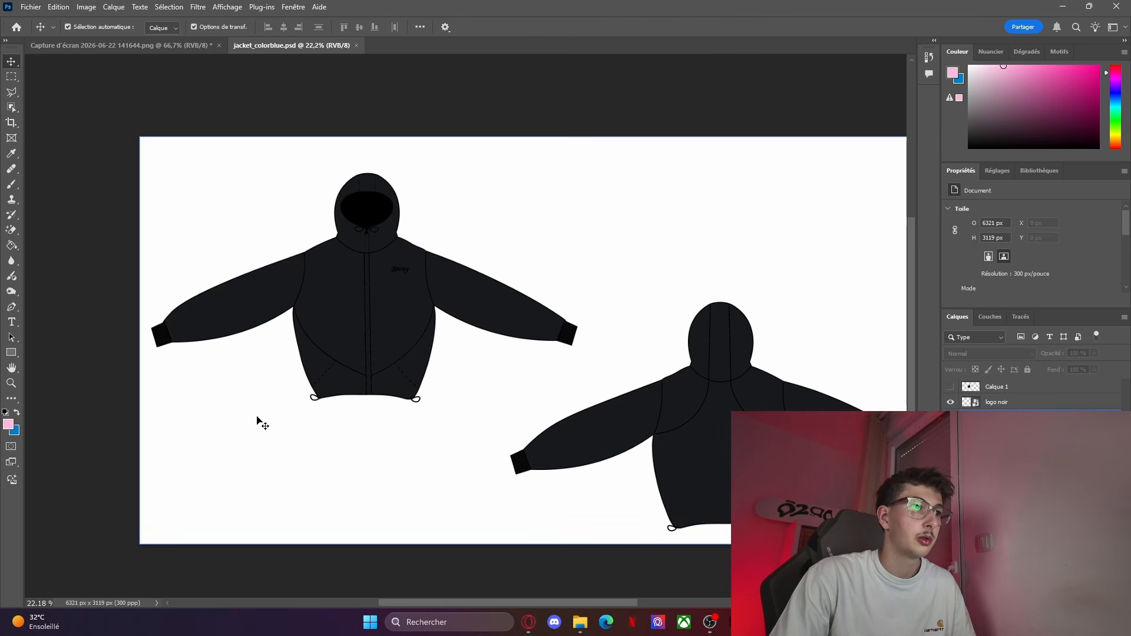
scroll(217, 434, "up", 2)
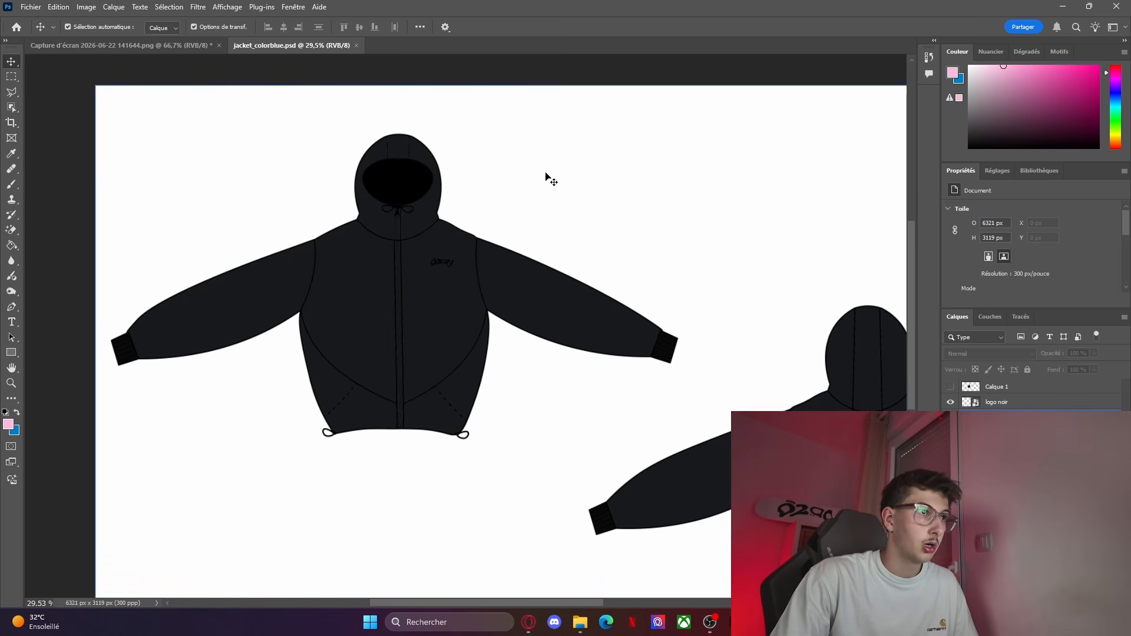
scroll(641, 440, "down", 2)
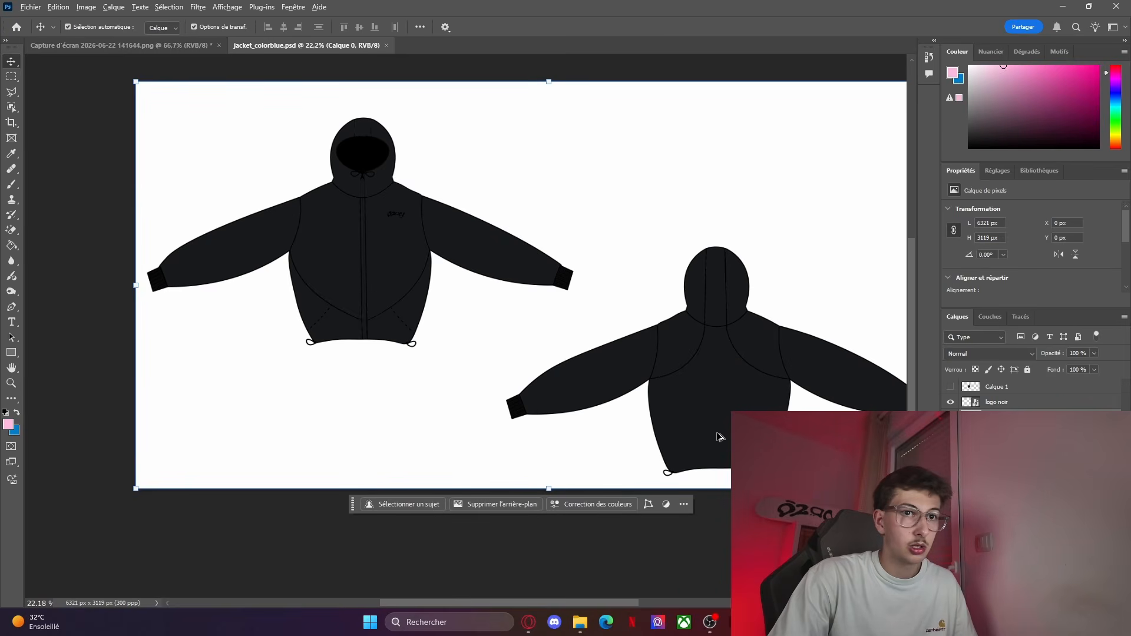
scroll(720, 437, "down", 2)
scroll(334, 301, "up", 1)
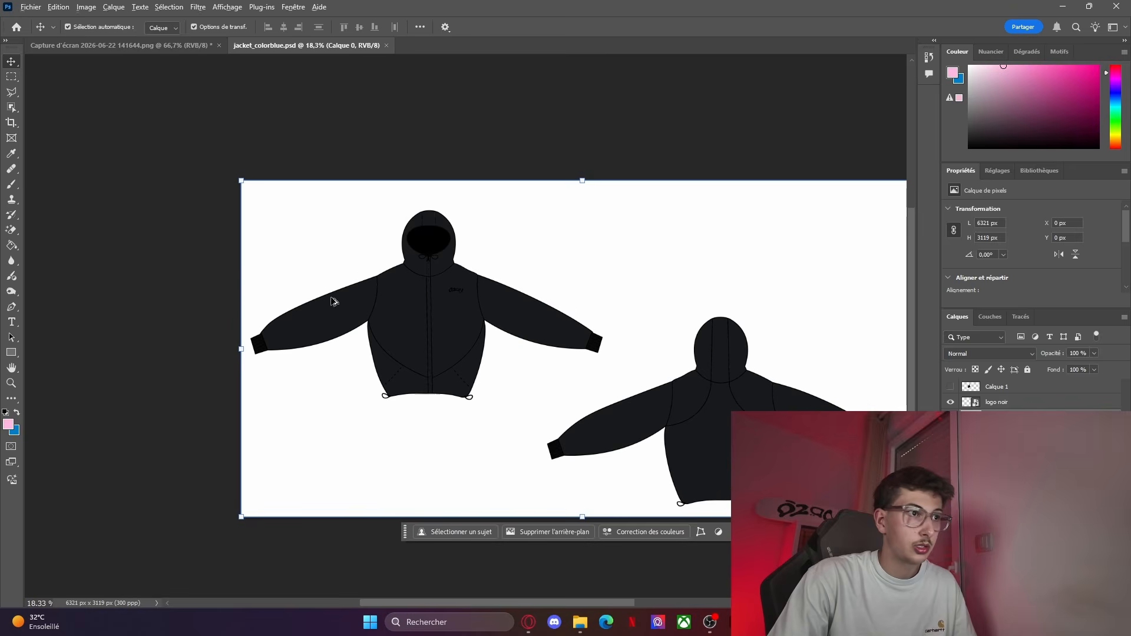
scroll(460, 284, "up", 12)
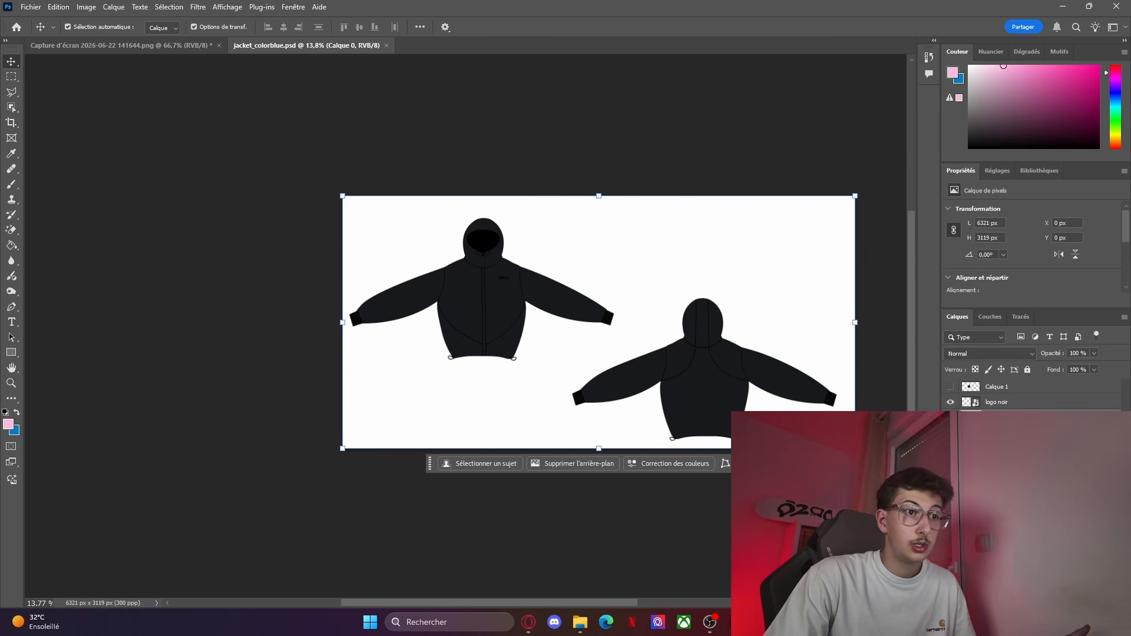
left_click(506, 493)
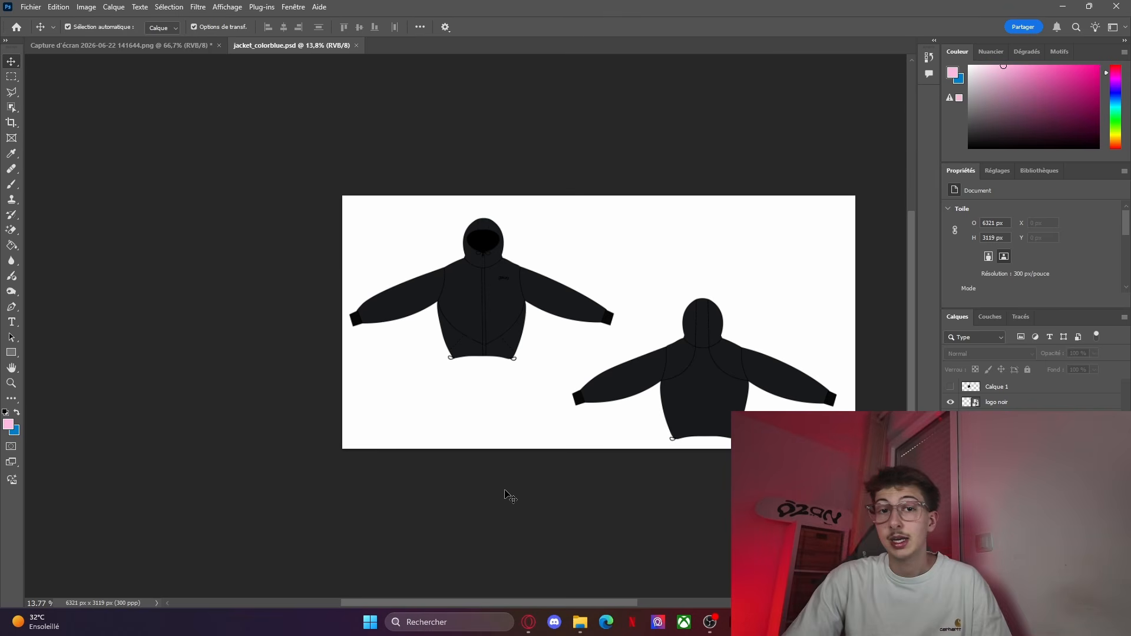